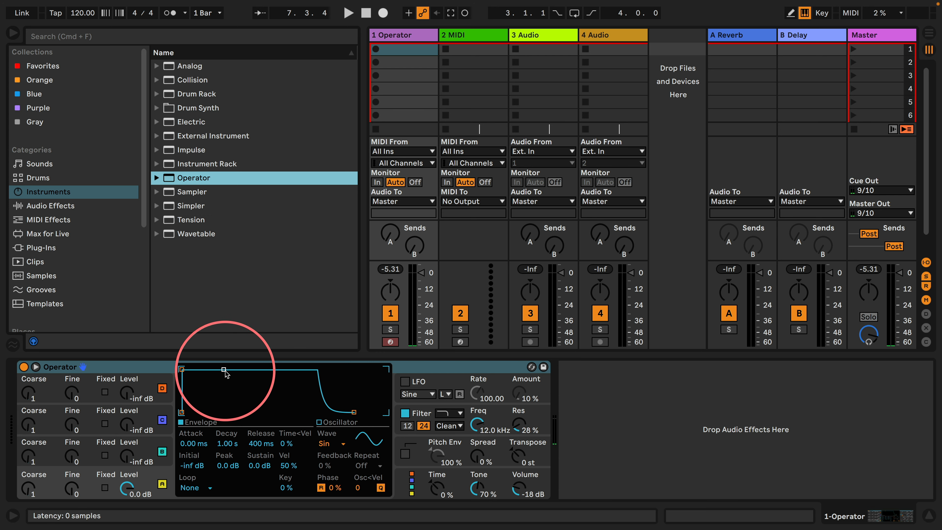
Drop oscillator A's envelope sustain to -inf dB with a 2.68 s decay, try longer attack times, and return the attack to 0.00 ms
{"action": "left_click_drag", "start_coordinate": [225, 370], "coordinate": [231, 411]}
{"action": "left_click_drag", "start_coordinate": [182, 369], "coordinate": [224, 370]}
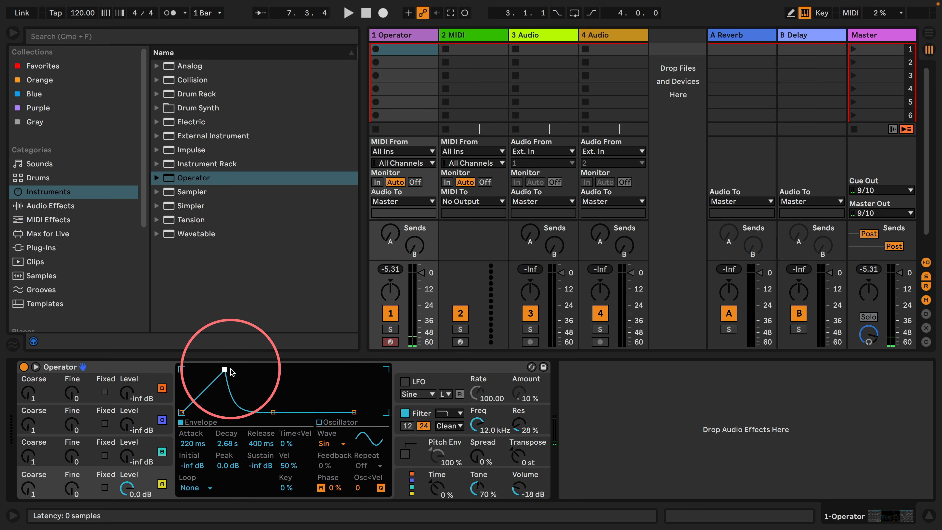
{"action": "left_click_drag", "start_coordinate": [224, 370], "coordinate": [182, 378]}
{"action": "left_click_drag", "start_coordinate": [214, 411], "coordinate": [178, 369]}
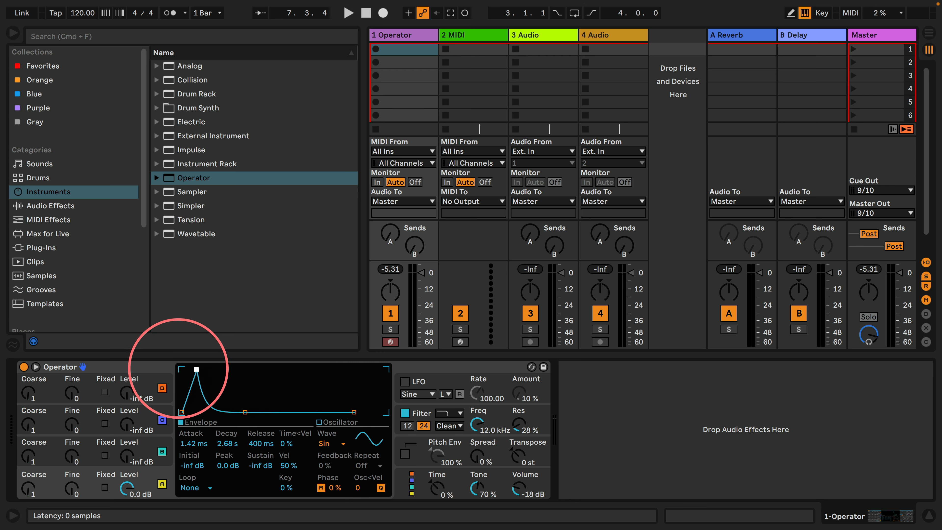
{"action": "left_click_drag", "start_coordinate": [231, 411], "coordinate": [175, 372]}
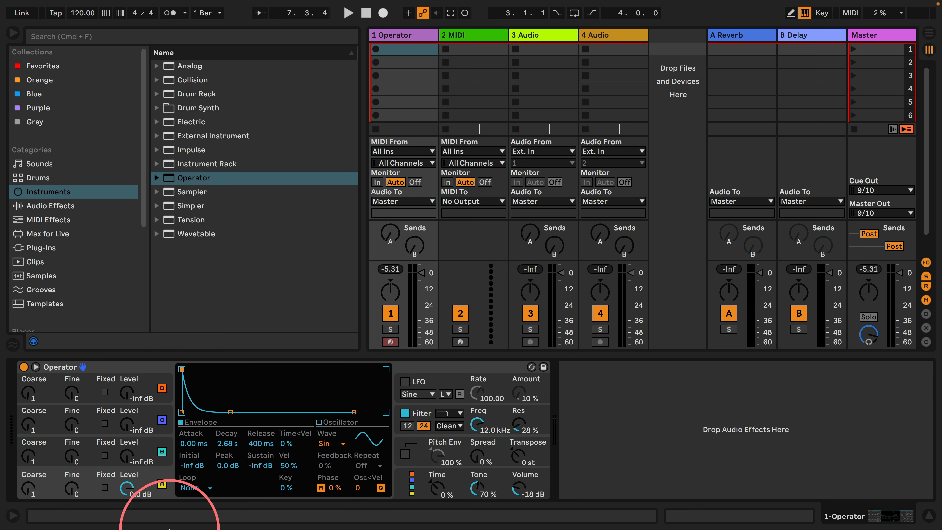
Set oscillator A's envelope to Loop mode, with a decay of 395 ms and a release of 1.00 ms
{"action": "left_click", "coordinate": [191, 487]}
{"action": "left_click", "coordinate": [196, 450]}
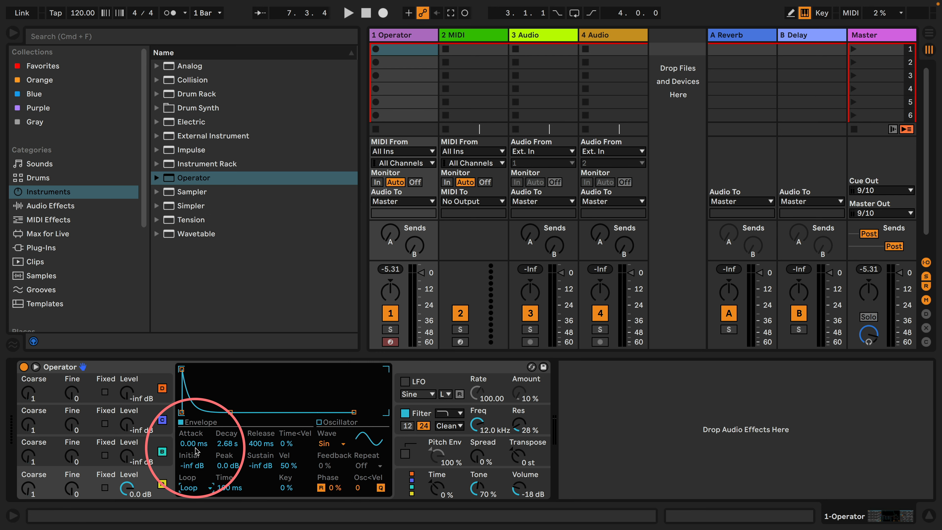
{"action": "left_click_drag", "start_coordinate": [231, 412], "coordinate": [220, 411]}
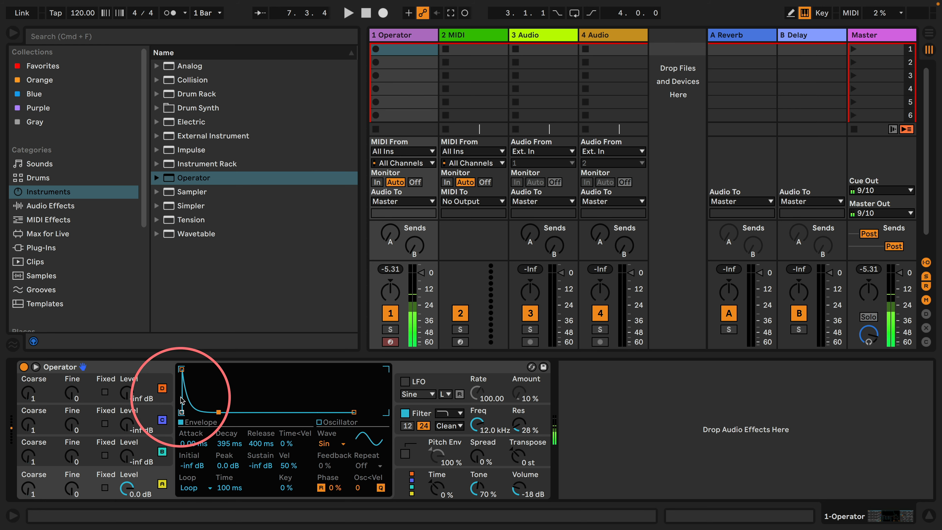
{"action": "left_click_drag", "start_coordinate": [262, 444], "coordinate": [261, 461]}
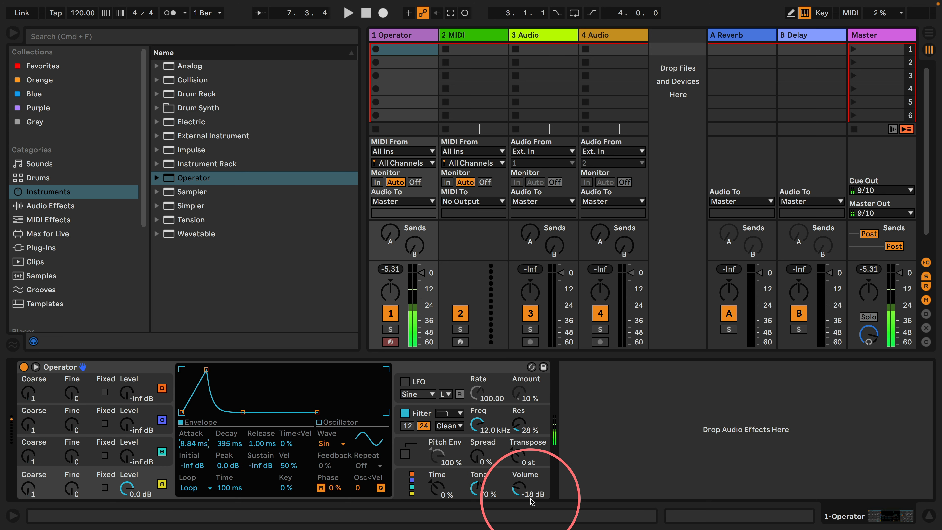
Raise Operator's volume to -9.2 dB and set oscillator A's envelope attack to 0.84 ms
{"action": "left_click", "coordinate": [519, 490]}
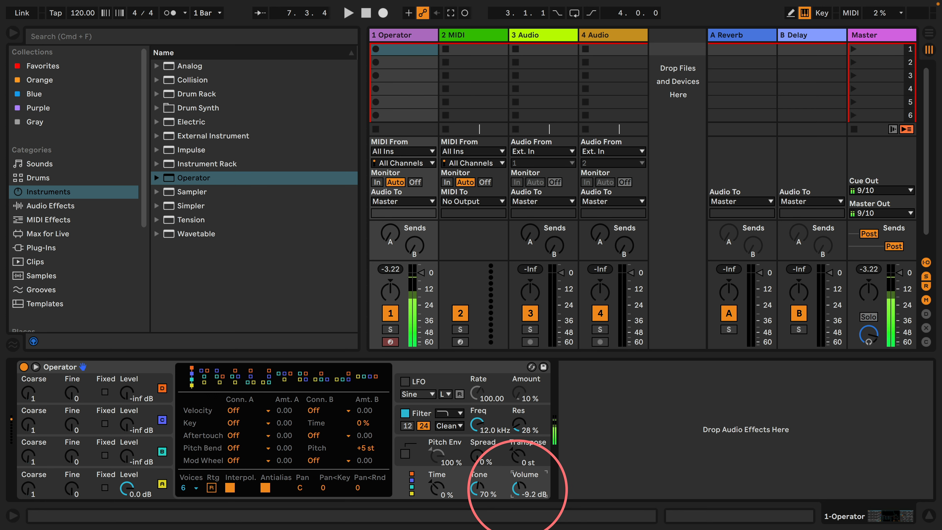
{"action": "left_click", "coordinate": [161, 480]}
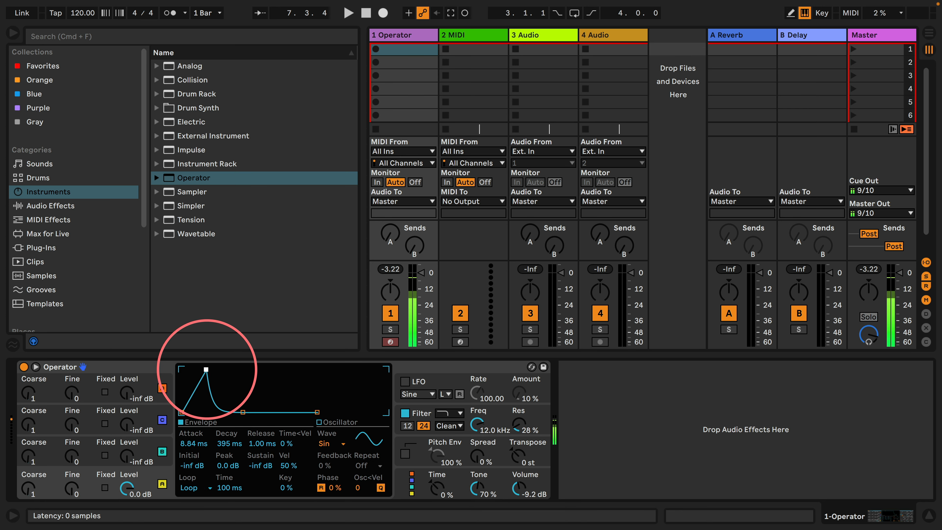
{"action": "left_click_drag", "start_coordinate": [206, 369], "coordinate": [193, 369]}
{"action": "mouse_move", "coordinate": [243, 412]}
{"action": "left_mouse_down"}
{"action": "mouse_move", "coordinate": [216, 412]}
{"action": "mouse_move", "coordinate": [230, 412]}
{"action": "left_mouse_up"}
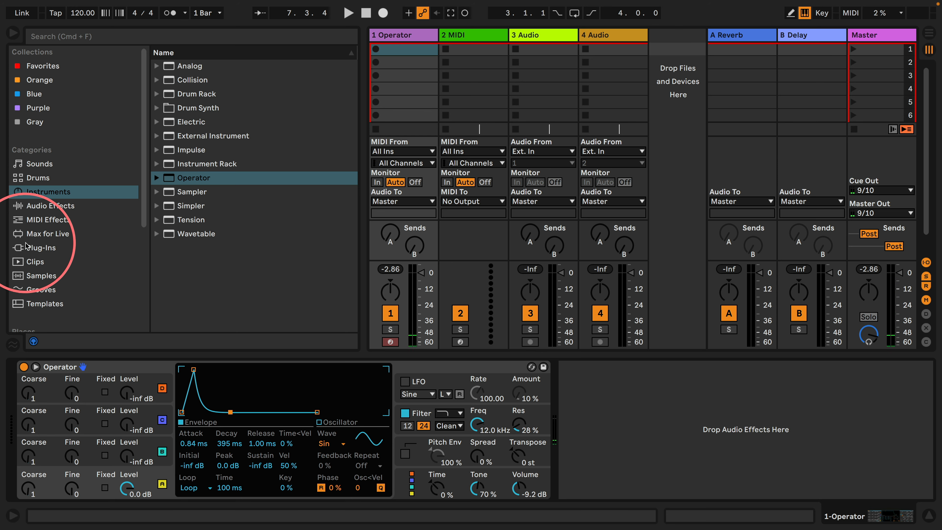
Add an LFO audio effect after Operator and map it to oscillator A's envelope decay
{"action": "left_click", "coordinate": [28, 233]}
{"action": "left_click", "coordinate": [67, 206]}
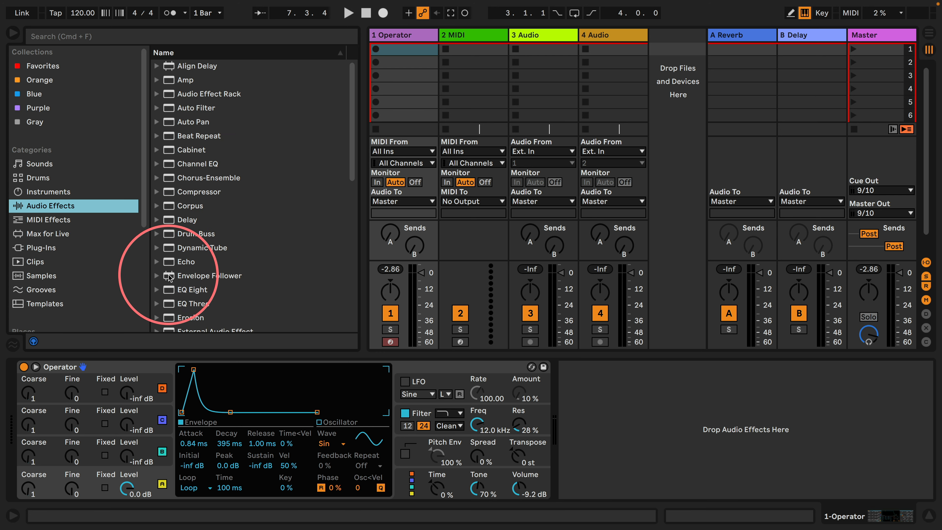
{"action": "scroll", "coordinate": [169, 277], "scroll_direction": "down", "scroll_amount": 6}
{"action": "left_click_drag", "start_coordinate": [169, 168], "coordinate": [611, 411]}
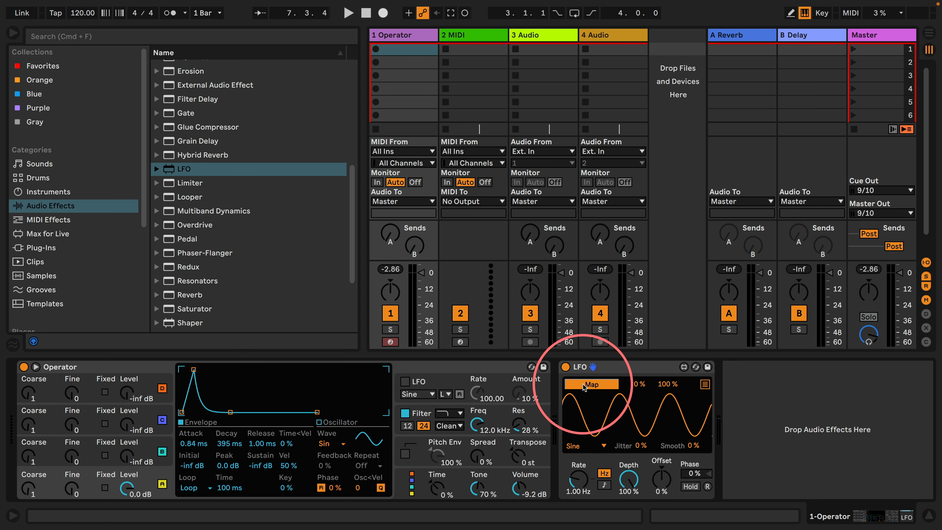
{"action": "left_click", "coordinate": [224, 444]}
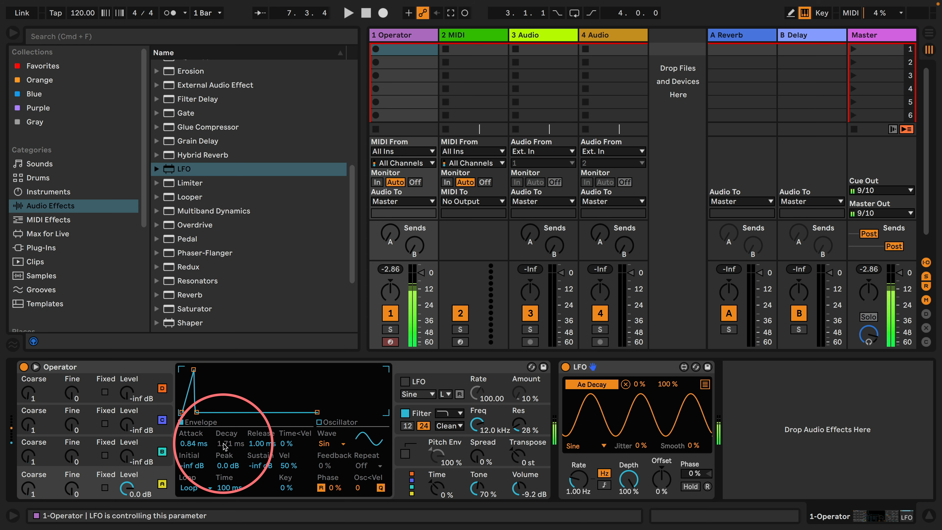
Add a second LFO at the end of the device chain and map it to oscillator A's envelope attack
{"action": "left_click_drag", "start_coordinate": [167, 168], "coordinate": [744, 415]}
{"action": "left_click", "coordinate": [756, 385]}
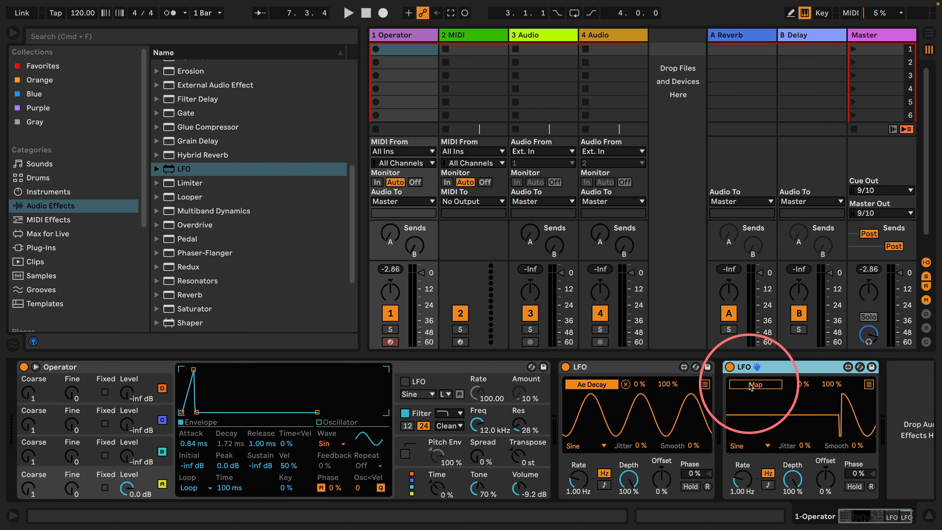
{"action": "left_click", "coordinate": [190, 444]}
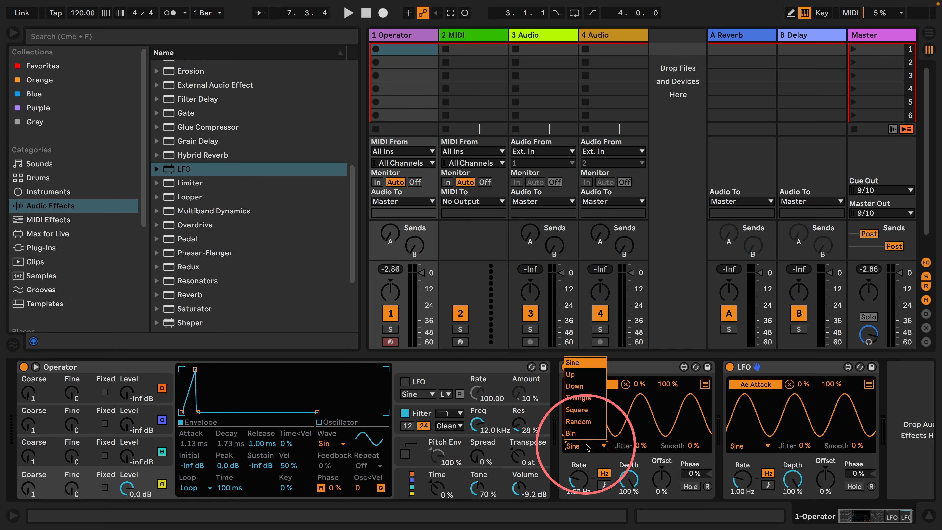
Switch both LFOs to the Random waveform and set their smoothing to 100%
{"action": "left_click", "coordinate": [740, 446]}
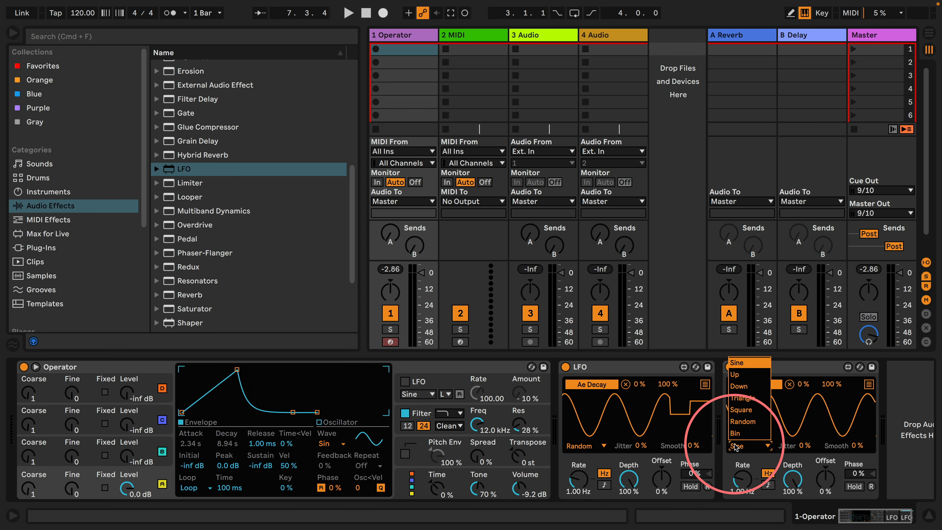
{"action": "left_click", "coordinate": [741, 422]}
{"action": "left_click_drag", "start_coordinate": [692, 446], "coordinate": [716, 221]}
{"action": "left_click_drag", "start_coordinate": [858, 446], "coordinate": [883, 222]}
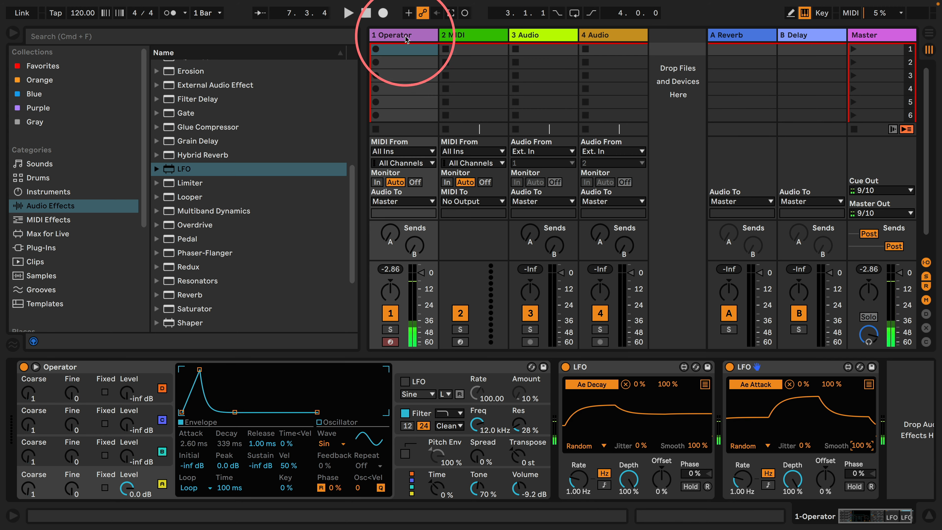
Create a MIDI clip in the Operator track's first slot and add a C2 note at its start
{"action": "double_click", "coordinate": [404, 48]}
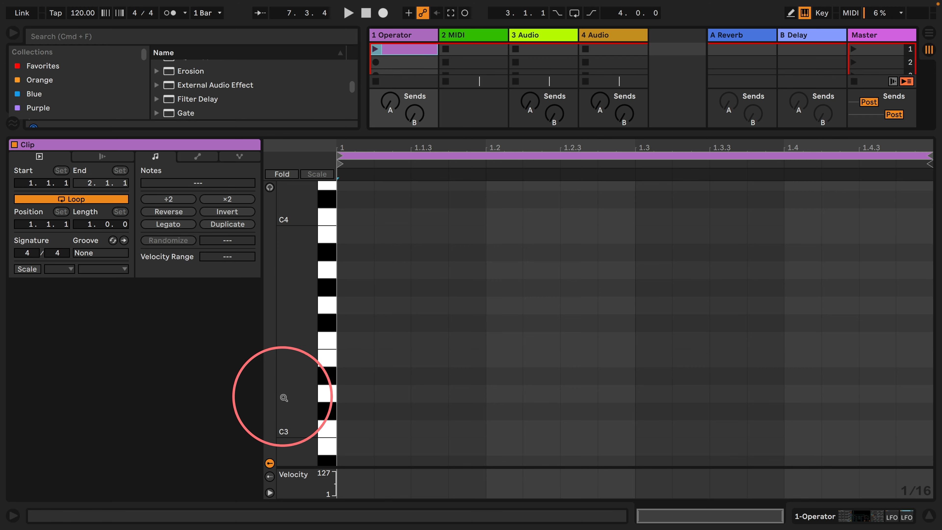
{"action": "left_click_drag", "start_coordinate": [284, 399], "coordinate": [302, 330]}
{"action": "left_click_drag", "start_coordinate": [303, 433], "coordinate": [303, 254]}
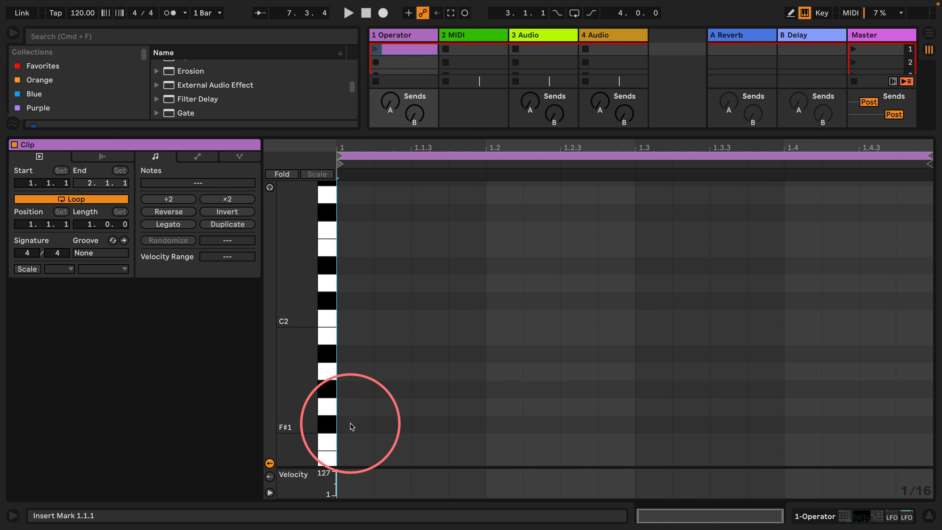
{"action": "double_click", "coordinate": [356, 320]}
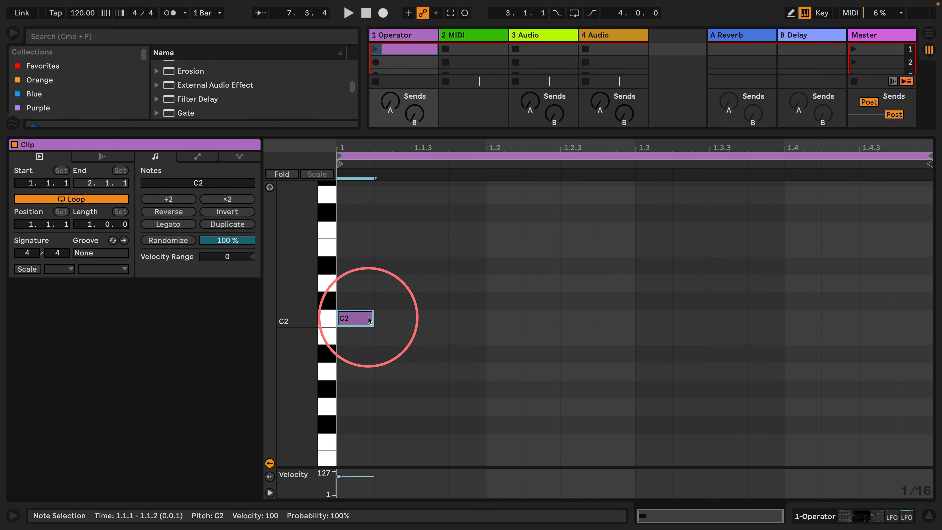
Extend the C2 note to 2048 bars with Legato and repeated doubling, and loop the clip over the note's full length
{"action": "left_click", "coordinate": [168, 224]}
{"action": "left_click", "coordinate": [215, 199]}
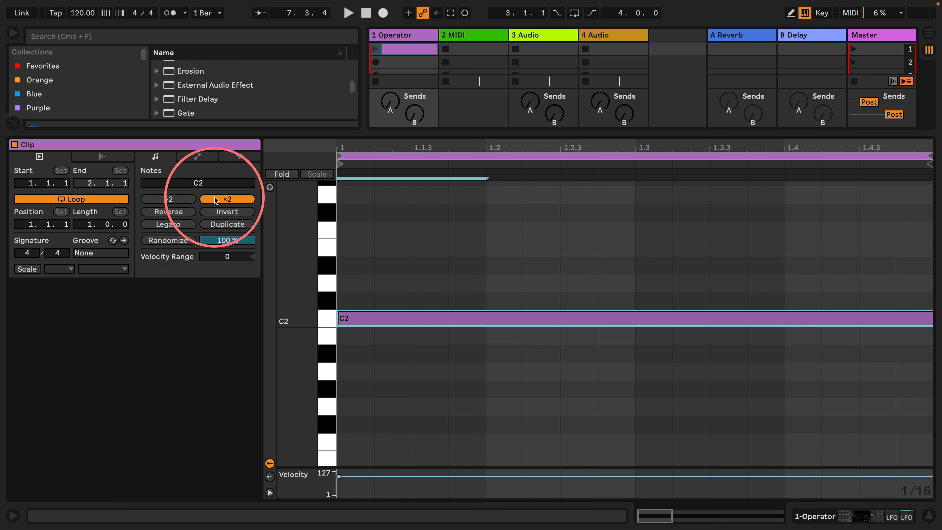
{"action": "left_click", "coordinate": [215, 200]}
{"action": "left_click", "coordinate": [215, 200]}
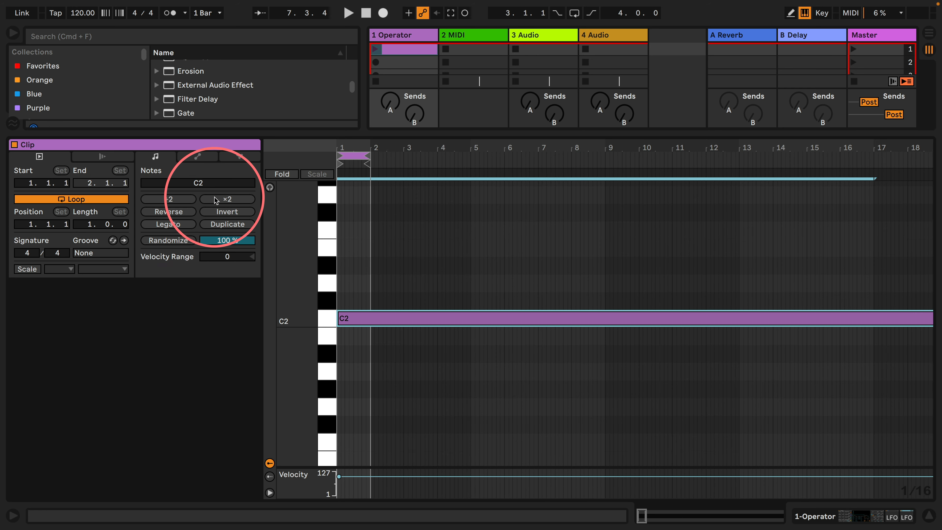
{"action": "left_click", "coordinate": [215, 200]}
{"action": "left_click", "coordinate": [216, 199]}
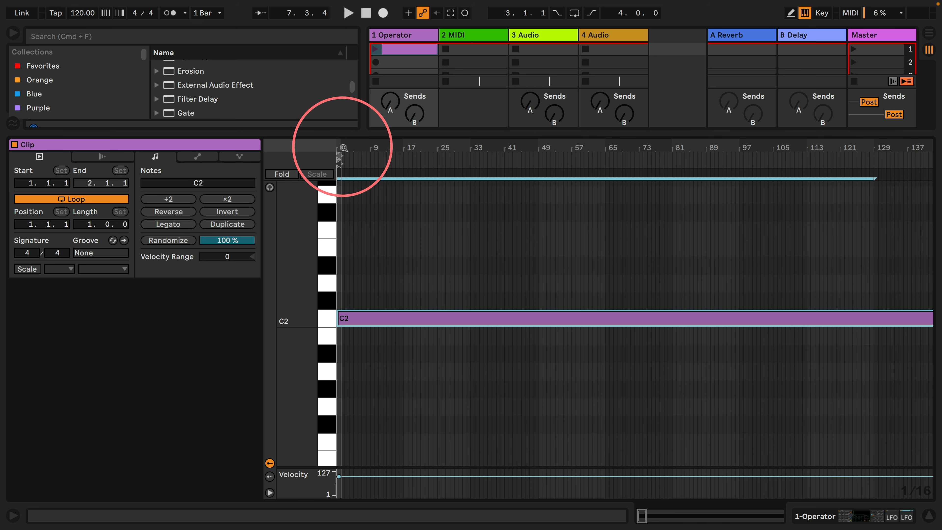
{"action": "key", "text": "super+l"}
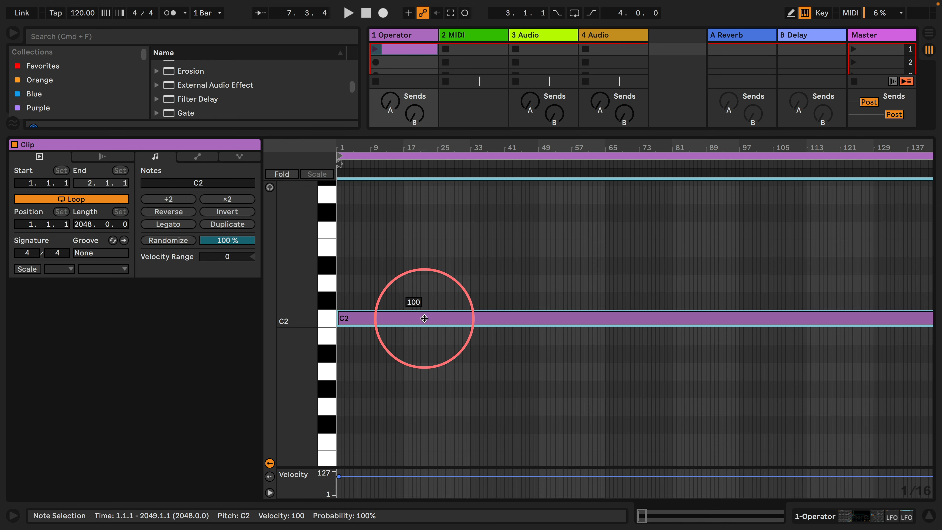
Launch the C2 clip and bring the Operator track's device chain back into view
{"action": "left_click", "coordinate": [375, 49]}
{"action": "left_click", "coordinate": [661, 368]}
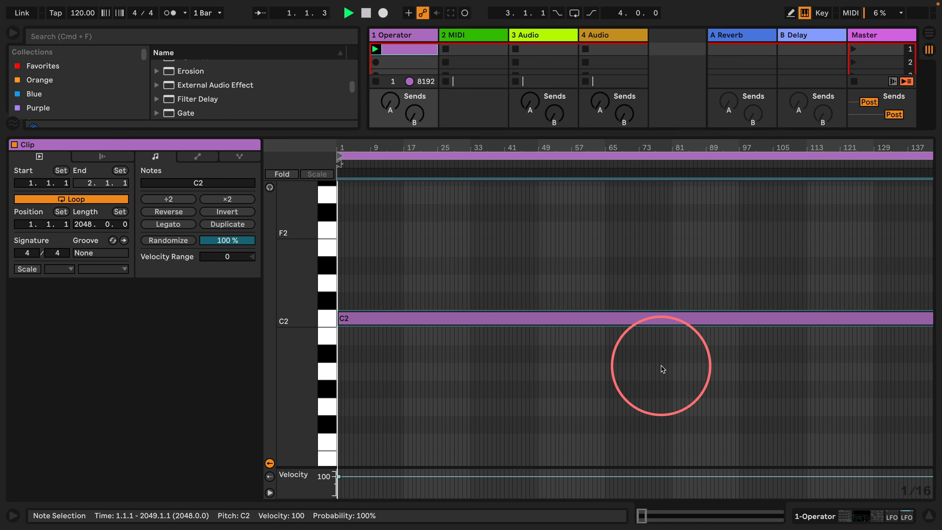
{"action": "left_click", "coordinate": [814, 514]}
{"action": "left_click", "coordinate": [313, 417]}
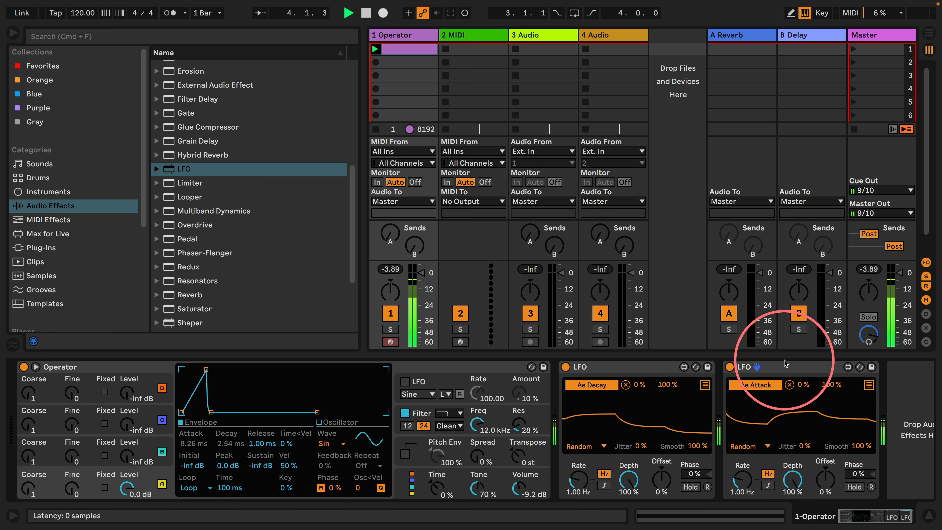
Move the Attack LFO ahead of the Decay LFO and limit their maximum modulation to 55% and 53% respectively
{"action": "left_click_drag", "start_coordinate": [774, 367], "coordinate": [557, 372]}
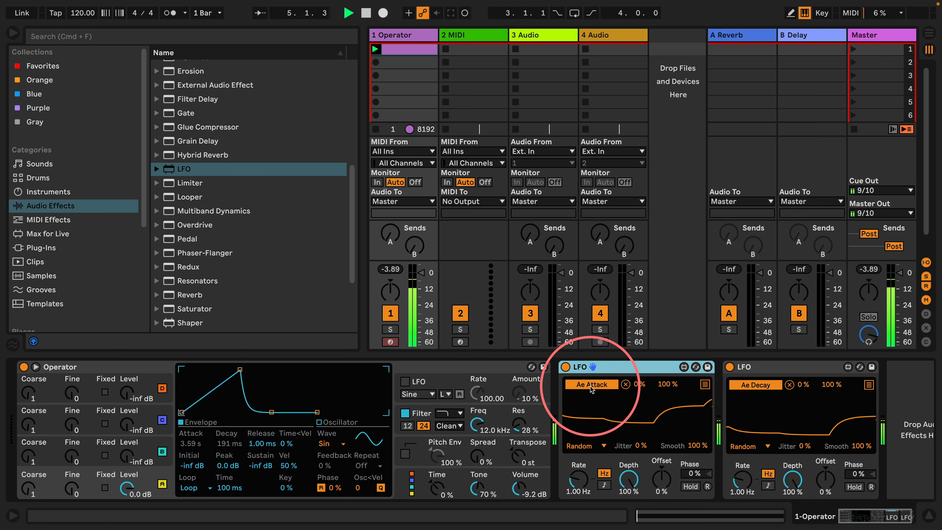
{"action": "left_click_drag", "start_coordinate": [663, 386], "coordinate": [663, 394]}
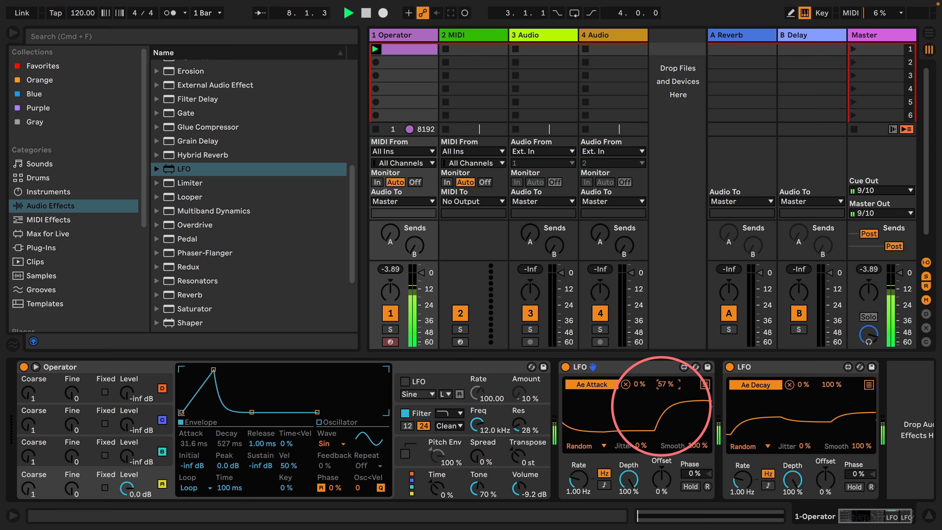
{"action": "left_click_drag", "start_coordinate": [662, 406], "coordinate": [662, 408]}
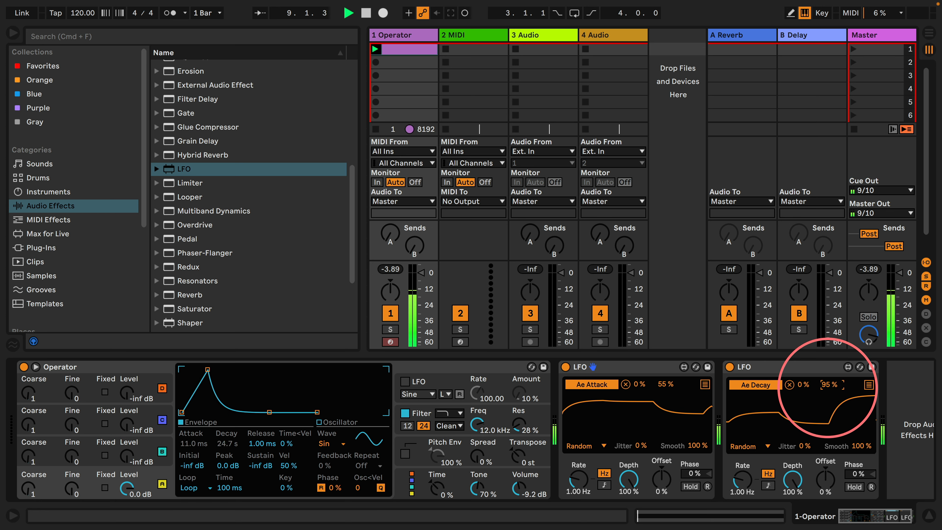
{"action": "left_click_drag", "start_coordinate": [828, 388], "coordinate": [829, 401]}
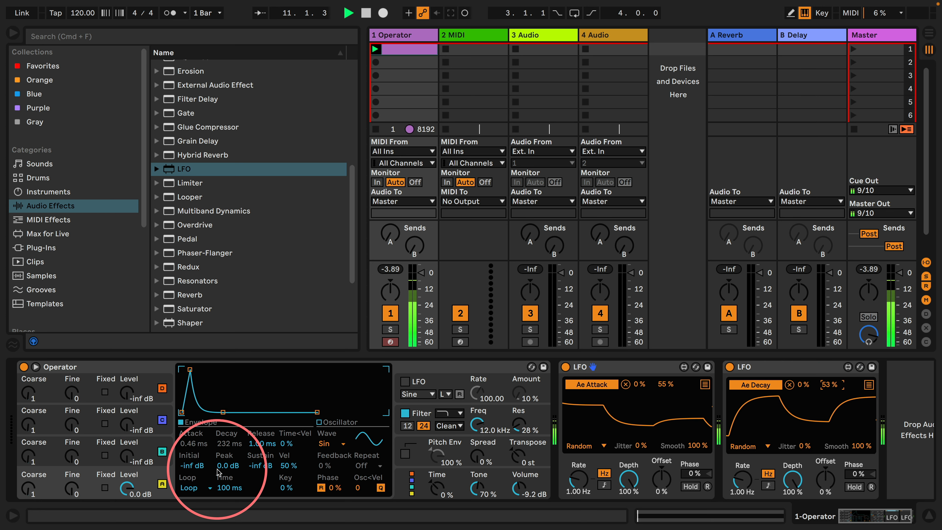
Set the Attack LFO to 2.64 Hz with a 64% maximum, and the Decay LFO to 3.13 Hz with a 77% maximum
{"action": "left_click_drag", "start_coordinate": [578, 480], "coordinate": [578, 471]}
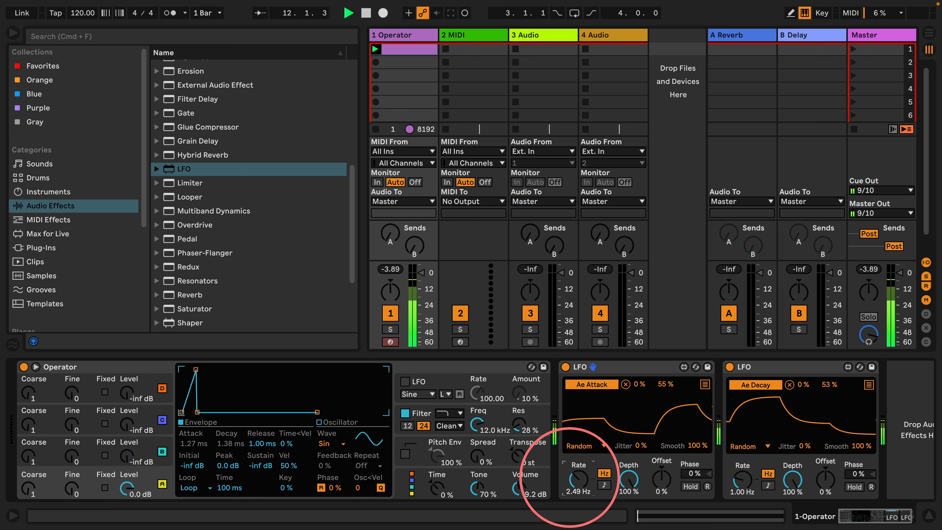
{"action": "left_click_drag", "start_coordinate": [739, 483], "coordinate": [739, 475]}
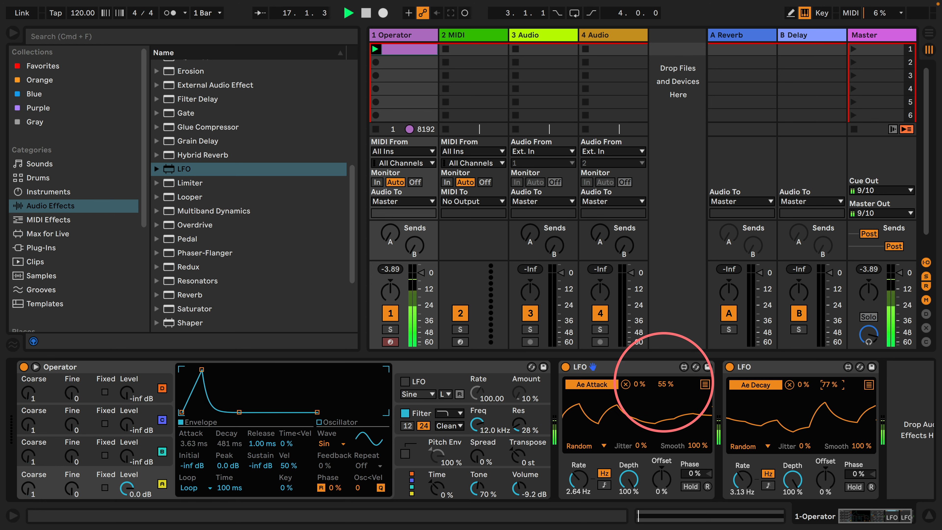
{"action": "left_click_drag", "start_coordinate": [664, 383], "coordinate": [661, 377]}
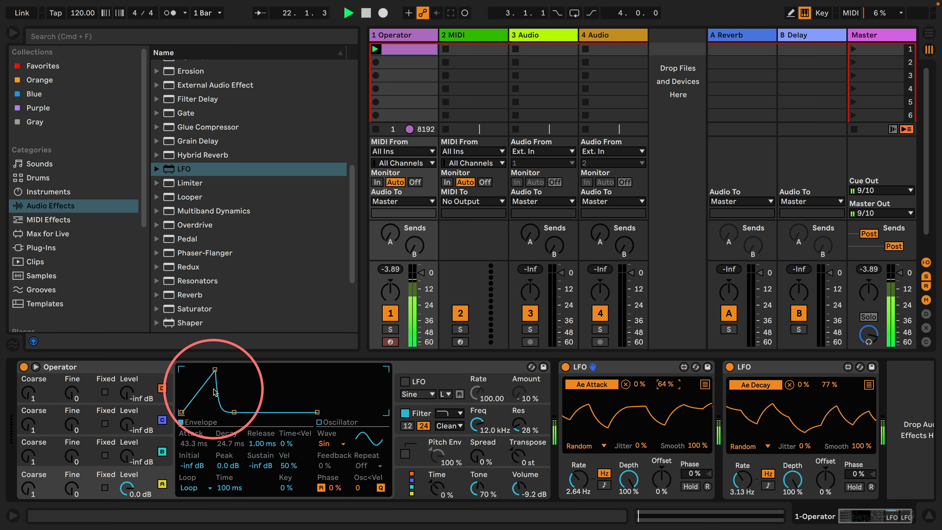
Enable Operator's pitch envelope and map a newly added third LFO to the envelope's Attack
{"action": "left_click", "coordinate": [405, 453]}
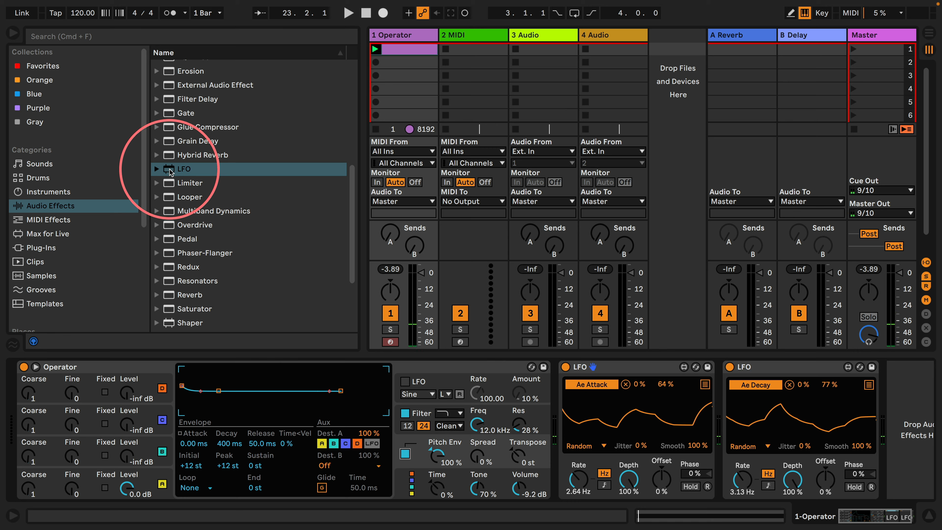
{"action": "left_click_drag", "start_coordinate": [181, 169], "coordinate": [890, 388]}
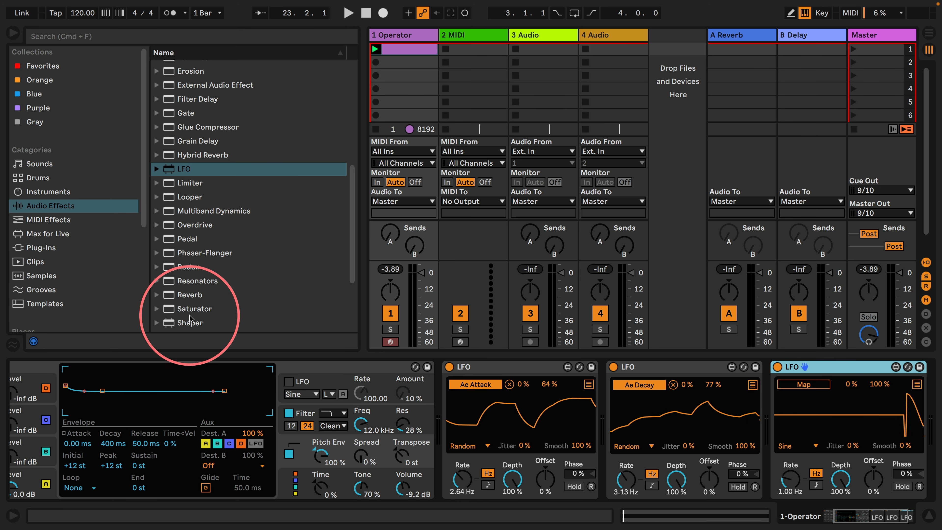
{"action": "left_click", "coordinate": [792, 387]}
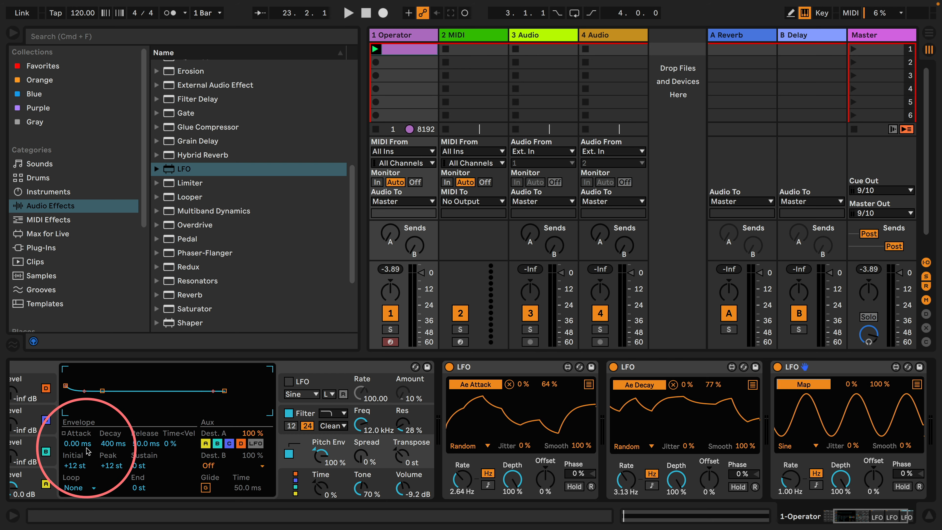
{"action": "left_click", "coordinate": [78, 443]}
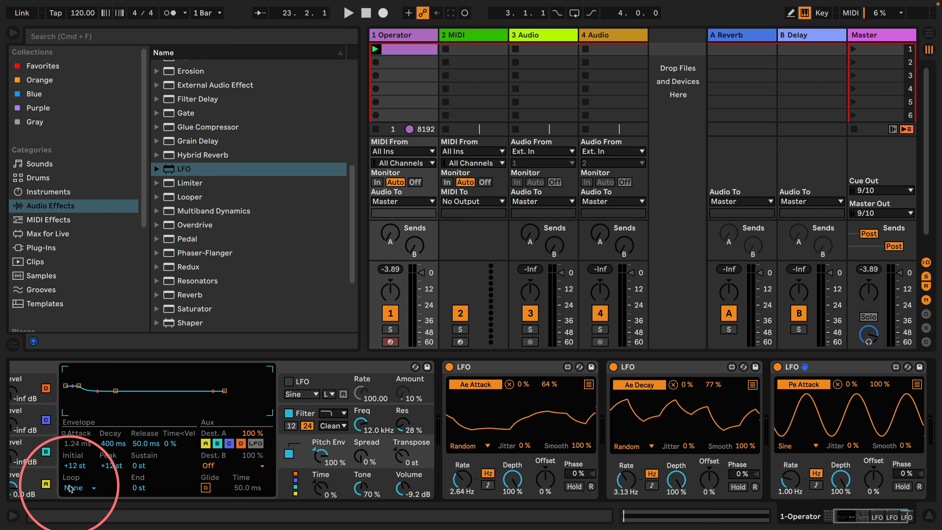
Set the pitch envelope's loop mode to Loop and, with playback running, raise its Peak to +48 st
{"action": "left_click", "coordinate": [69, 487]}
{"action": "left_click", "coordinate": [76, 448]}
{"action": "key", "text": "space"}
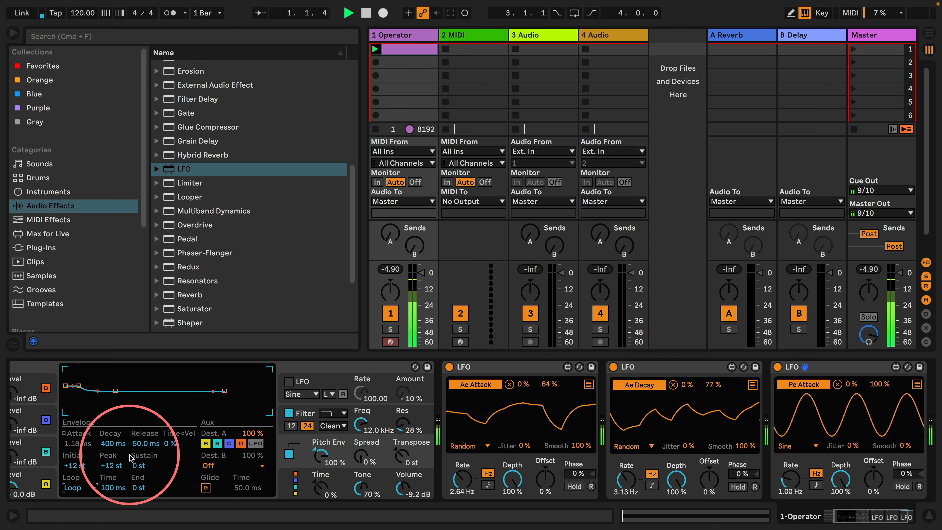
{"action": "left_click_drag", "start_coordinate": [106, 465], "coordinate": [107, 460]}
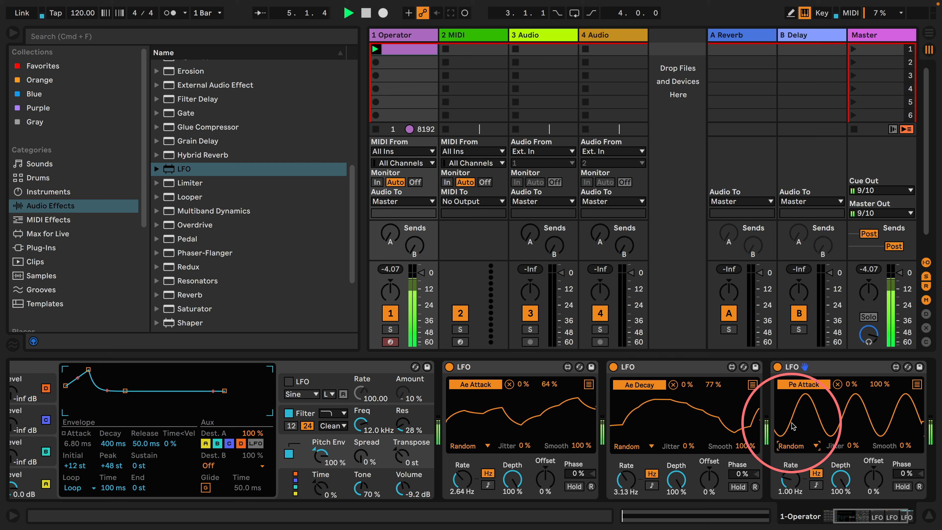
Set the pitch Attack LFO to a Random wave with 100% smoothing, a 2.96 Hz rate and a 71% maximum
{"action": "left_click_drag", "start_coordinate": [903, 383], "coordinate": [921, 188]}
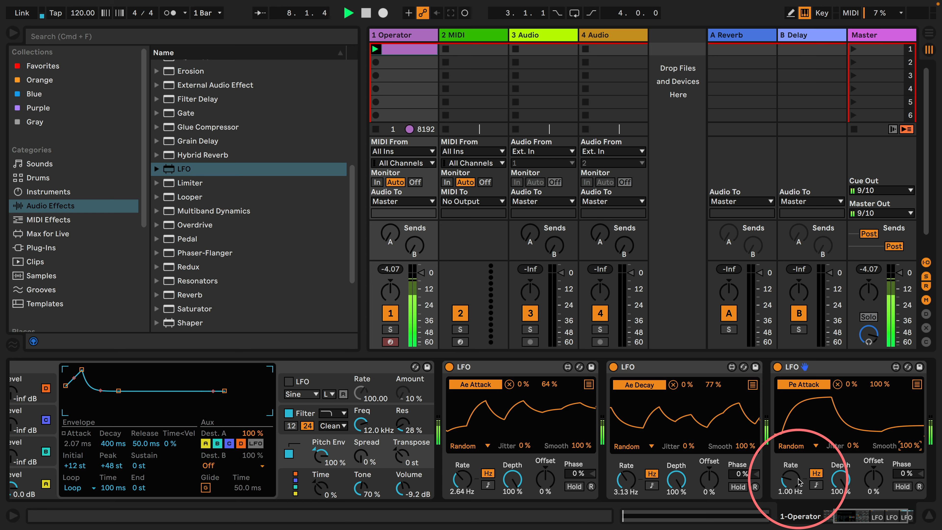
{"action": "left_click_drag", "start_coordinate": [798, 482], "coordinate": [877, 393]}
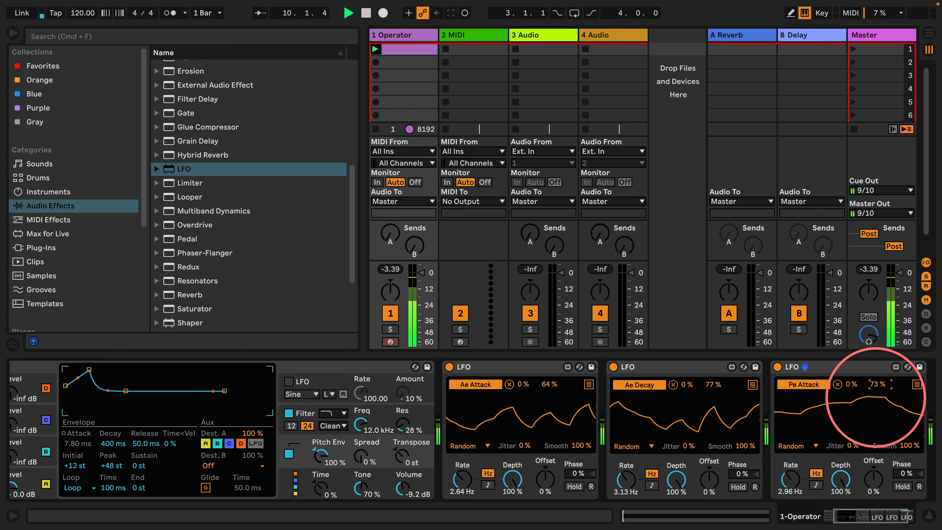
Add a fourth LFO at the end of the device chain and fold the three earlier LFOs
{"action": "scroll", "coordinate": [431, 400], "scroll_direction": "right", "scroll_amount": 3}
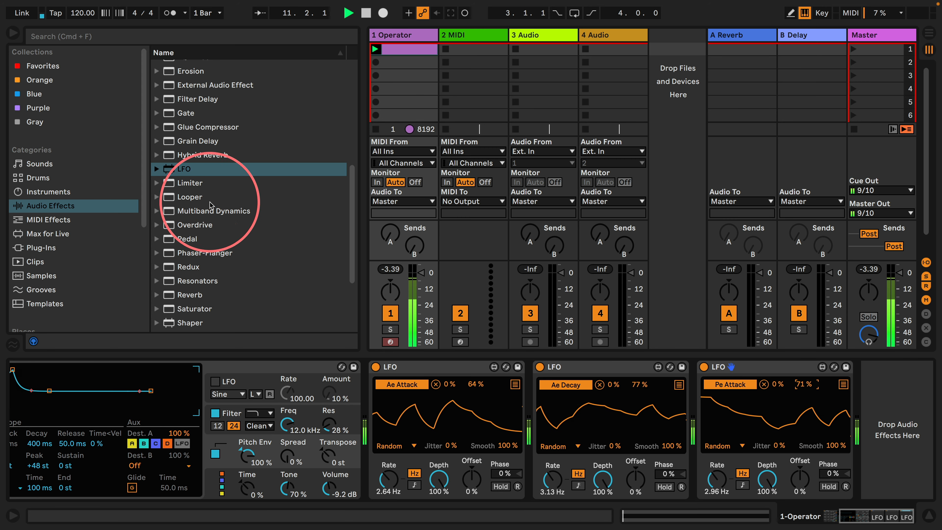
{"action": "left_click_drag", "start_coordinate": [172, 170], "coordinate": [859, 414]}
{"action": "left_click_drag", "start_coordinate": [764, 403], "coordinate": [765, 403]}
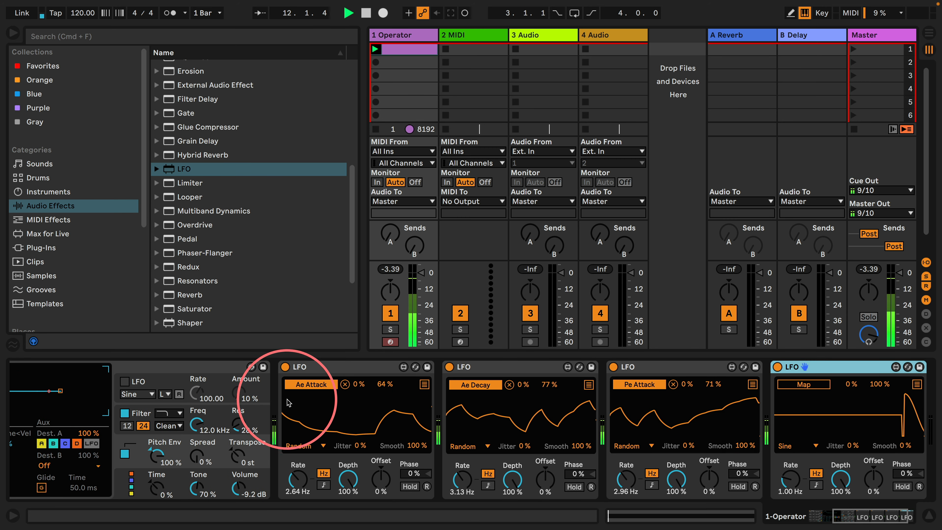
{"action": "double_click", "coordinate": [322, 368]}
{"action": "double_click", "coordinate": [378, 369]}
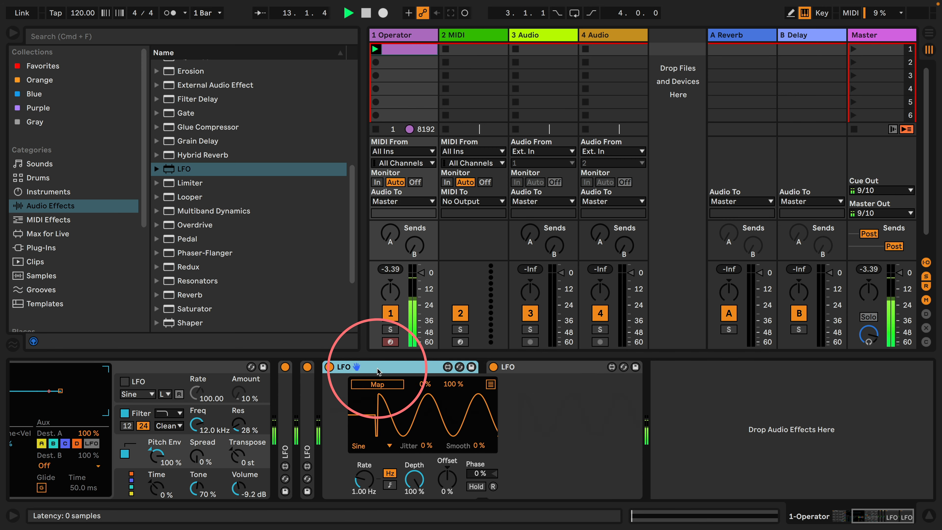
{"action": "double_click", "coordinate": [379, 369]}
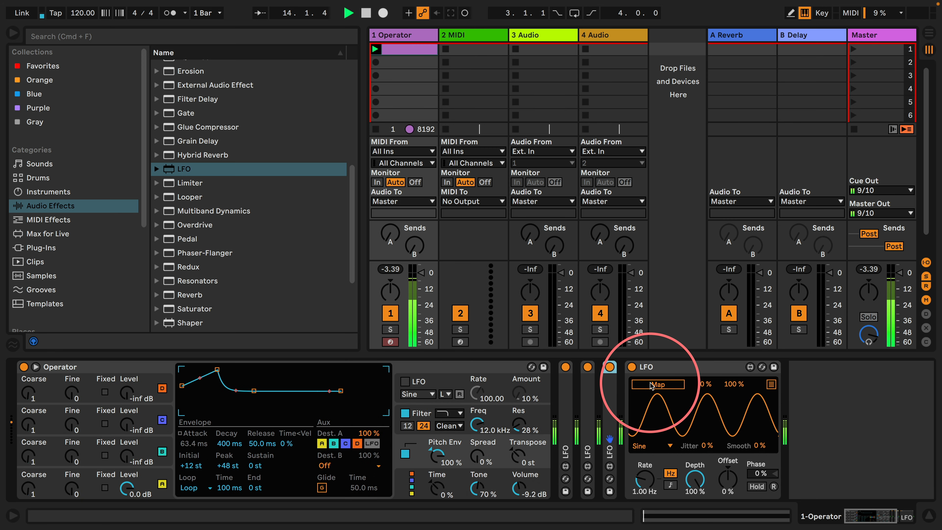
Map the new LFO to the pitch envelope's Decay, using a Random wave, 100% smoothing, a 2.21 Hz rate and a 51% maximum
{"action": "left_click", "coordinate": [658, 384]}
{"action": "left_click", "coordinate": [227, 444]}
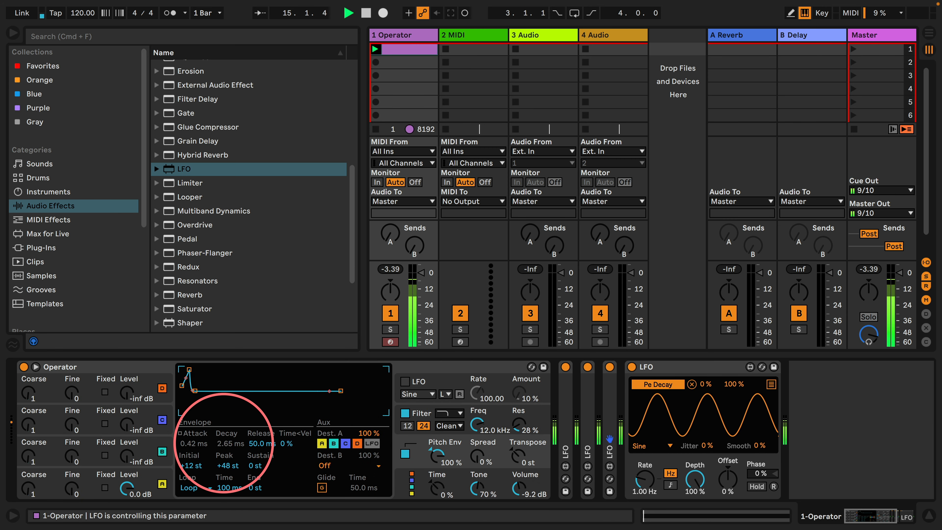
{"action": "left_click", "coordinate": [649, 446]}
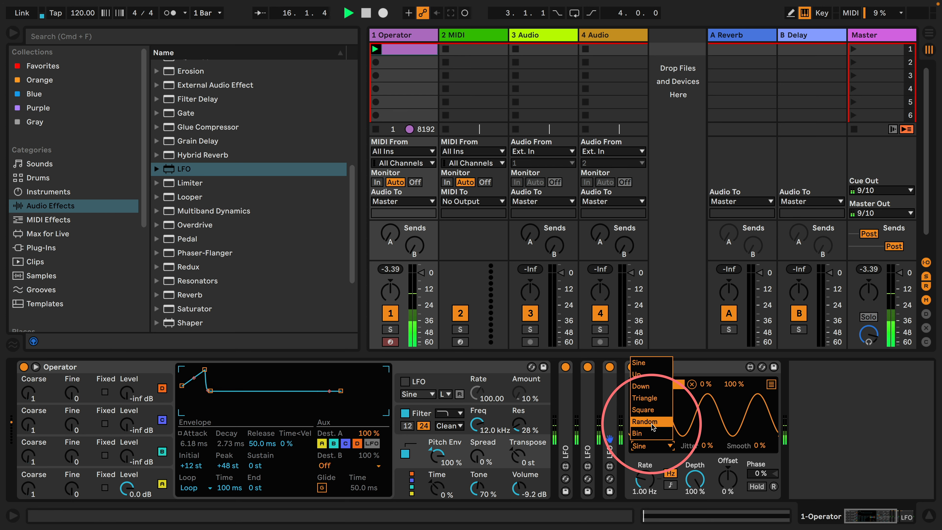
{"action": "left_click", "coordinate": [651, 424]}
{"action": "left_click_drag", "start_coordinate": [760, 446], "coordinate": [811, 151]}
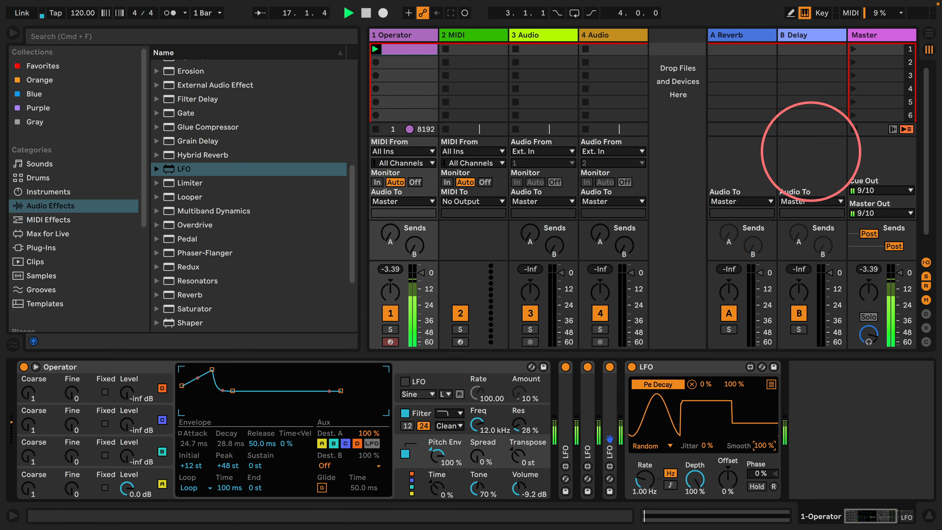
{"action": "left_click_drag", "start_coordinate": [639, 482], "coordinate": [639, 477]}
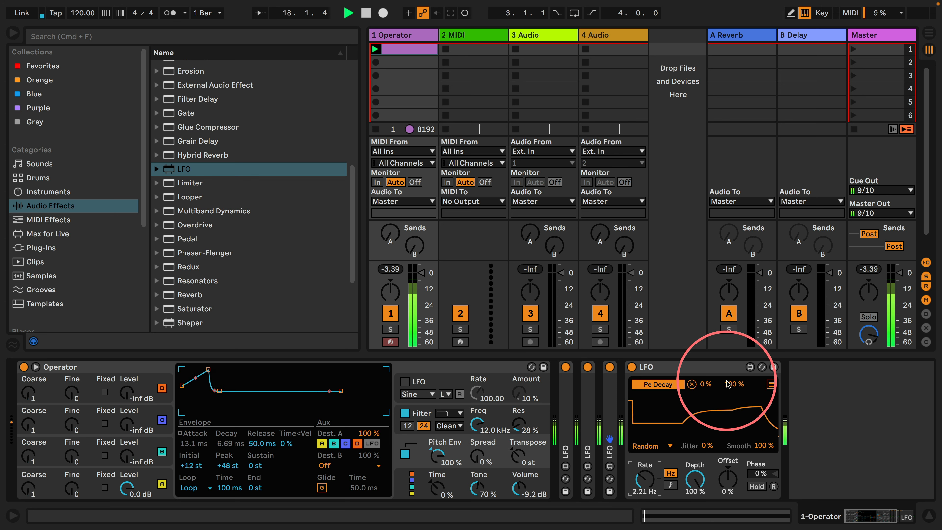
{"action": "left_click_drag", "start_coordinate": [728, 383], "coordinate": [730, 402]}
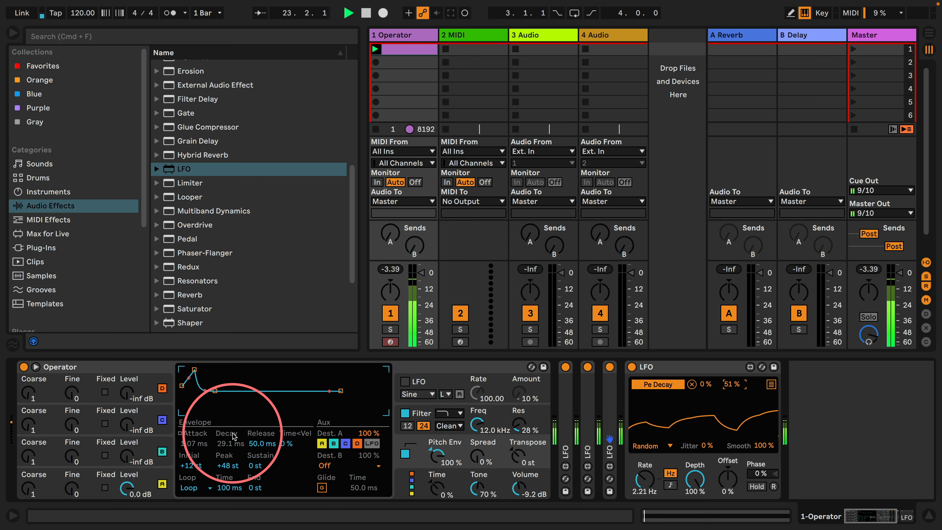
Add an LFO mapped to the pitch envelope's Peak, using a Random wave, 100% smoothing and a 1.94 Hz rate
{"action": "left_click_drag", "start_coordinate": [225, 463], "coordinate": [226, 465]}
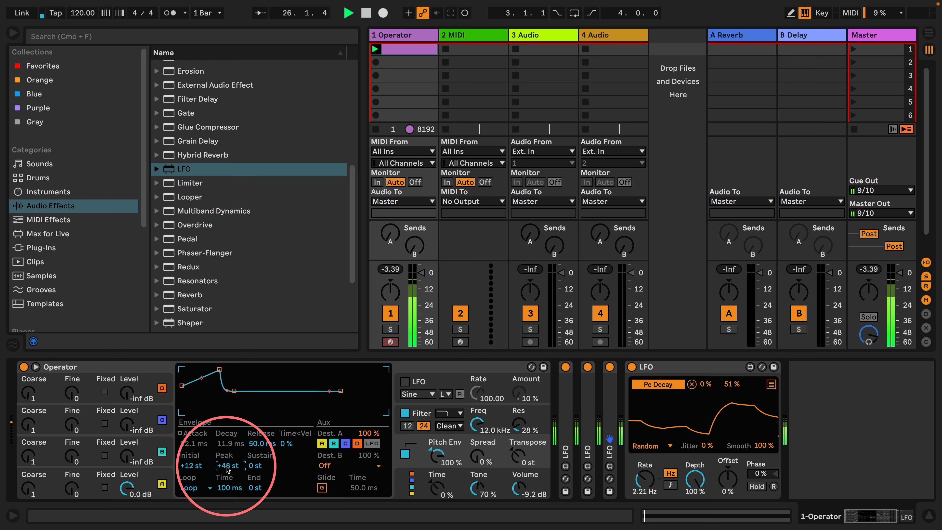
{"action": "left_click_drag", "start_coordinate": [169, 168], "coordinate": [821, 385]}
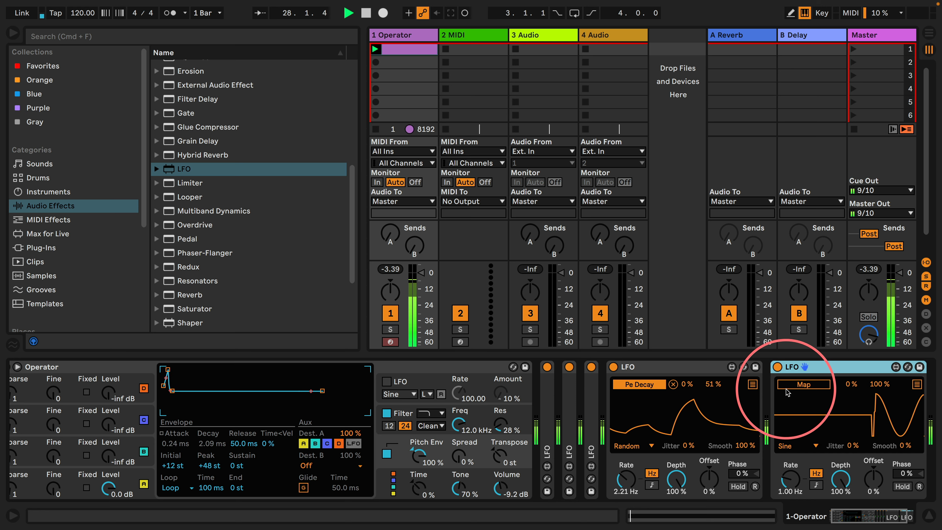
{"action": "left_click", "coordinate": [209, 465]}
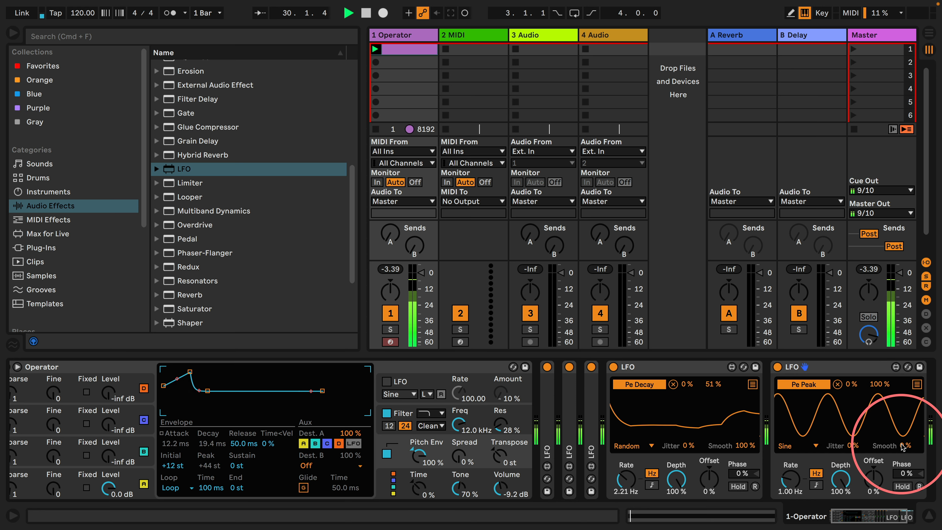
{"action": "left_click_drag", "start_coordinate": [905, 446], "coordinate": [905, 167]}
{"action": "left_click", "coordinate": [793, 447]}
{"action": "left_click", "coordinate": [803, 391]}
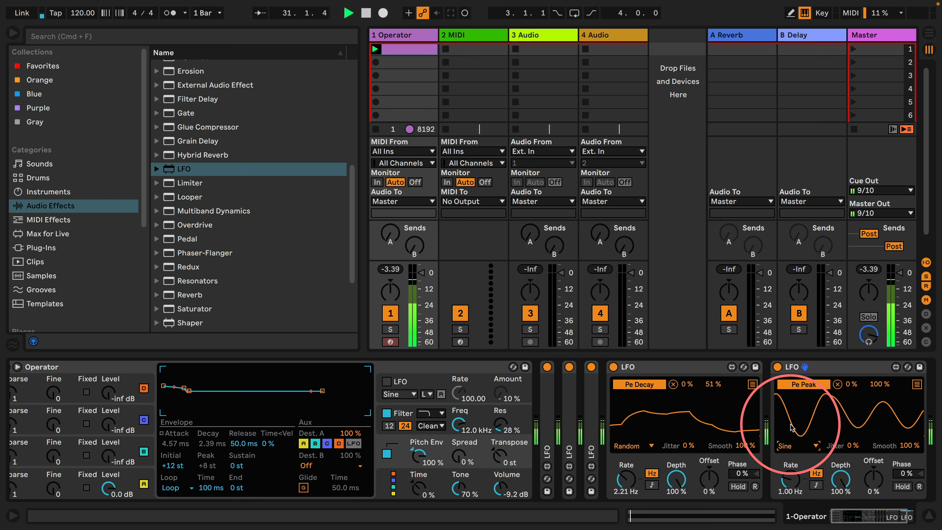
{"action": "left_click_drag", "start_coordinate": [790, 479], "coordinate": [790, 458]}
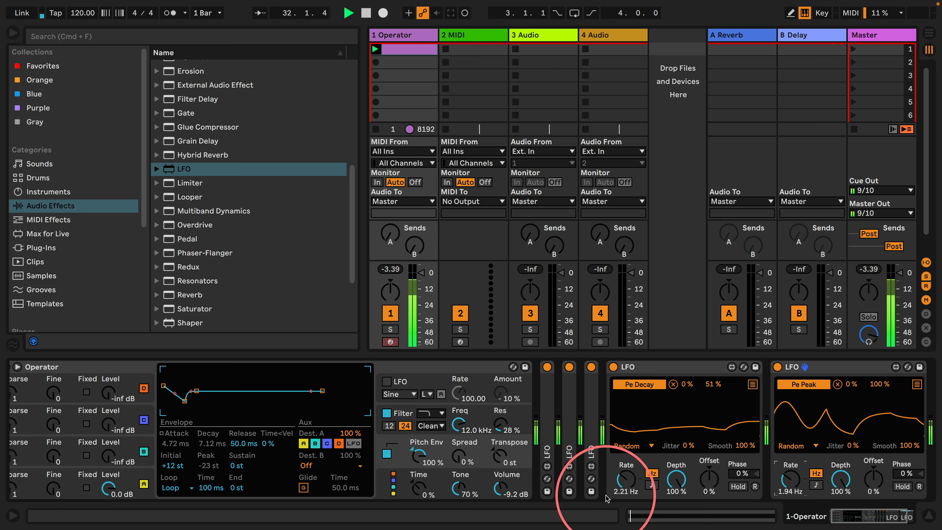
Lower the pitch envelope's Initial level to -48 st and add another LFO at the end of the chain
{"action": "left_click_drag", "start_coordinate": [163, 468], "coordinate": [169, 440]}
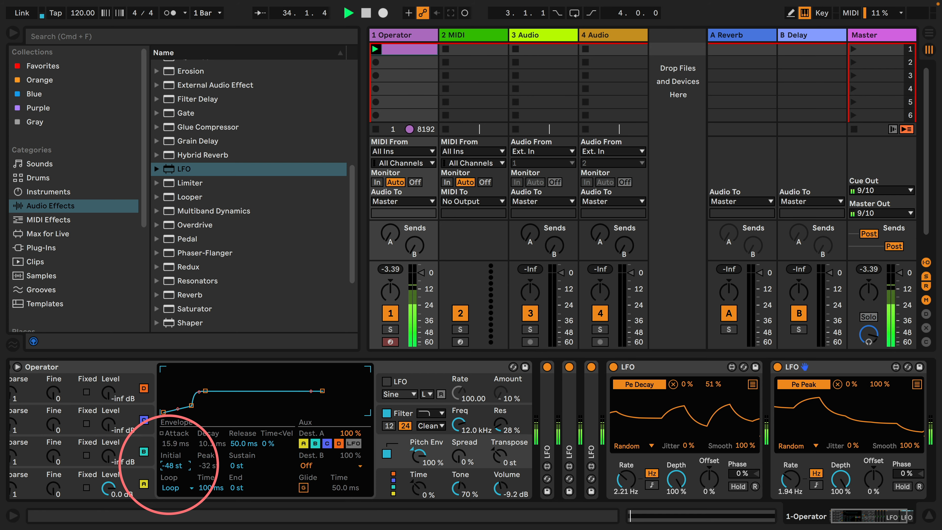
{"action": "left_click_drag", "start_coordinate": [184, 169], "coordinate": [886, 413]}
Fold the pitch Decay and Peak LFOs and map the new LFO to the pitch envelope's Initial level
{"action": "left_click", "coordinate": [481, 370]}
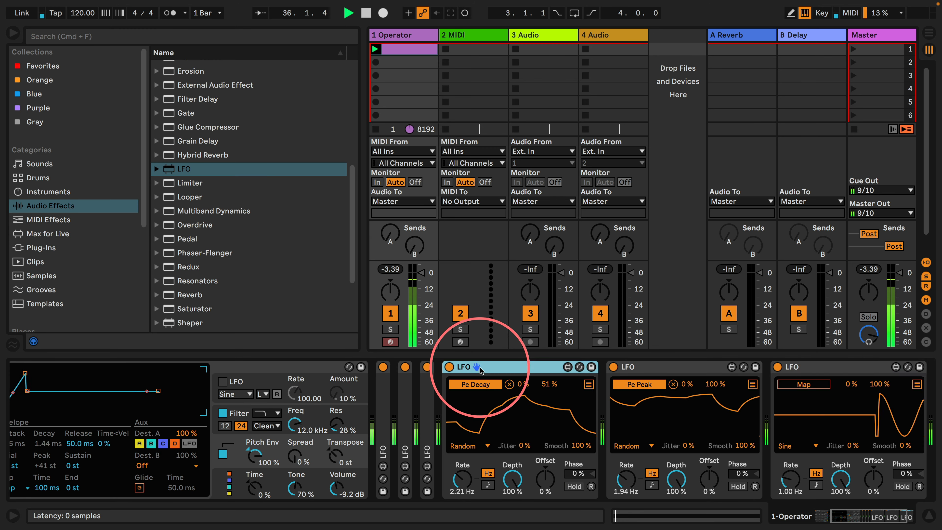
{"action": "double_click", "coordinate": [479, 367]}
{"action": "double_click", "coordinate": [501, 367]}
{"action": "scroll", "coordinate": [512, 414], "scroll_direction": "left", "scroll_amount": 5}
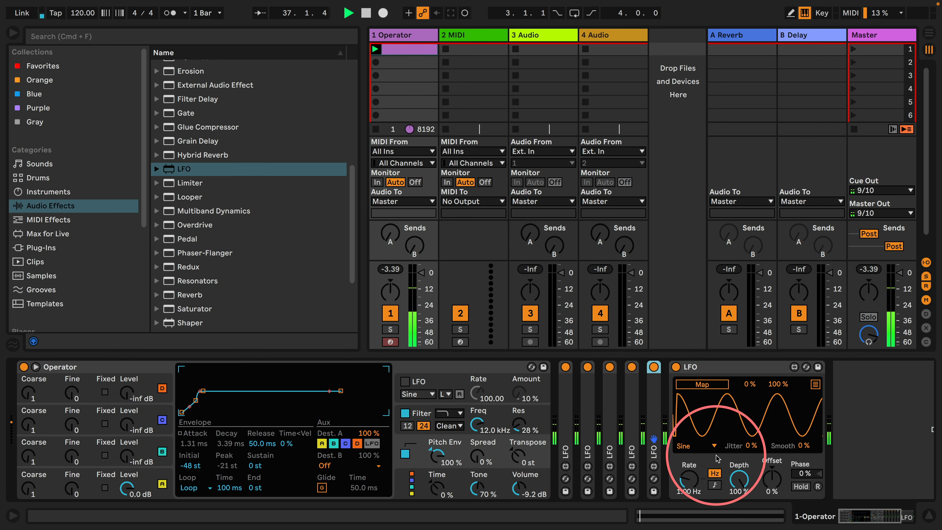
{"action": "left_click", "coordinate": [710, 386]}
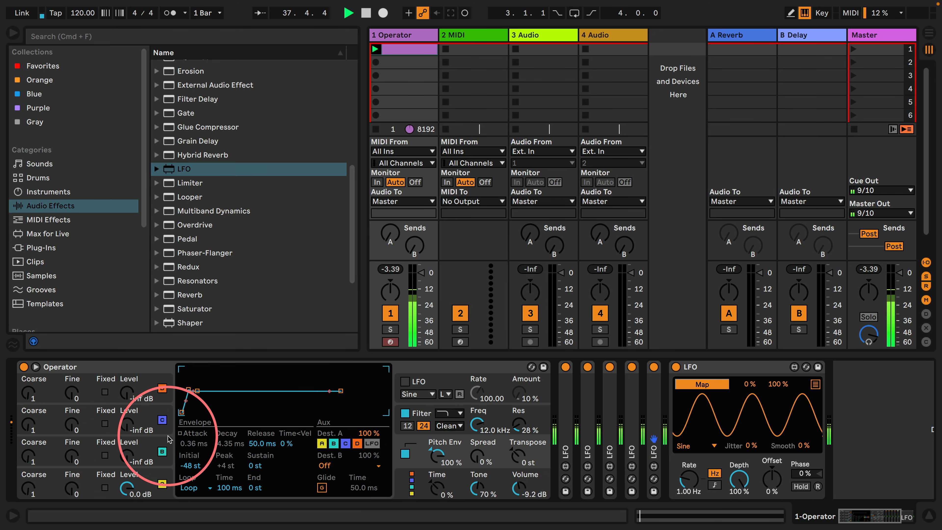
{"action": "left_click", "coordinate": [191, 465]}
Set the pitch Initial LFO to a Random wave with 100% smoothing and a 3.67 Hz rate
{"action": "left_click", "coordinate": [691, 446]}
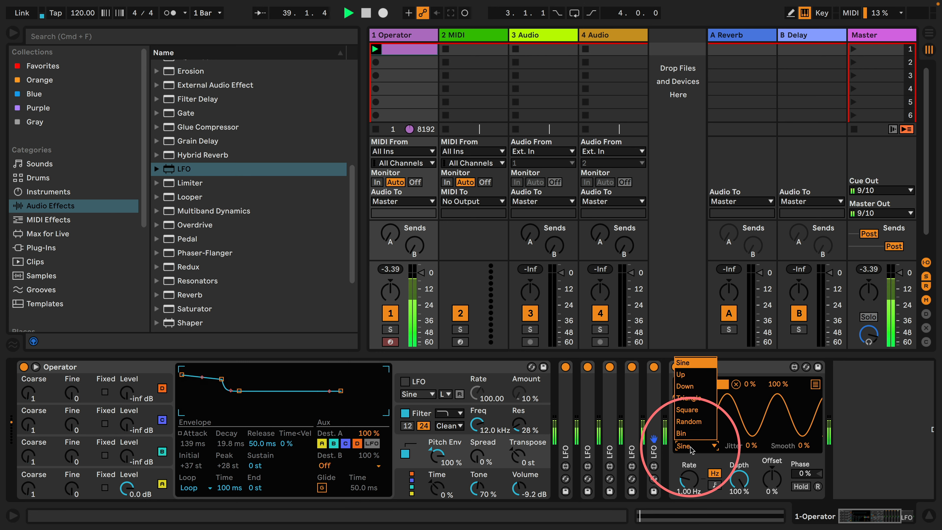
{"action": "left_click", "coordinate": [692, 419]}
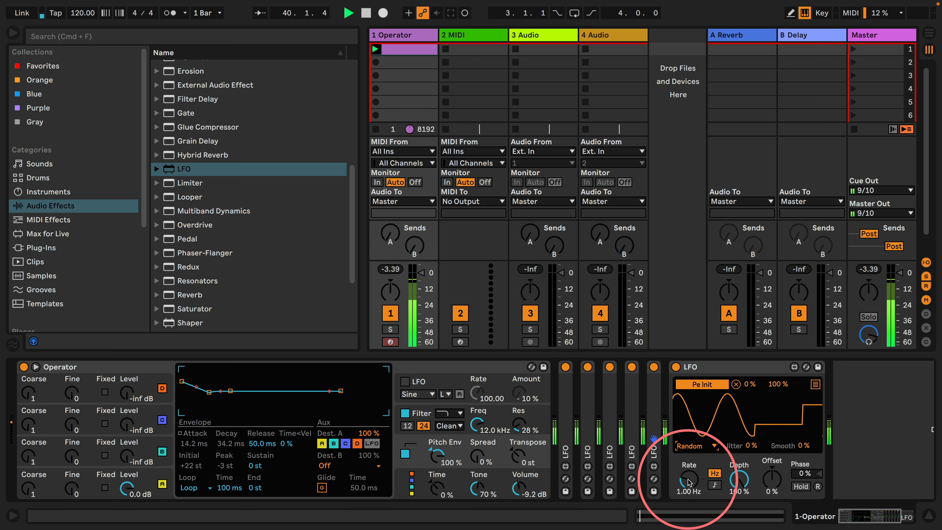
{"action": "left_click_drag", "start_coordinate": [808, 445], "coordinate": [803, 422]}
{"action": "left_click_drag", "start_coordinate": [689, 479], "coordinate": [688, 461]}
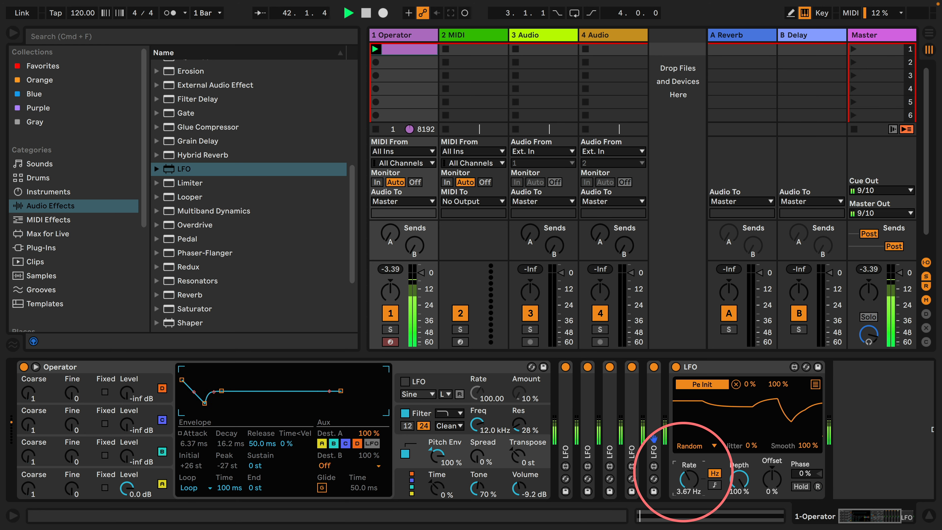
Configure oscillator B with a 60.0 s decay and release, 0.0 dB sustain and level, and Coarse at 2
{"action": "left_click", "coordinate": [398, 482]}
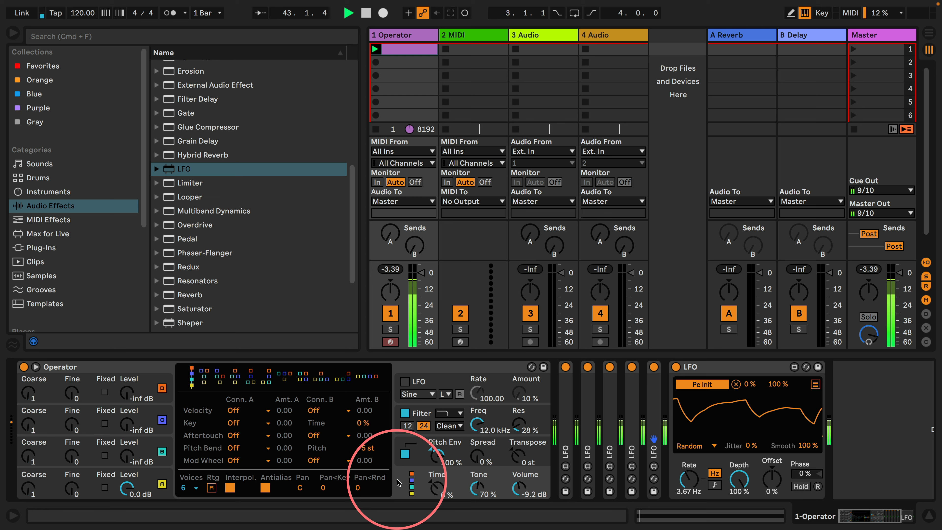
{"action": "left_click", "coordinate": [160, 443]}
{"action": "left_click_drag", "start_coordinate": [218, 396], "coordinate": [249, 369]}
{"action": "left_click_drag", "start_coordinate": [353, 412], "coordinate": [385, 411]}
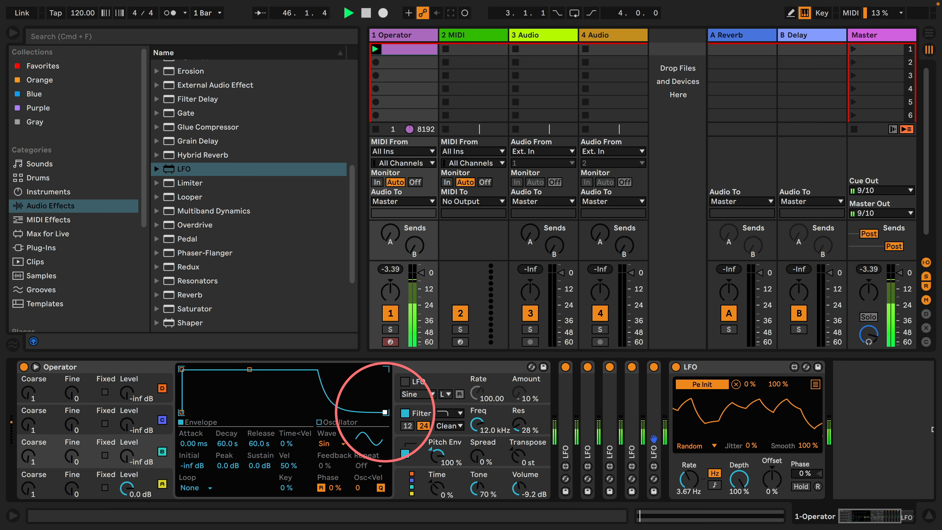
{"action": "left_click_drag", "start_coordinate": [119, 461], "coordinate": [119, 441]}
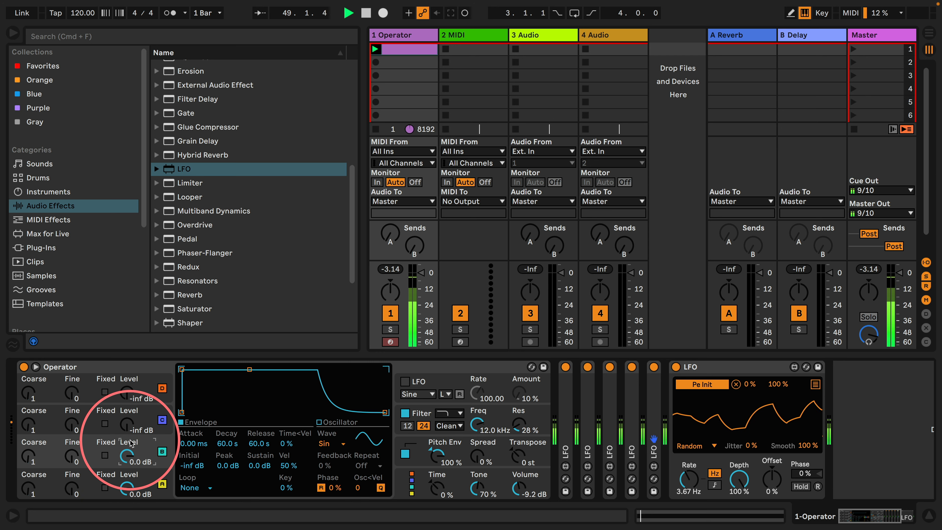
{"action": "left_click_drag", "start_coordinate": [29, 455], "coordinate": [29, 438]}
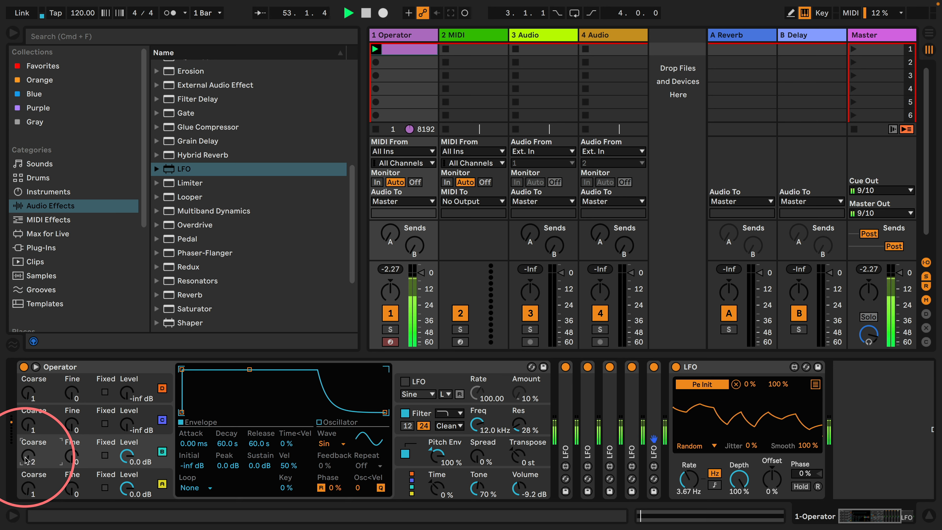
Fold the pitch Initial LFO and add another LFO at the end of the device chain
{"action": "left_click", "coordinate": [718, 369]}
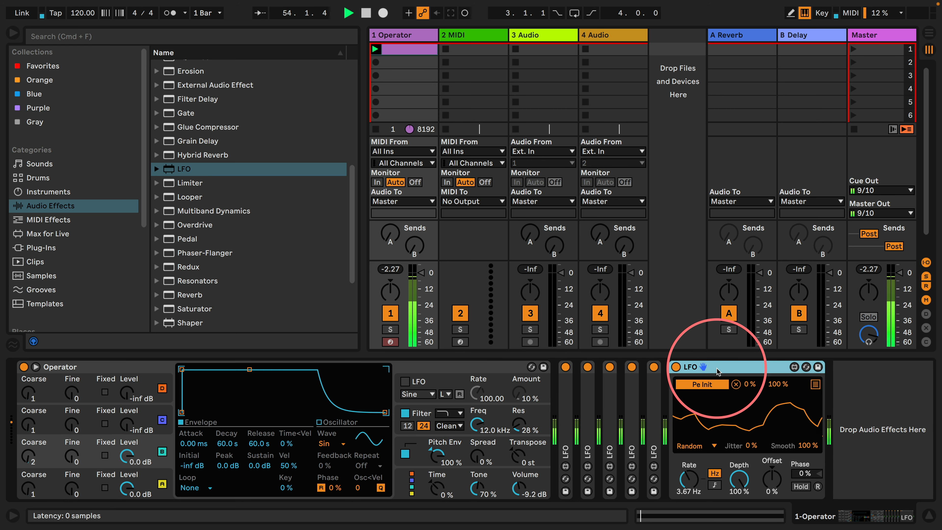
{"action": "double_click", "coordinate": [716, 368]}
{"action": "left_click_drag", "start_coordinate": [168, 168], "coordinate": [745, 378]}
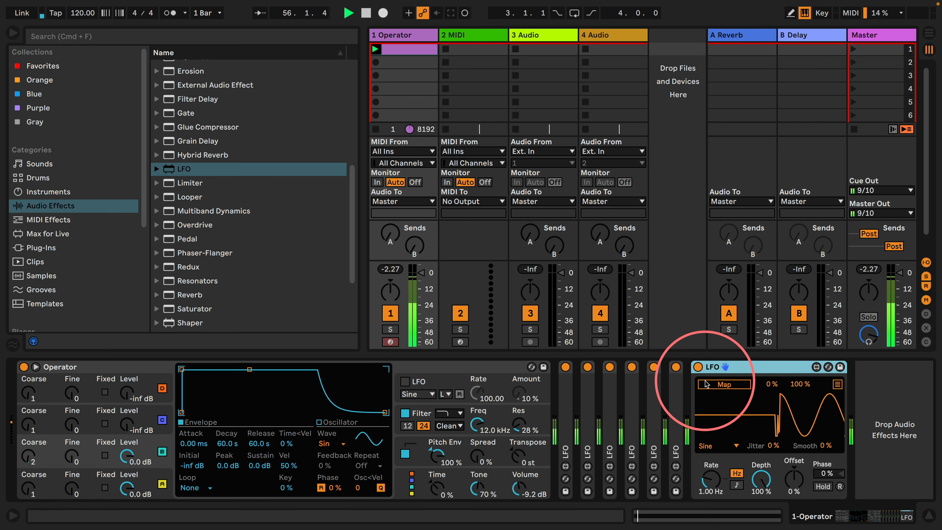
Map the new LFO to oscillator B's Attack with a Random wave, 100% smoothing, 4.91 Hz rate and 50% maximum
{"action": "left_click", "coordinate": [191, 444]}
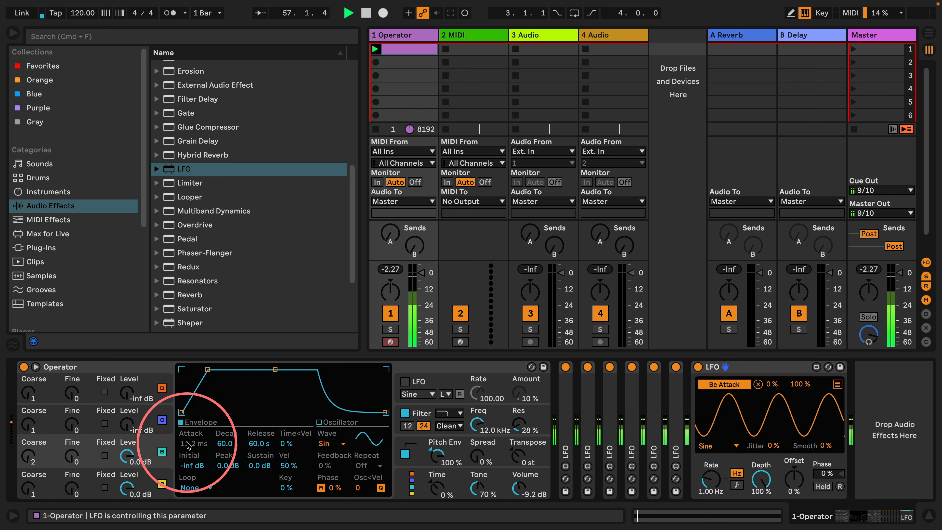
{"action": "left_click", "coordinate": [716, 445]}
{"action": "left_click", "coordinate": [720, 460]}
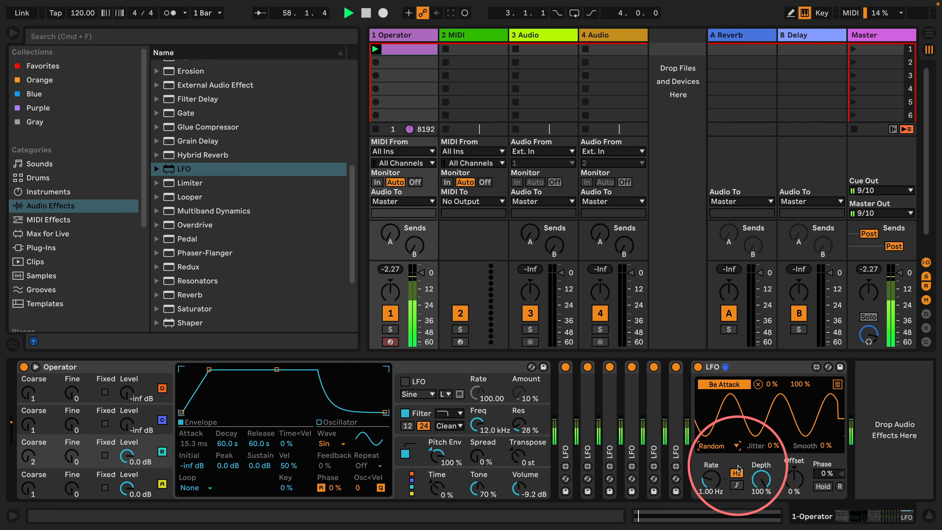
{"action": "left_click_drag", "start_coordinate": [816, 446], "coordinate": [815, 244]}
{"action": "left_click_drag", "start_coordinate": [704, 482], "coordinate": [739, 458]}
{"action": "left_click", "coordinate": [799, 383]}
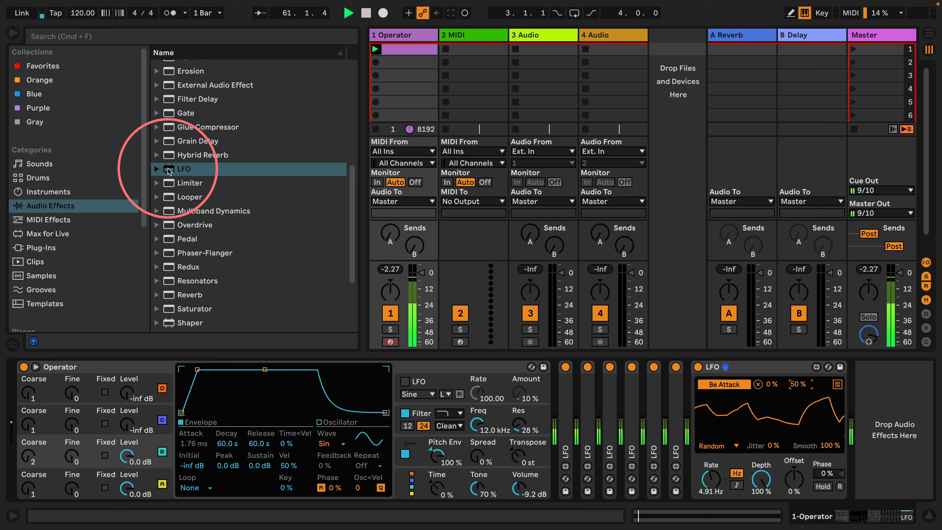
Add another LFO to the end of the chain, map it to oscillator B's Decay, and set B's envelope to Loop mode
{"action": "left_click_drag", "start_coordinate": [169, 171], "coordinate": [875, 395]}
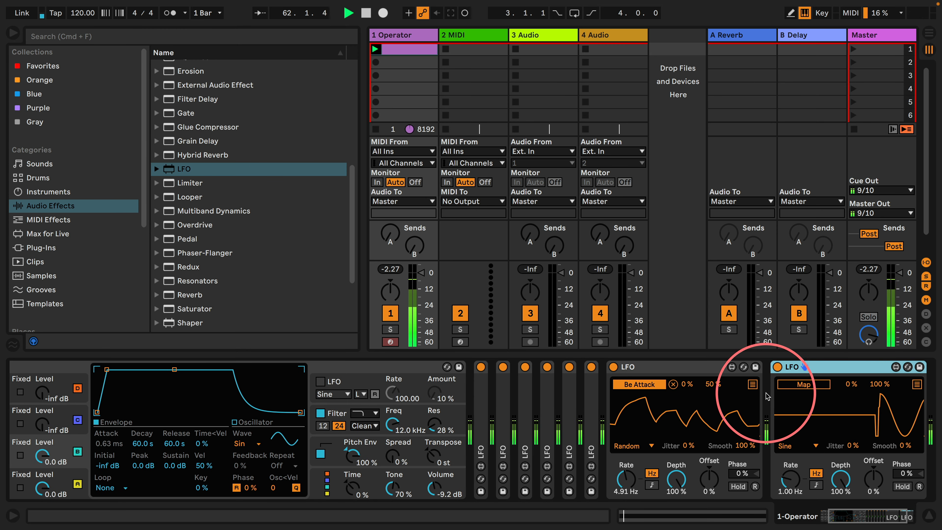
{"action": "left_click", "coordinate": [804, 385]}
{"action": "left_click", "coordinate": [140, 443]}
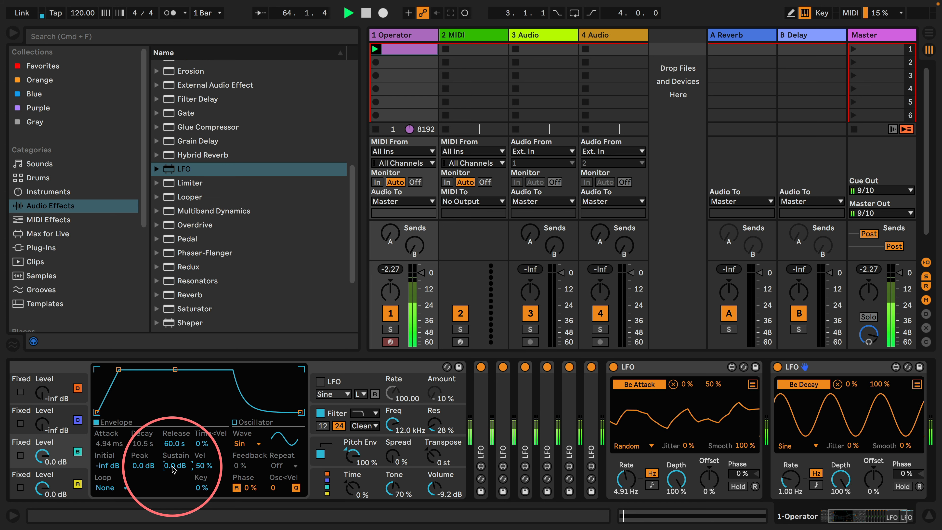
{"action": "left_click", "coordinate": [105, 487]}
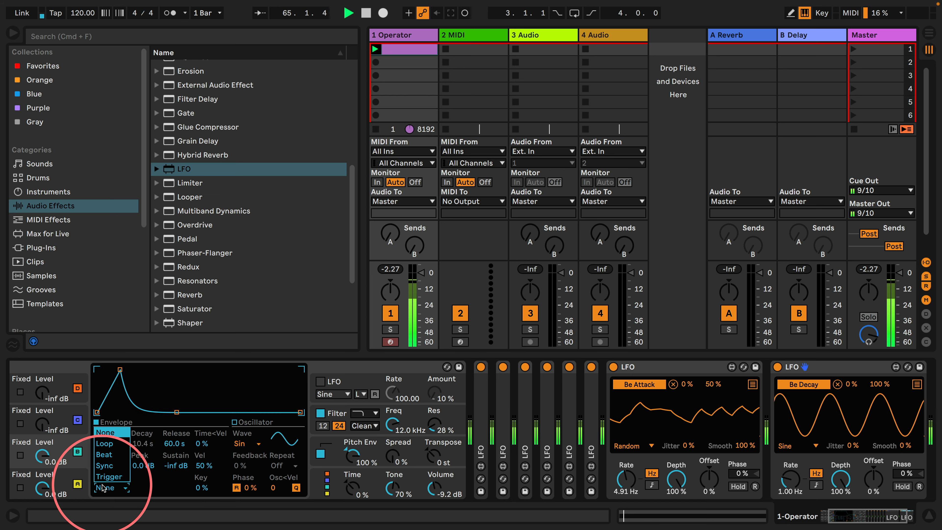
{"action": "left_click", "coordinate": [125, 450]}
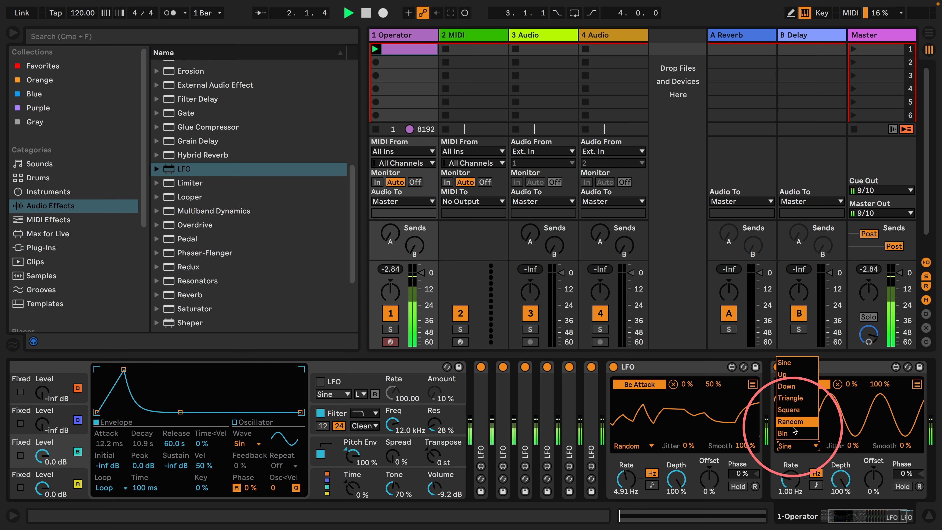
Give oscillator B's Decay LFO a Random wave, 100% smoothing, a 5.38 Hz rate and a 45% maximum
{"action": "left_click", "coordinate": [793, 425]}
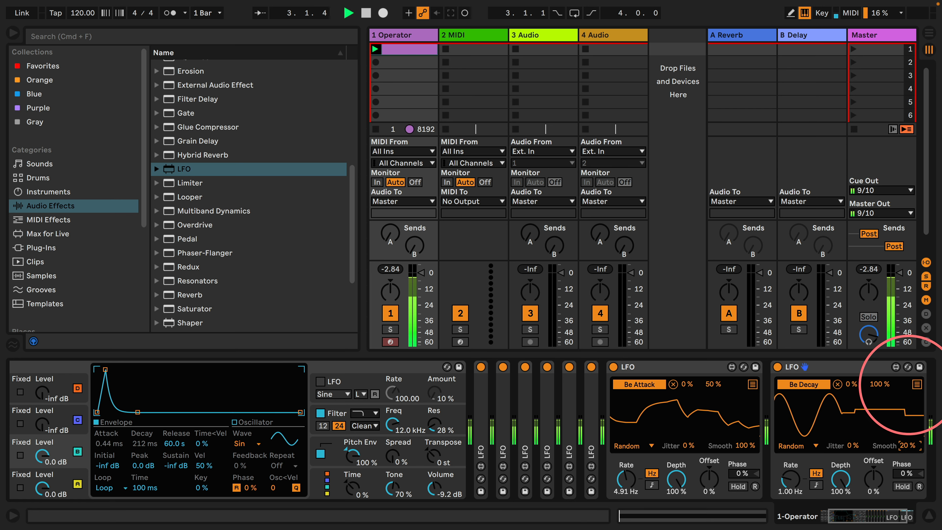
{"action": "left_click_drag", "start_coordinate": [910, 385], "coordinate": [912, 180]}
{"action": "left_click_drag", "start_coordinate": [790, 484], "coordinate": [789, 468]}
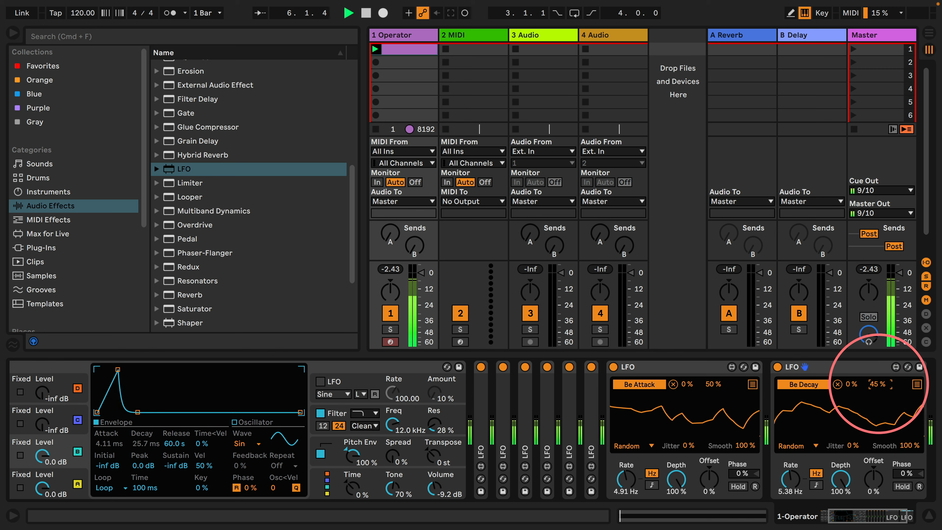
Stop playback, transpose the Operator clip's long note up an octave to C3, and restart playback
{"action": "scroll", "coordinate": [337, 467], "scroll_direction": "left", "scroll_amount": 3}
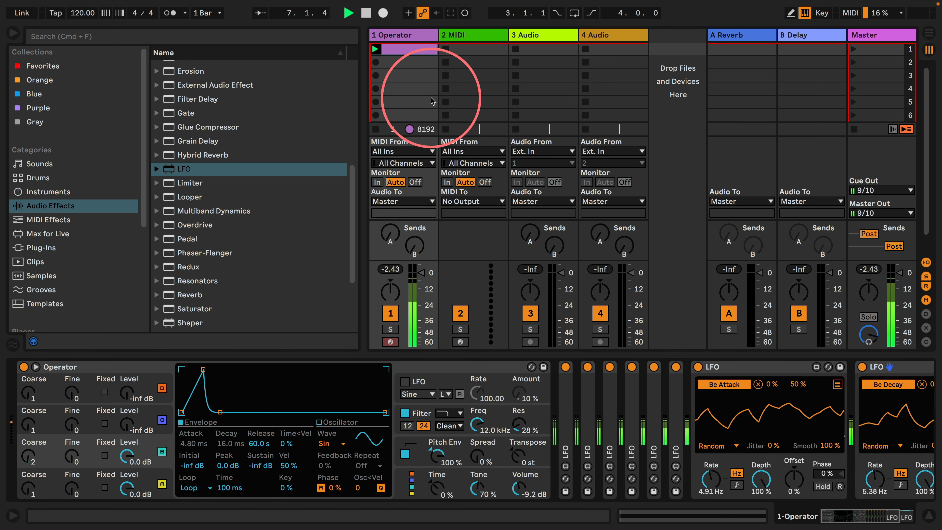
{"action": "key", "text": "space"}
{"action": "double_click", "coordinate": [412, 48]}
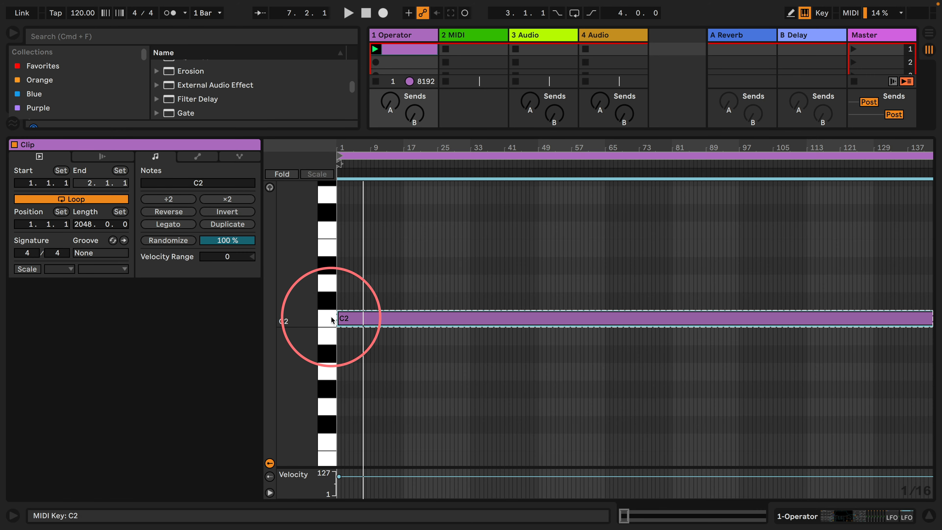
{"action": "key", "text": "shift+Up"}
{"action": "key", "text": "space"}
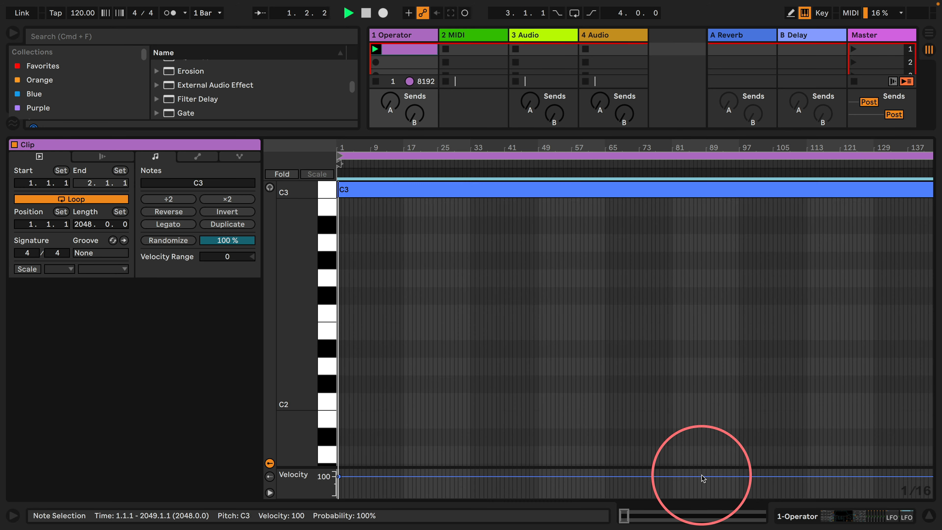
Raise the mapping maximum of oscillator B's Decay LFO to 74% and of its Attack LFO to 79%
{"action": "left_click", "coordinate": [798, 514]}
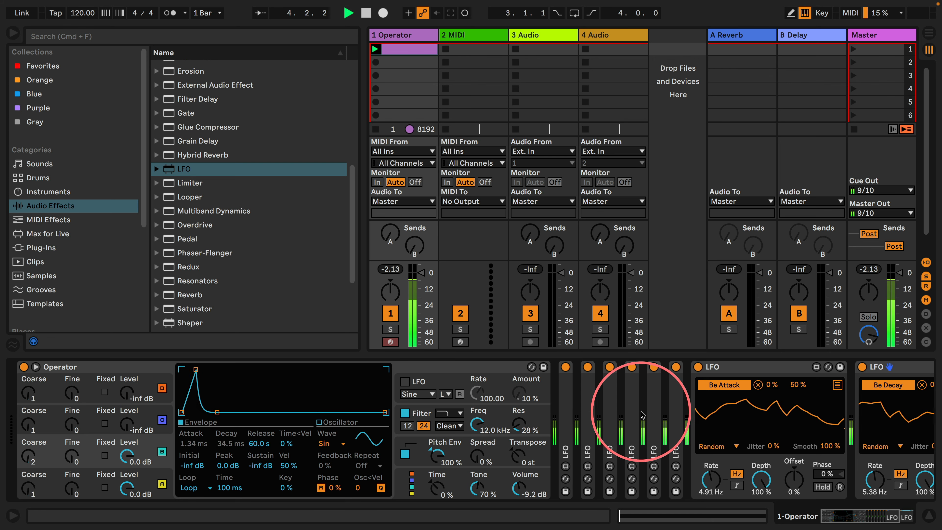
{"action": "scroll", "coordinate": [859, 394], "scroll_direction": "right", "scroll_amount": 5}
{"action": "left_click_drag", "start_coordinate": [808, 388], "coordinate": [807, 371]}
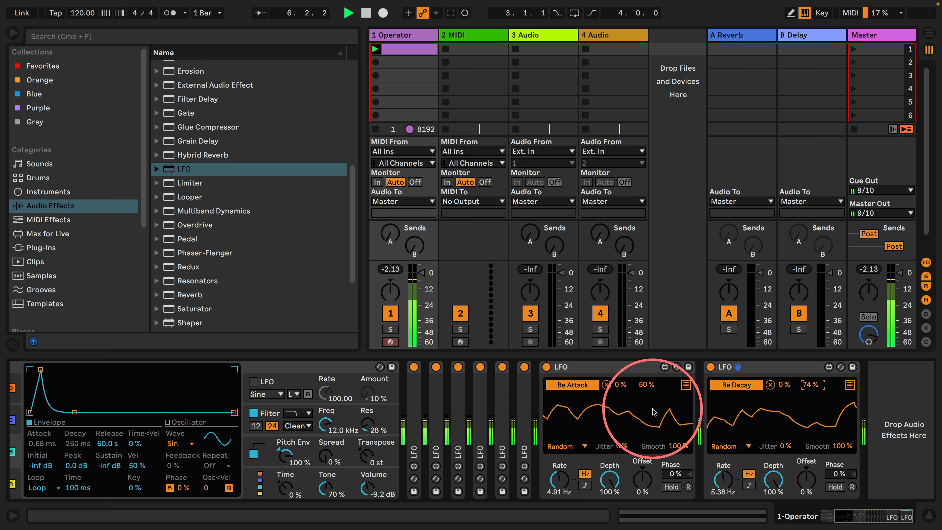
{"action": "left_click_drag", "start_coordinate": [643, 388], "coordinate": [642, 365]}
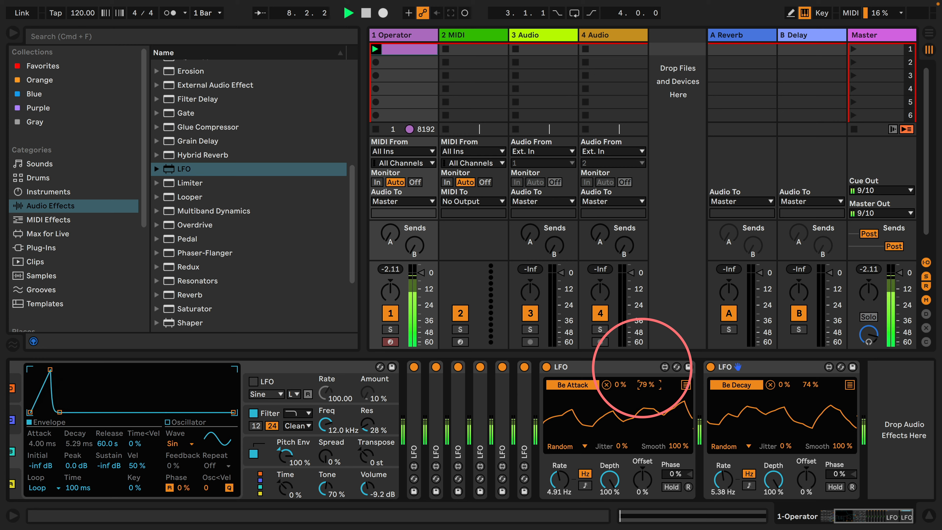
Unfold oscillator A's Attack LFO and set its rate to 0.77 Hz and its mapping maximum to 77%
{"action": "scroll", "coordinate": [498, 426], "scroll_direction": "left", "scroll_amount": 4}
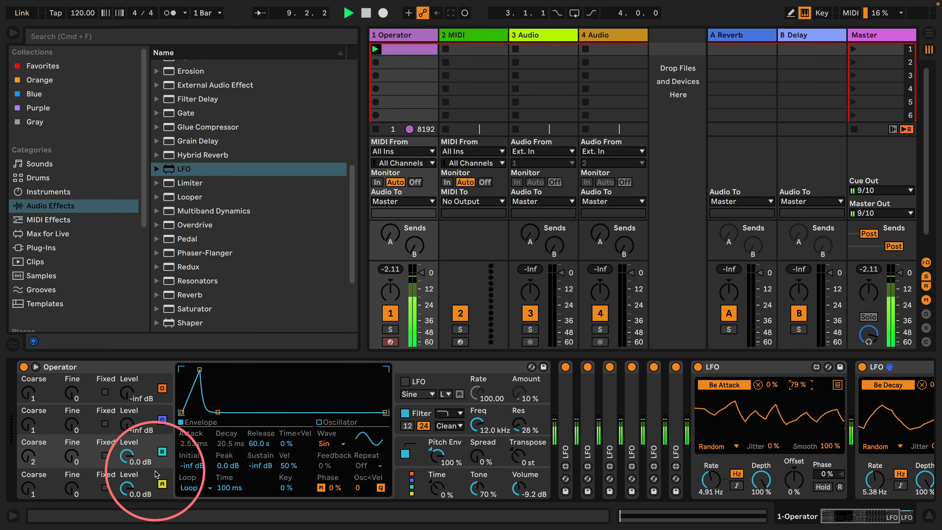
{"action": "left_click", "coordinate": [127, 488]}
{"action": "double_click", "coordinate": [563, 415]}
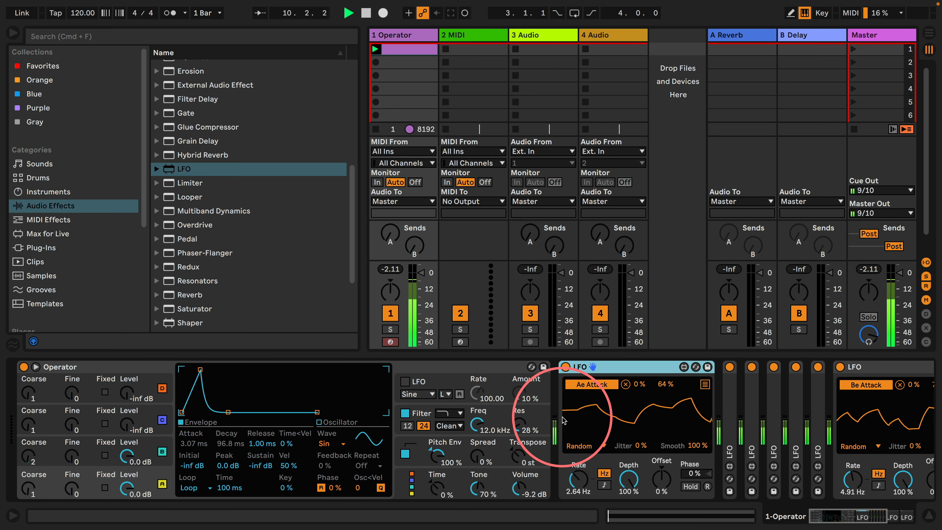
{"action": "left_click_drag", "start_coordinate": [573, 478], "coordinate": [573, 488]}
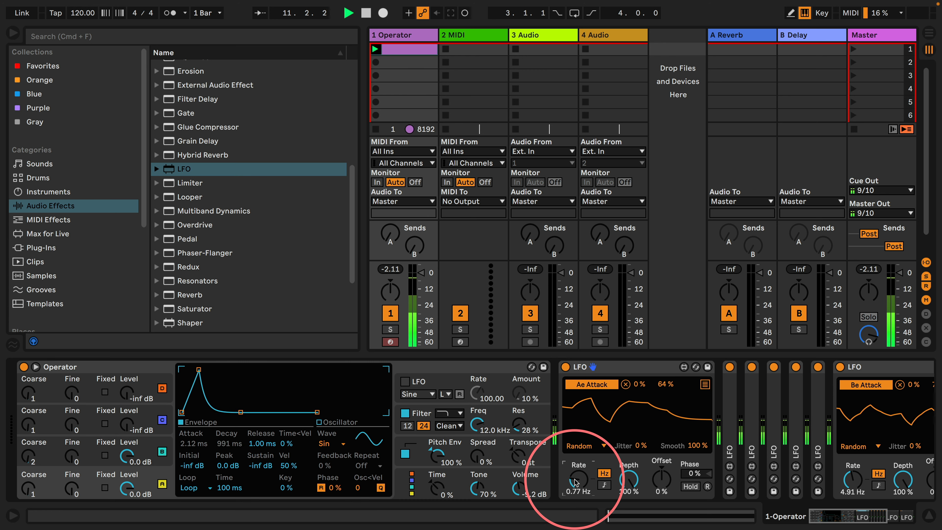
{"action": "mouse_move", "coordinate": [665, 385]}
{"action": "left_mouse_down"}
{"action": "mouse_move", "coordinate": [663, 376]}
{"action": "mouse_move", "coordinate": [663, 386]}
{"action": "left_mouse_up"}
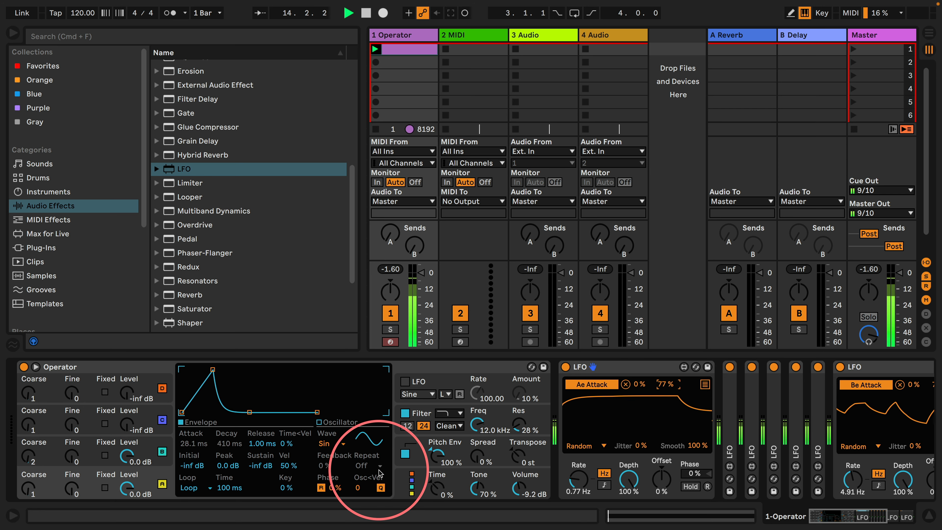
Set the pitch envelope's release to 1.00 ms and turn off Operator's filter
{"action": "left_click", "coordinate": [396, 460]}
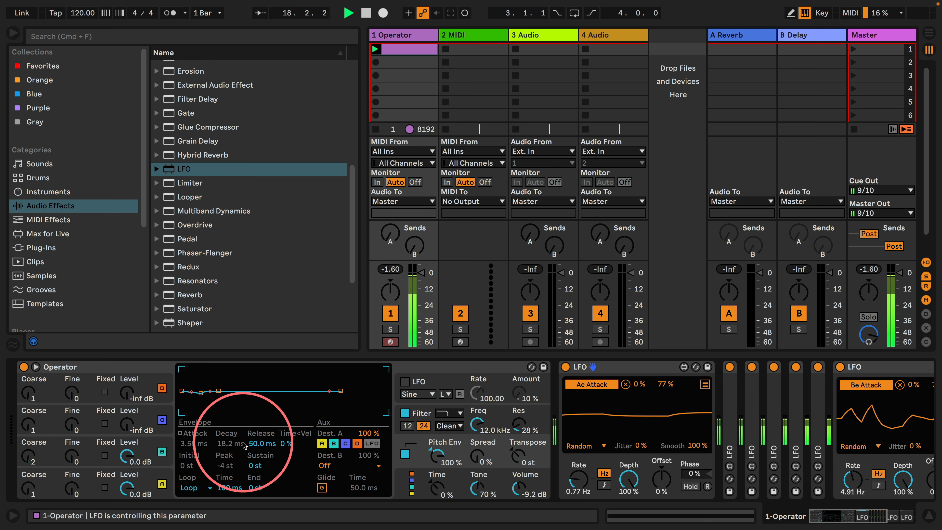
{"action": "left_click_drag", "start_coordinate": [255, 444], "coordinate": [254, 466]}
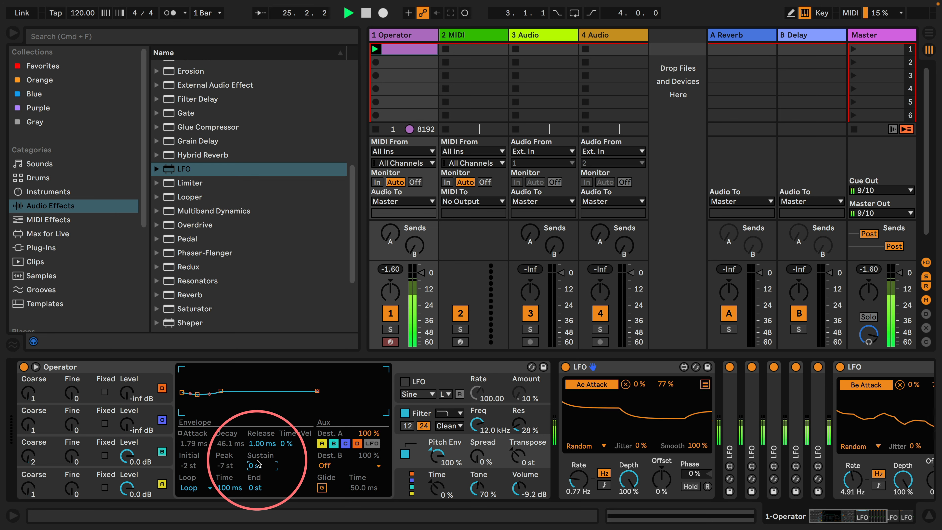
{"action": "left_click", "coordinate": [405, 413]}
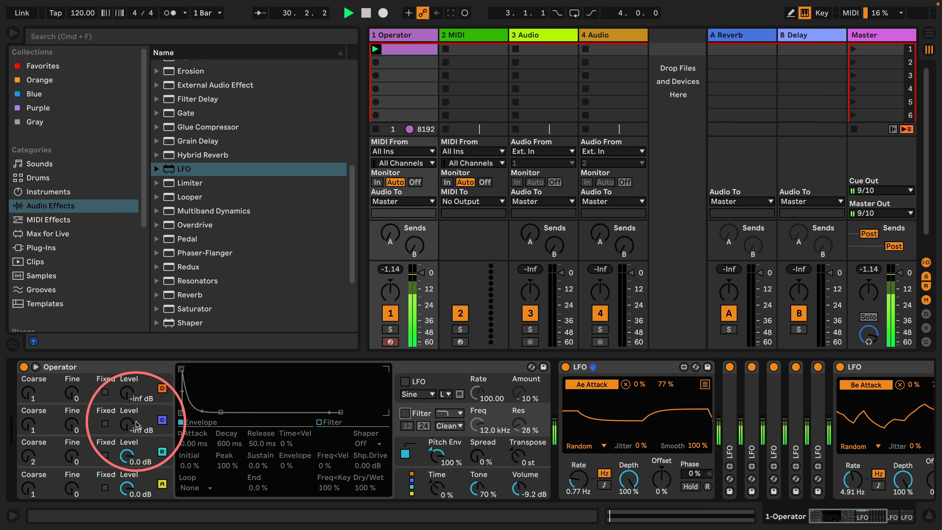
Set oscillator C's level and sustain to 0.0 dB with a 60.0 s decay, and oscillator B's Coarse to 1
{"action": "left_click_drag", "start_coordinate": [125, 425], "coordinate": [125, 375]}
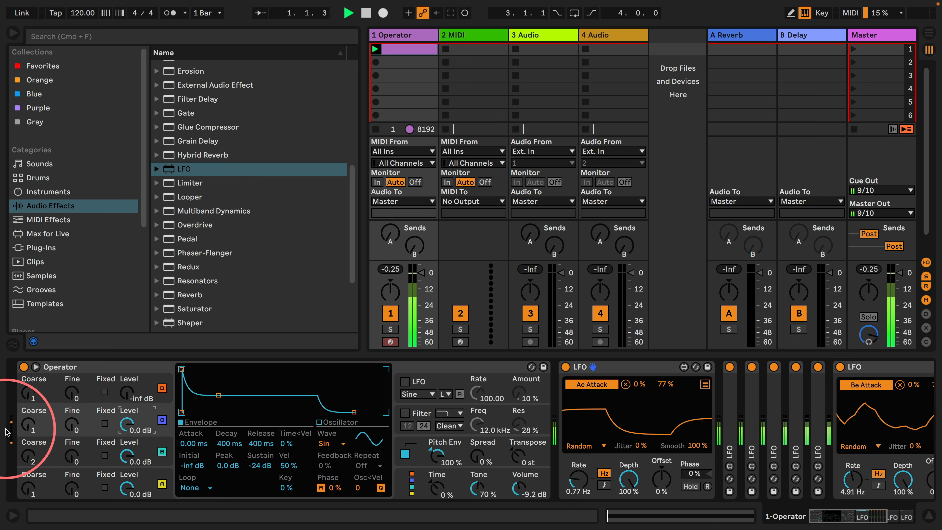
{"action": "left_click_drag", "start_coordinate": [219, 396], "coordinate": [252, 381]}
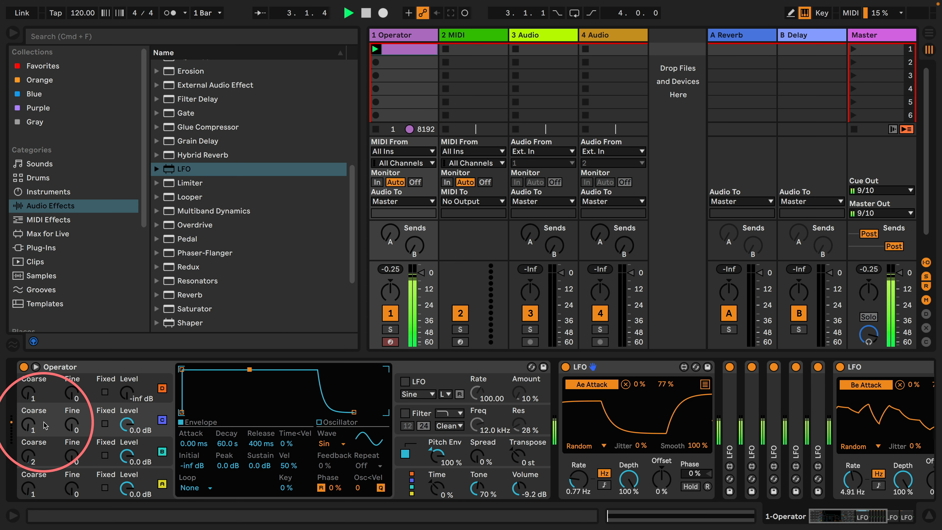
{"action": "mouse_move", "coordinate": [28, 457]}
{"action": "left_mouse_down"}
{"action": "mouse_move", "coordinate": [29, 448]}
{"action": "mouse_move", "coordinate": [29, 459]}
{"action": "left_mouse_up"}
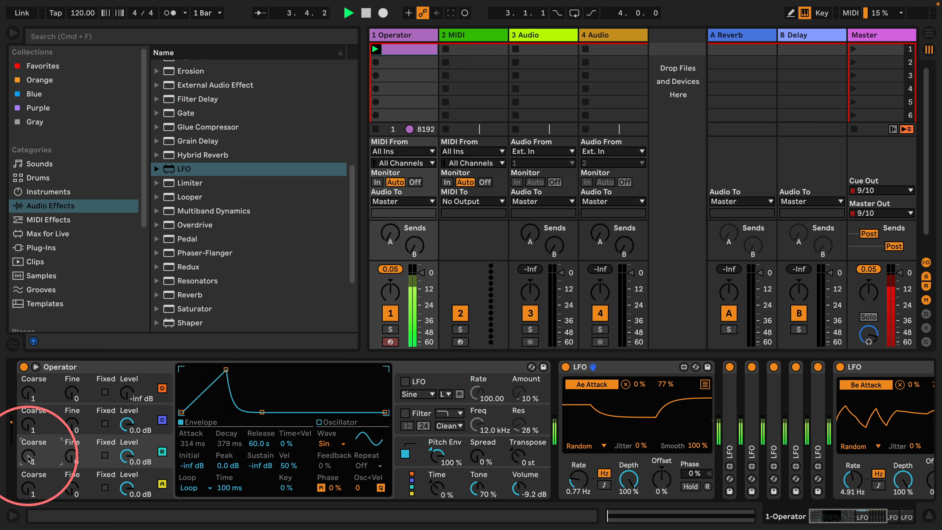
Unfold oscillator A's Decay LFO and the pitch Attack LFO, setting their rates to 0.37 Hz and 1.18 Hz
{"action": "double_click", "coordinate": [726, 406]}
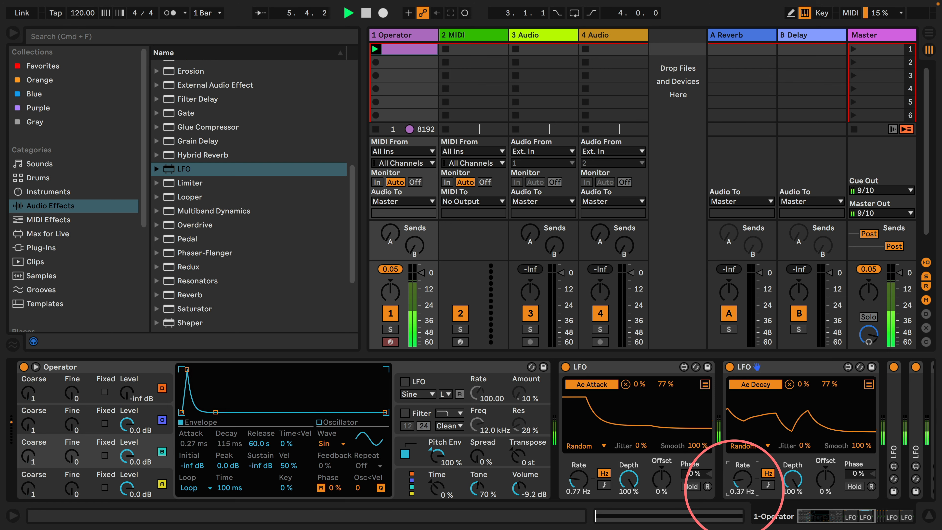
{"action": "scroll", "coordinate": [738, 401], "scroll_direction": "right", "scroll_amount": 5}
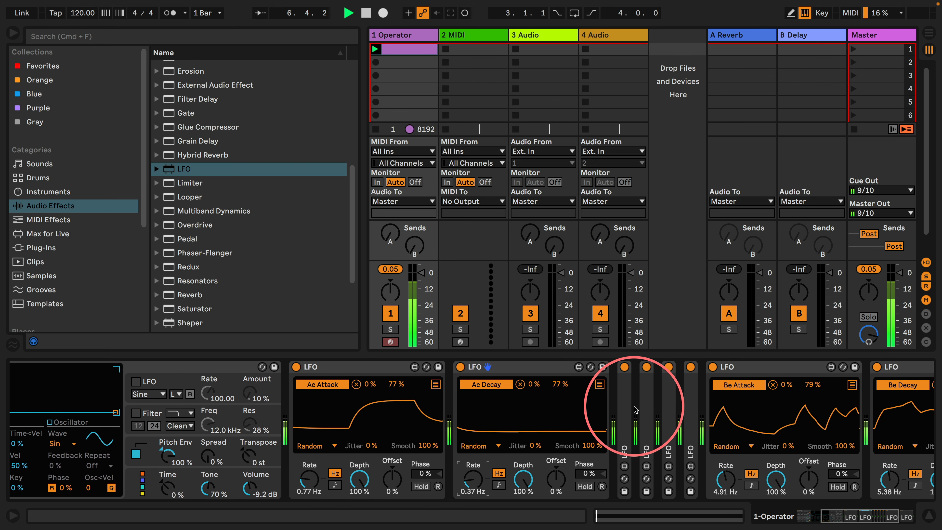
{"action": "double_click", "coordinate": [632, 408]}
{"action": "left_click_drag", "start_coordinate": [639, 482], "coordinate": [637, 499]}
Unfold the pitch Decay, Peak and Initial LFOs and set their rates to 0.84 Hz, 0.63 Hz and 2.07 Hz
{"action": "scroll", "coordinate": [663, 412], "scroll_direction": "right", "scroll_amount": 5}
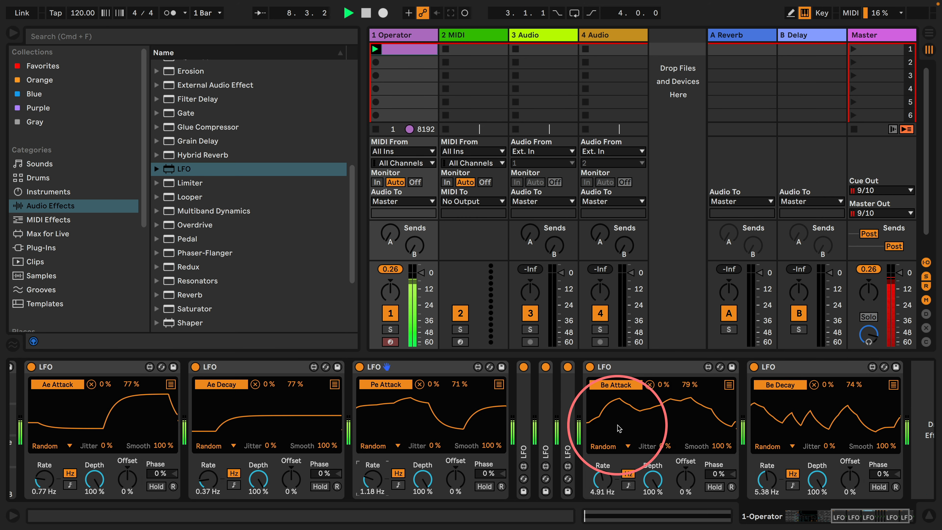
{"action": "double_click", "coordinate": [526, 402]}
{"action": "left_click_drag", "start_coordinate": [540, 472], "coordinate": [537, 481]}
{"action": "scroll", "coordinate": [612, 415], "scroll_direction": "right", "scroll_amount": 4}
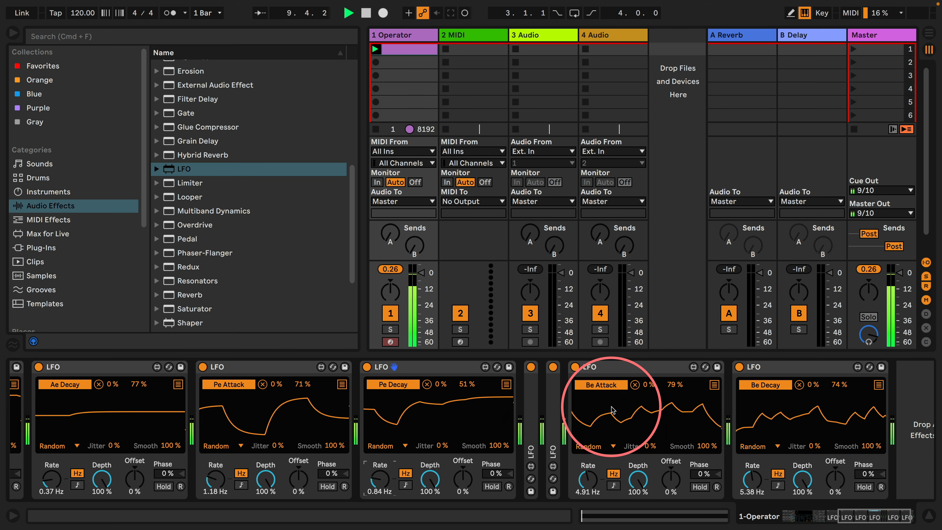
{"action": "double_click", "coordinate": [495, 397]}
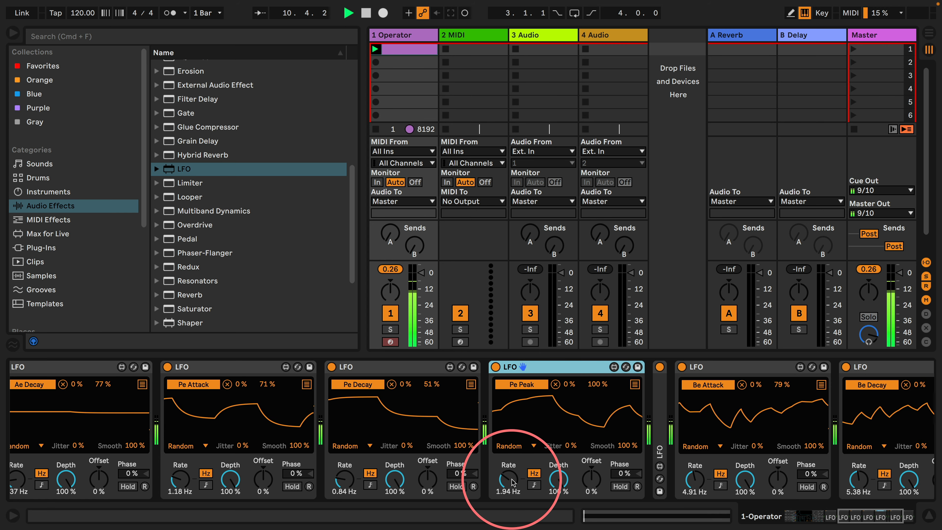
{"action": "left_click_drag", "start_coordinate": [509, 478], "coordinate": [510, 494]}
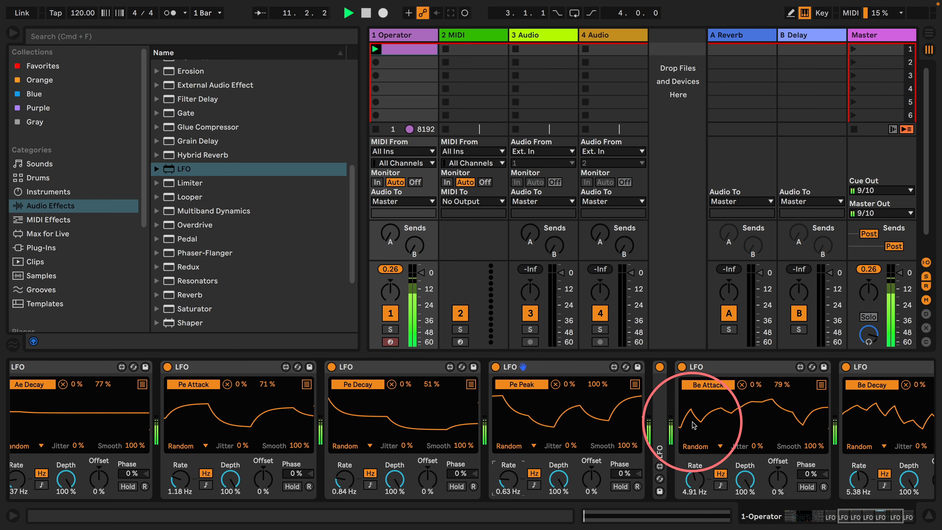
{"action": "double_click", "coordinate": [660, 406]}
{"action": "left_click", "coordinate": [668, 480]}
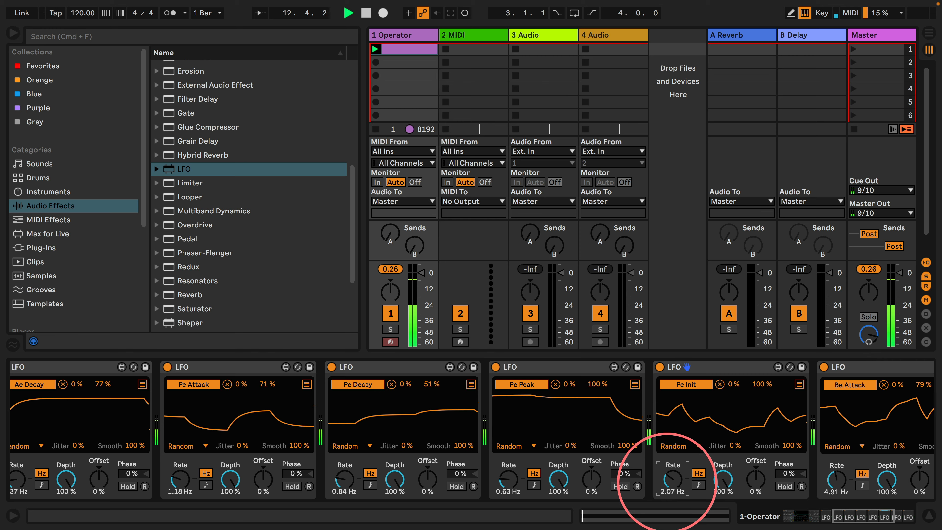
Insert an Overdrive directly after Operator, followed by a Limiter
{"action": "scroll", "coordinate": [505, 371], "scroll_direction": "left", "scroll_amount": 8}
{"action": "scroll", "coordinate": [514, 417], "scroll_direction": "left", "scroll_amount": 6}
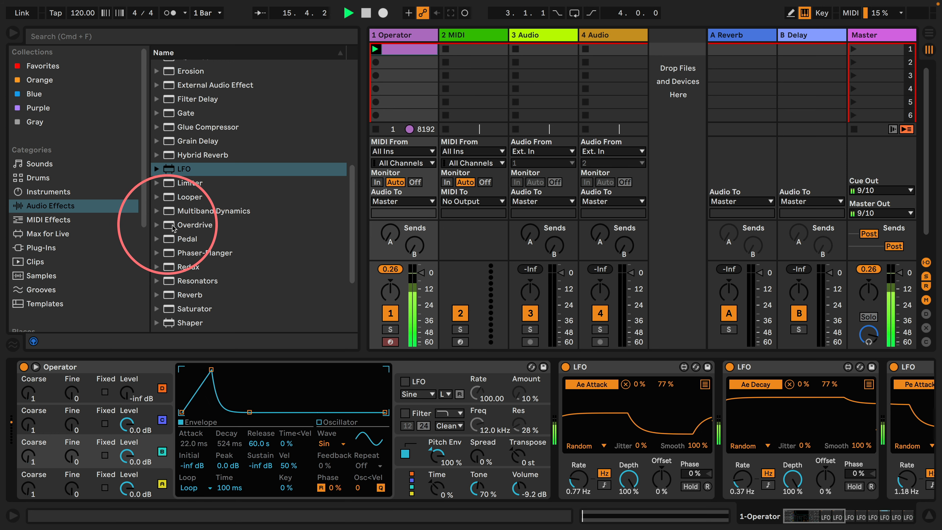
{"action": "left_click_drag", "start_coordinate": [174, 228], "coordinate": [559, 404]}
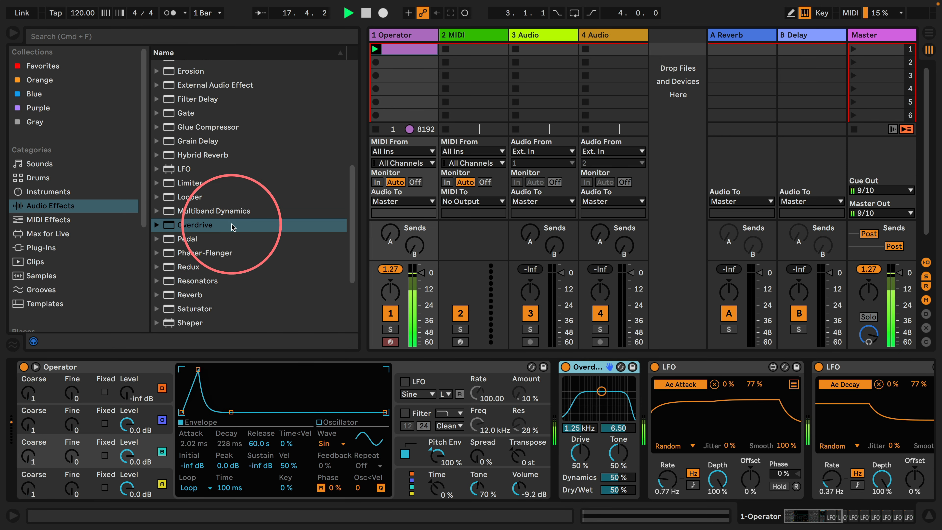
{"action": "left_click_drag", "start_coordinate": [169, 183], "coordinate": [627, 386]}
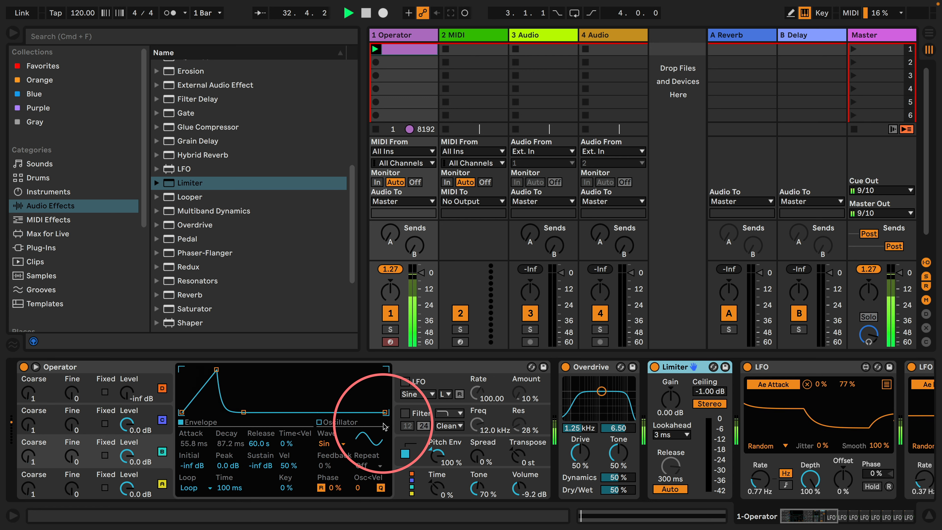
Set oscillator A's volume envelope loop Time to 0.20 ms and audition the patch
{"action": "mouse_move", "coordinate": [222, 488]}
{"action": "left_mouse_down"}
{"action": "mouse_move", "coordinate": [225, 501]}
{"action": "mouse_move", "coordinate": [226, 464]}
{"action": "mouse_move", "coordinate": [226, 501]}
{"action": "left_mouse_up"}
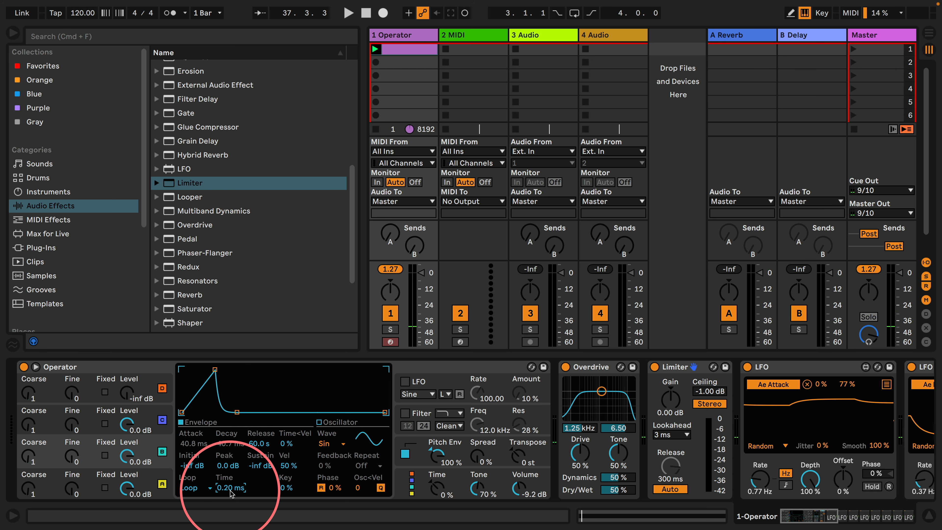
{"action": "left_click", "coordinate": [12, 515]}
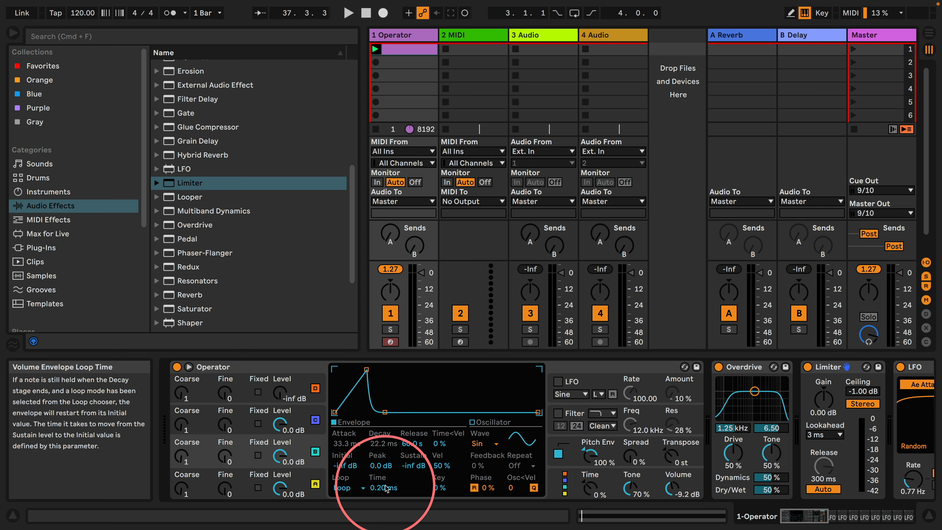
{"action": "left_click", "coordinate": [14, 517]}
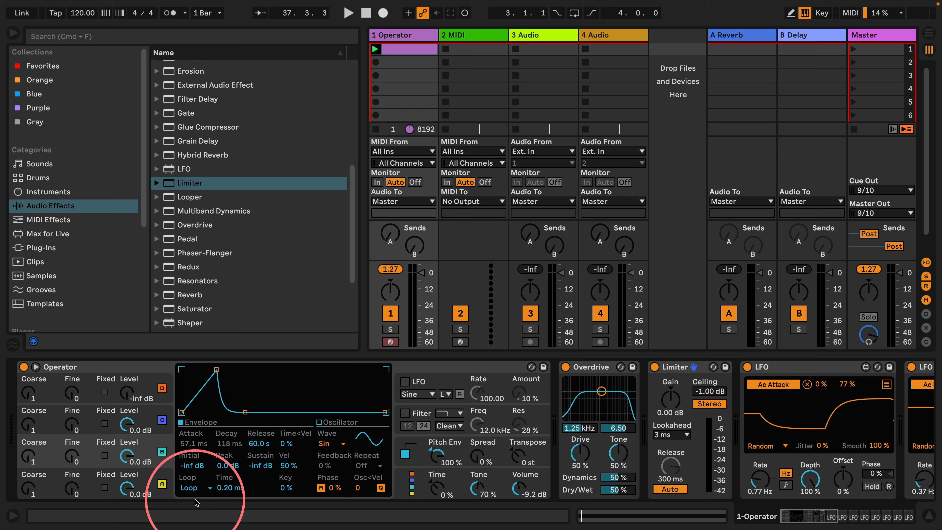
{"action": "key", "text": "space"}
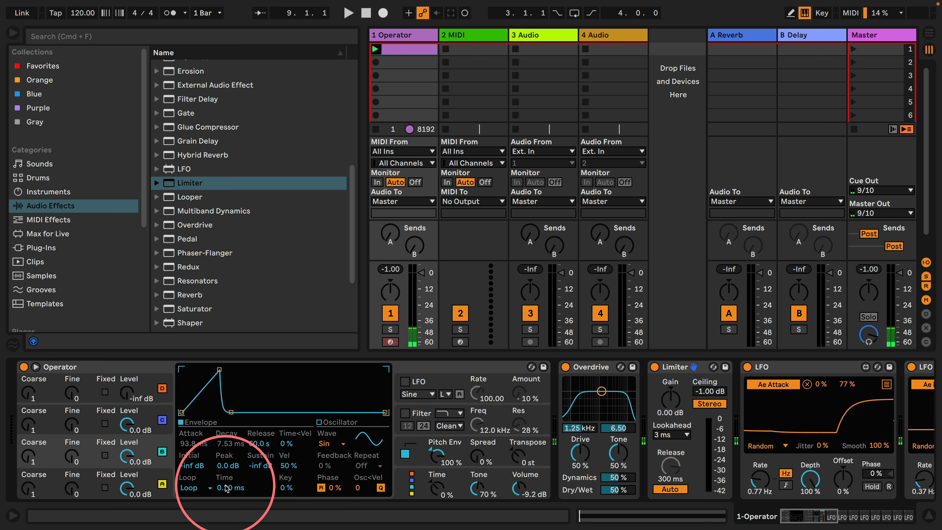
{"action": "key", "text": "space"}
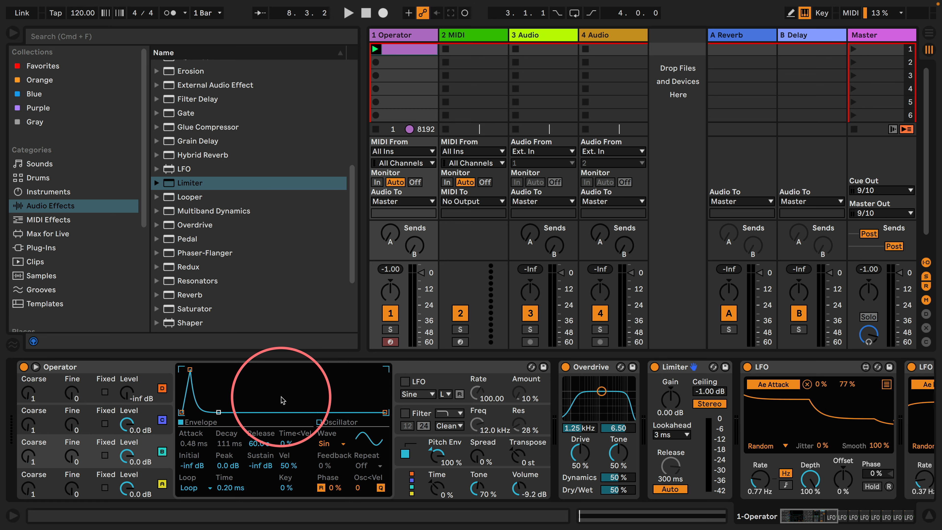
{"action": "key", "text": "space"}
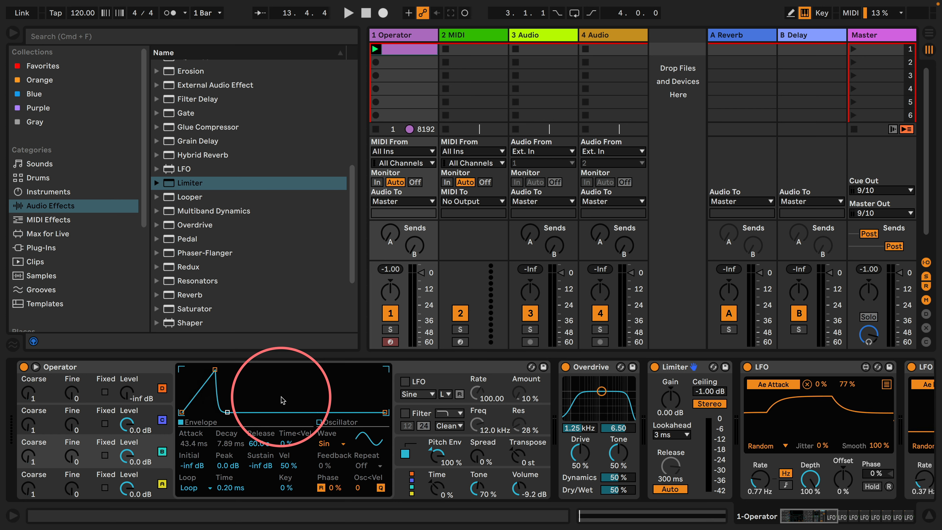
Turn off the 1 Operator track and stop its playing clip
{"action": "scroll", "coordinate": [196, 231], "scroll_direction": "up", "scroll_amount": 10}
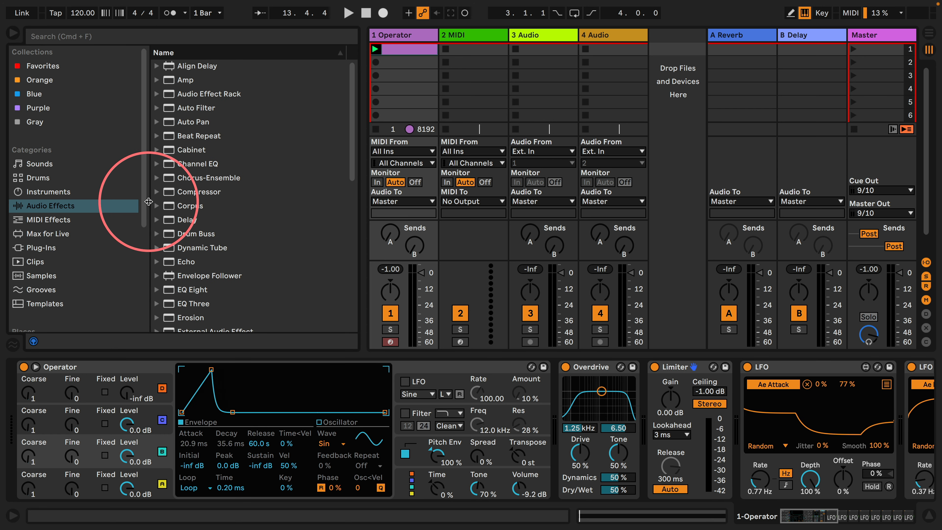
{"action": "left_click", "coordinate": [390, 312]}
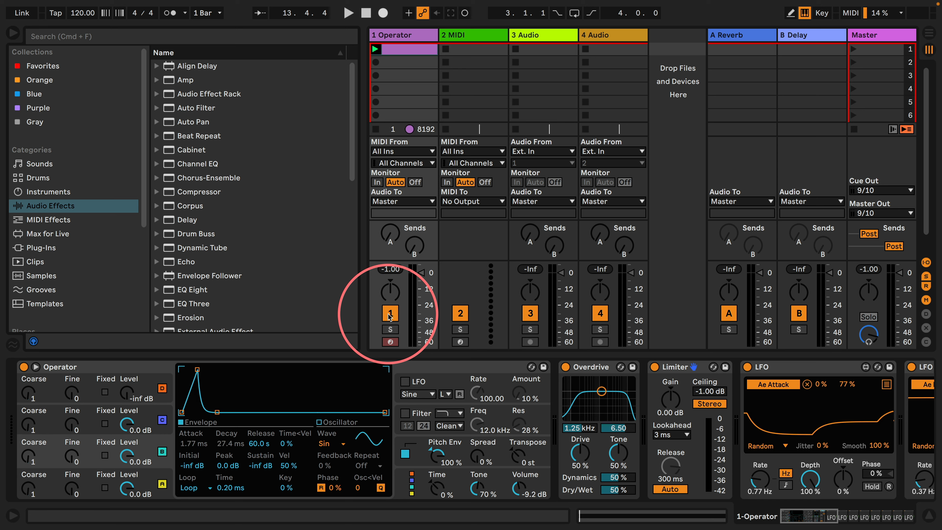
{"action": "left_click", "coordinate": [377, 130]}
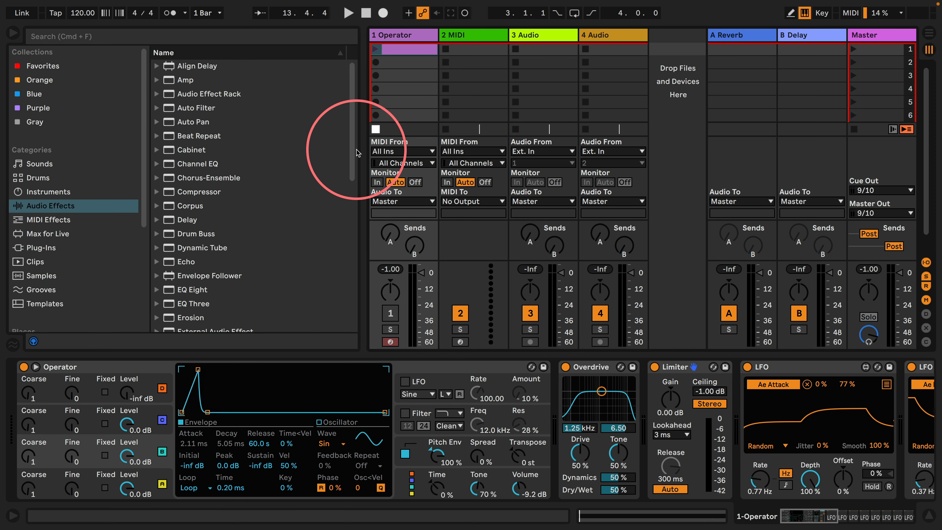
Load a Drum Rack with an Operator on pad C1 onto the 2 MIDI track, and set oscillator A's envelope Loop to Sync
{"action": "left_click", "coordinate": [30, 178]}
{"action": "left_click_drag", "start_coordinate": [163, 79], "coordinate": [474, 35]}
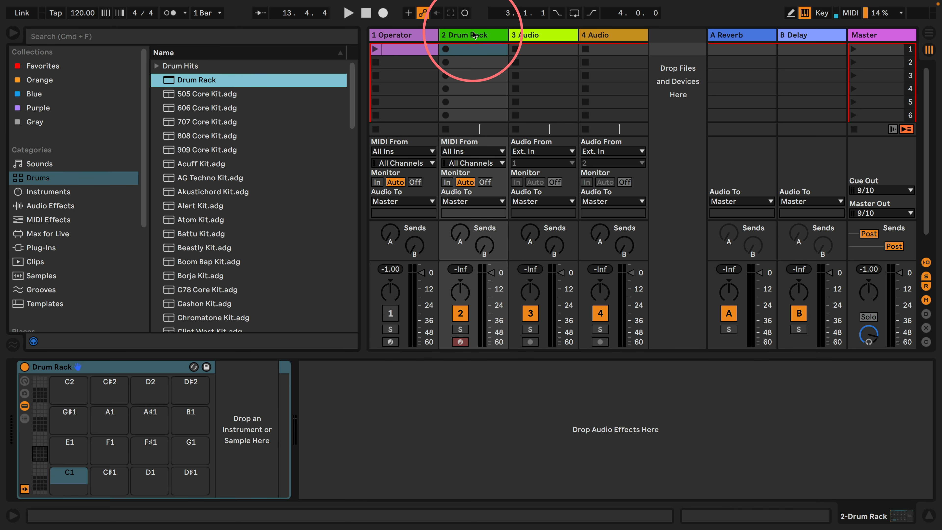
{"action": "left_click", "coordinate": [33, 193]}
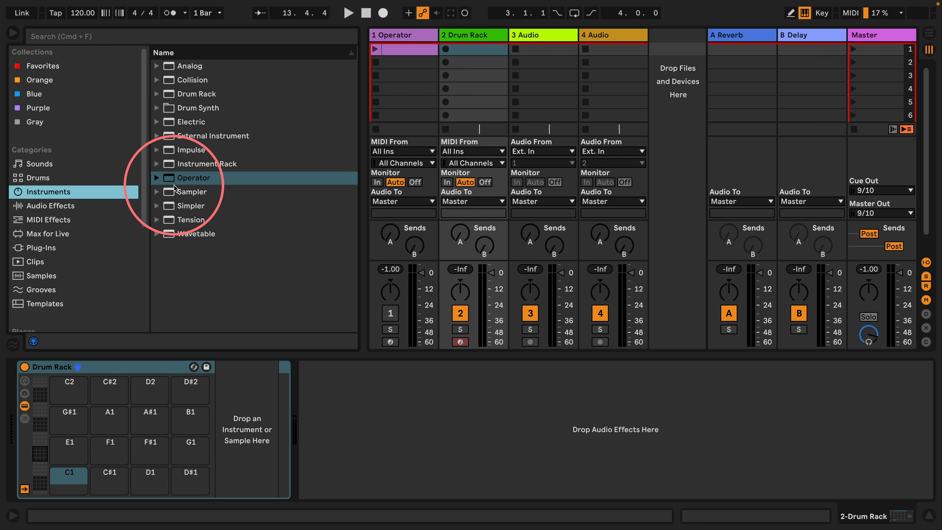
{"action": "left_click_drag", "start_coordinate": [191, 178], "coordinate": [66, 475]}
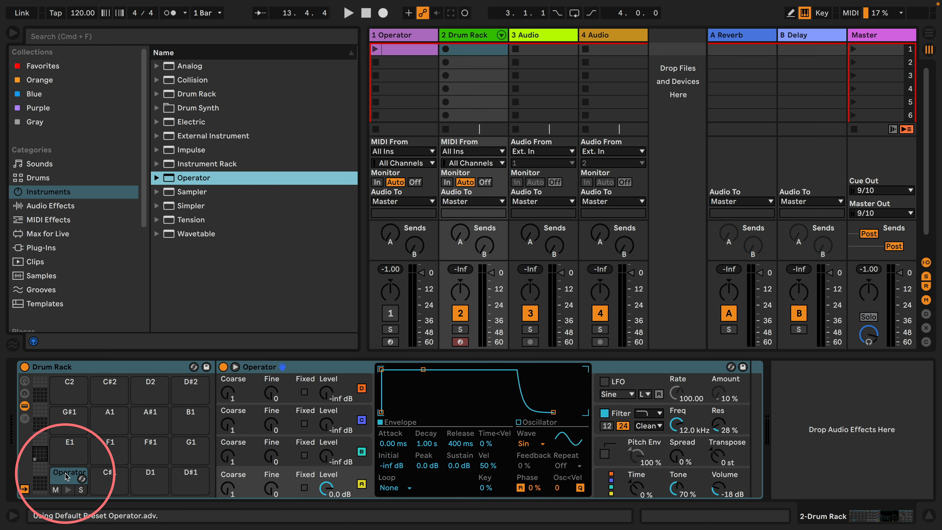
{"action": "left_click", "coordinate": [396, 488]}
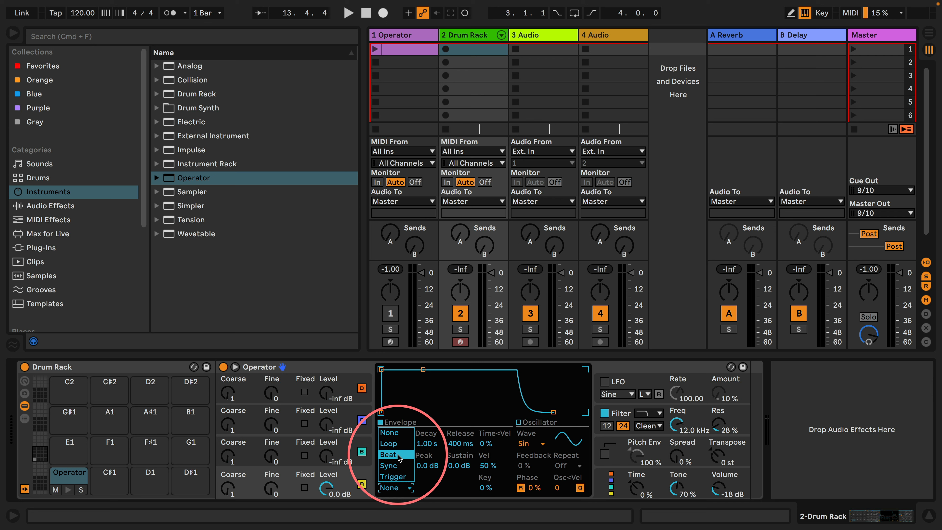
{"action": "left_click", "coordinate": [394, 469]}
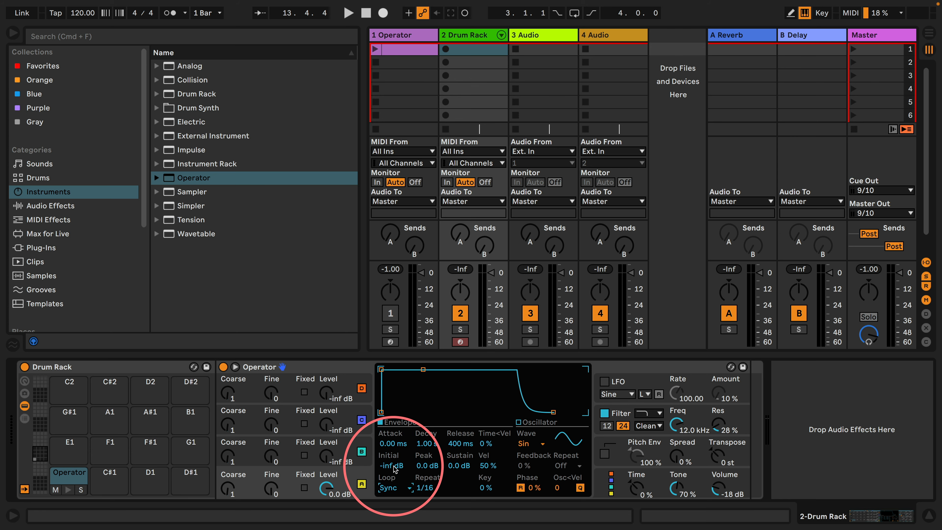
Create a one-bar clip on the Drum Rack track with sixteenth-length C1 notes on all four beats, and launch it
{"action": "double_click", "coordinate": [474, 49]}
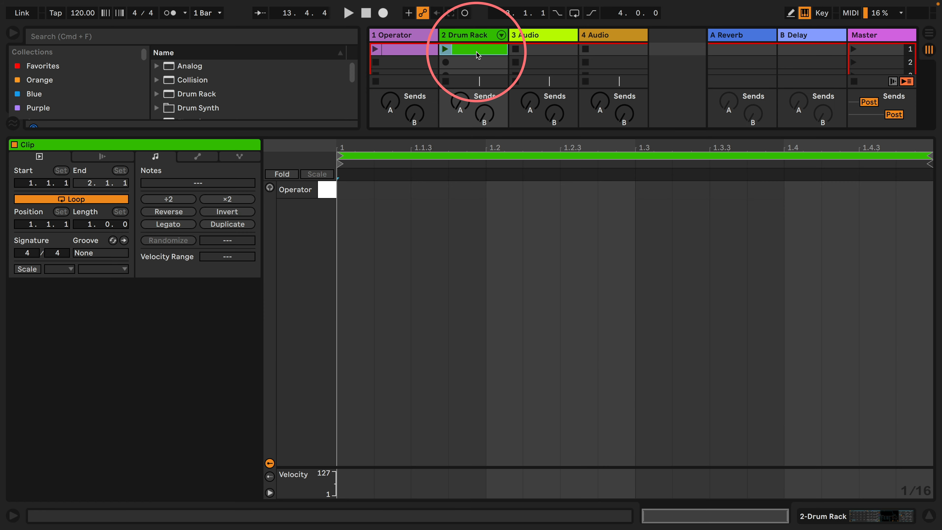
{"action": "double_click", "coordinate": [359, 192]}
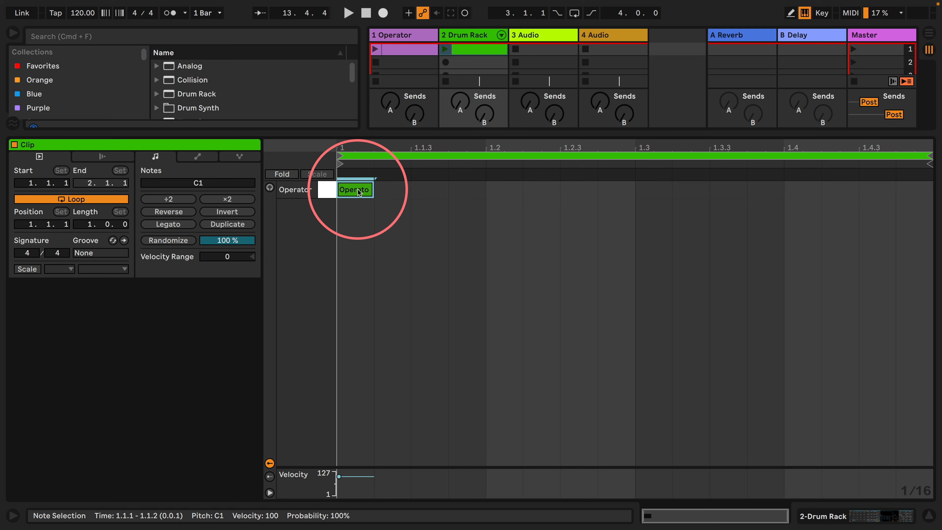
{"action": "double_click", "coordinate": [505, 191]}
{"action": "double_click", "coordinate": [649, 191]}
{"action": "double_click", "coordinate": [800, 190]}
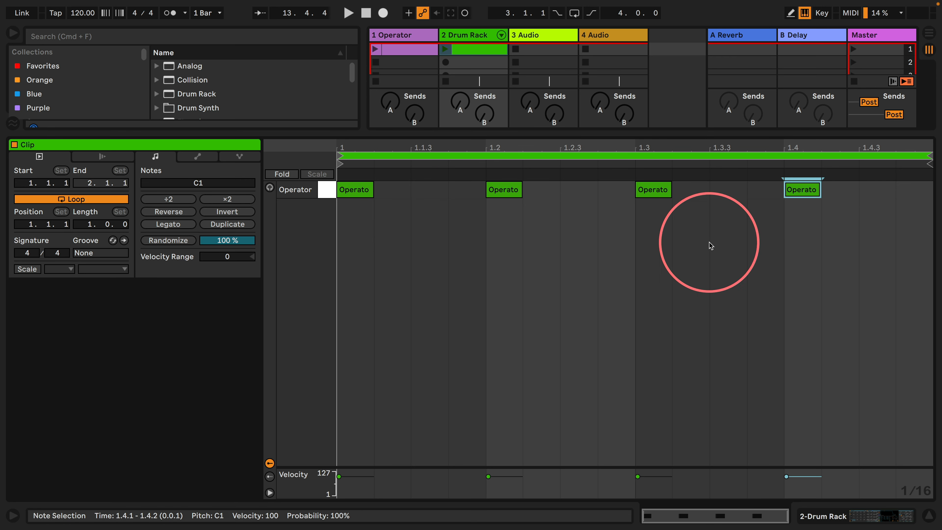
{"action": "left_click", "coordinate": [444, 49]}
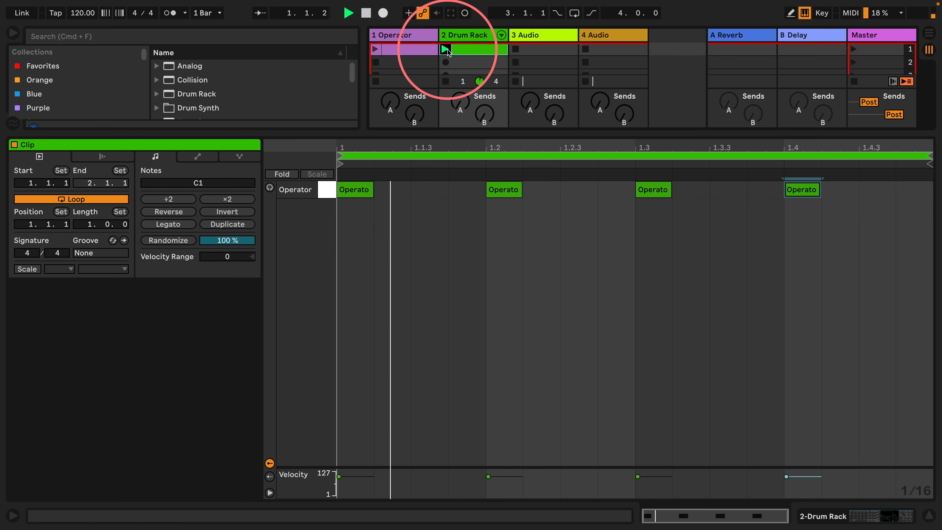
Set the drum Operator's oscillator A Coarse to 0.5 and enable its pitch envelope
{"action": "left_click", "coordinate": [820, 515]}
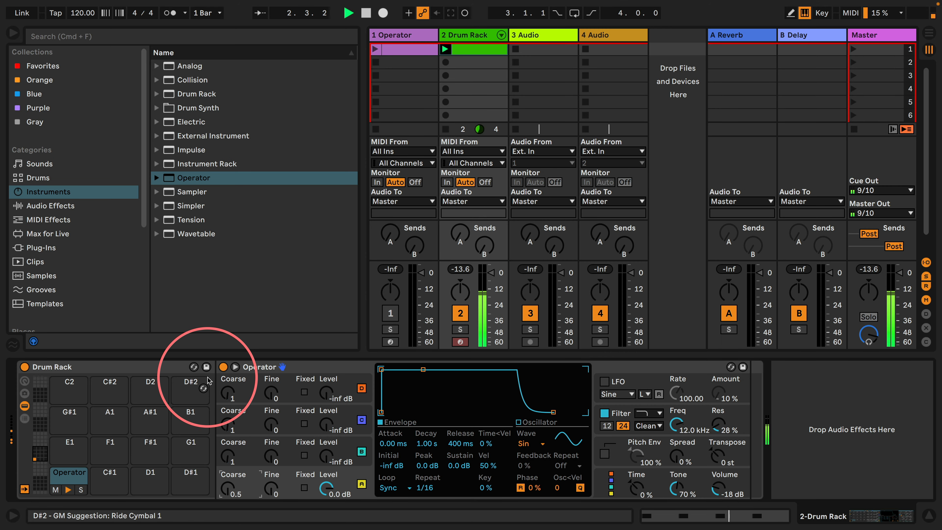
{"action": "left_click", "coordinate": [612, 450]}
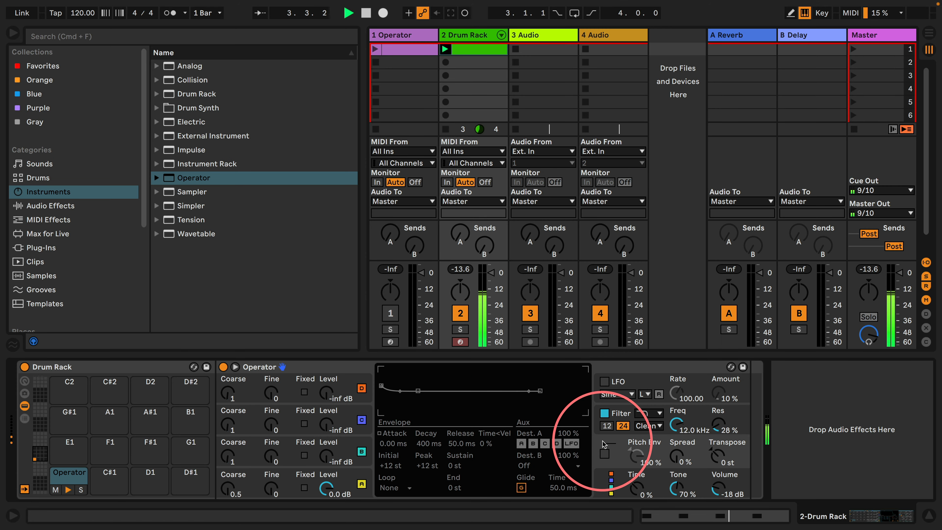
{"action": "left_click", "coordinate": [605, 453]}
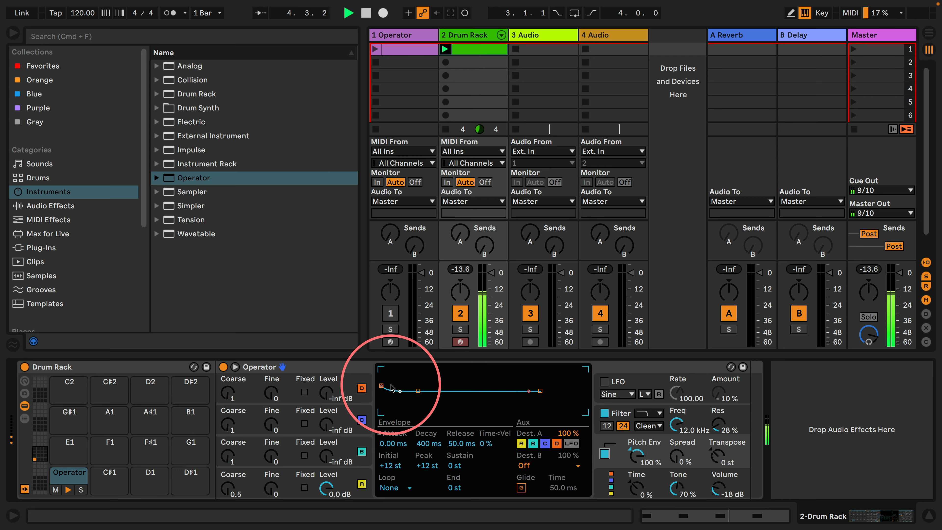
Set the pitch envelope's Peak to +48 st, Initial and Sustain to -48 st, and Decay to about 32 ms
{"action": "left_click_drag", "start_coordinate": [381, 386], "coordinate": [381, 369]}
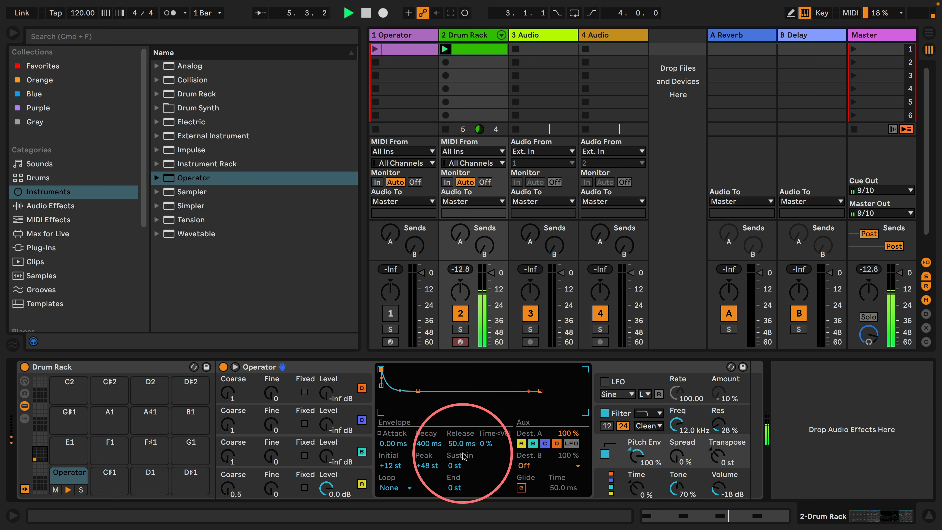
{"action": "left_click_drag", "start_coordinate": [421, 446], "coordinate": [458, 501]}
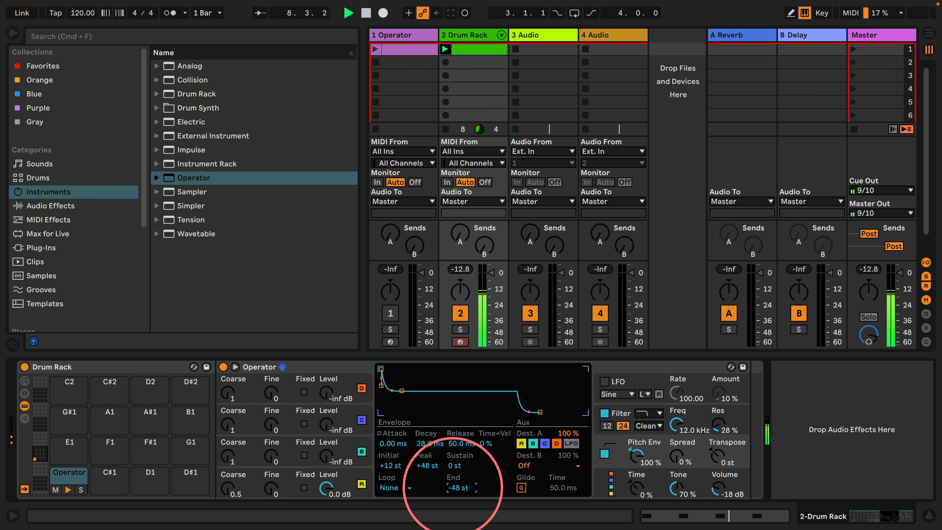
{"action": "key", "text": "Delete"}
{"action": "left_click", "coordinate": [391, 466]}
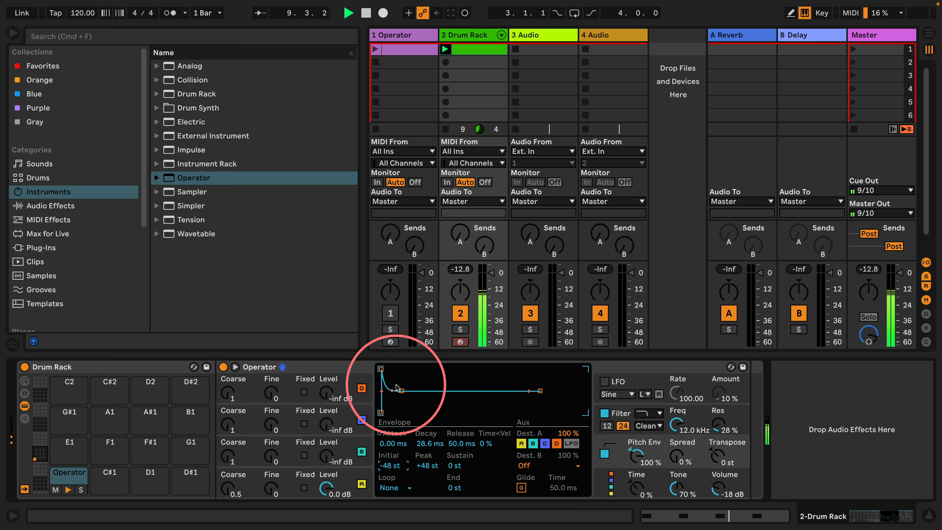
{"action": "left_click_drag", "start_coordinate": [402, 390], "coordinate": [403, 412]}
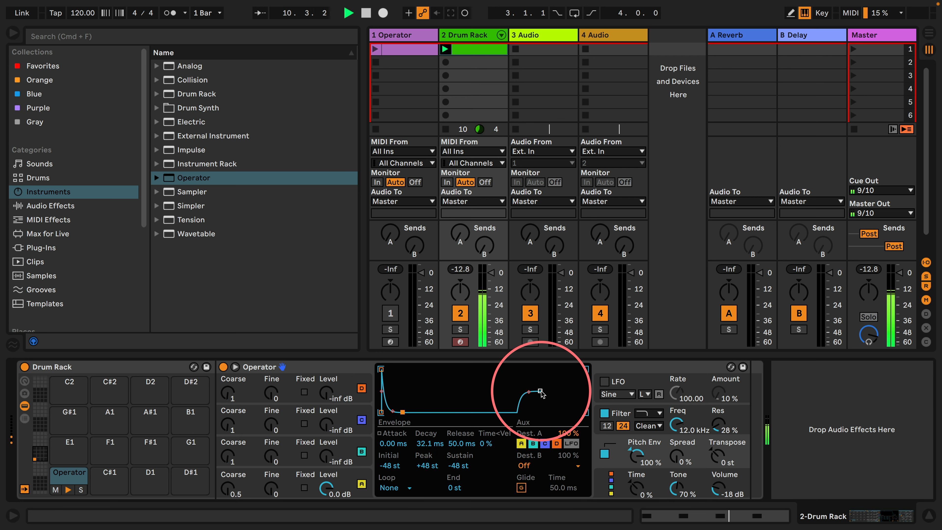
Set the pitch envelope's End to -48 st and Decay to 106 ms, looping in Beat mode with a 1/8 Repeat
{"action": "left_click_drag", "start_coordinate": [540, 391], "coordinate": [536, 412]}
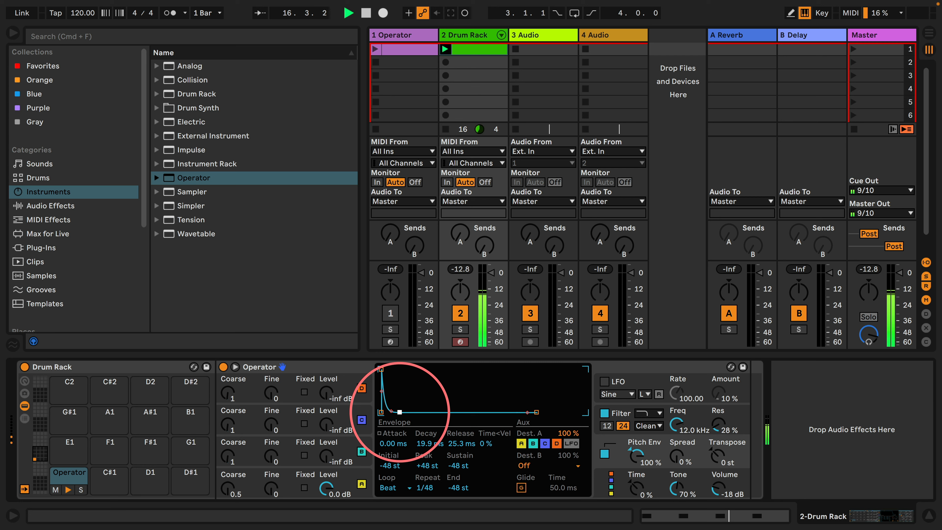
{"action": "left_click_drag", "start_coordinate": [420, 486], "coordinate": [428, 494]}
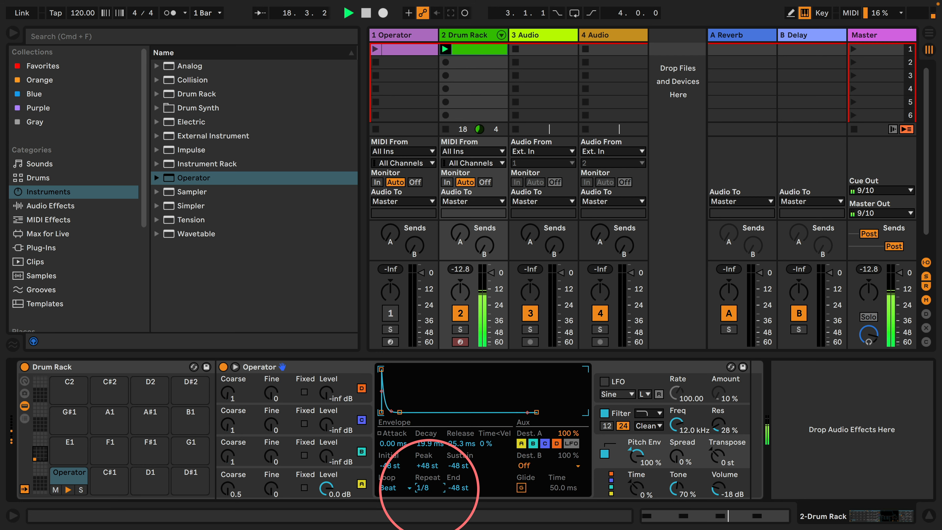
{"action": "left_click_drag", "start_coordinate": [400, 412], "coordinate": [407, 412]}
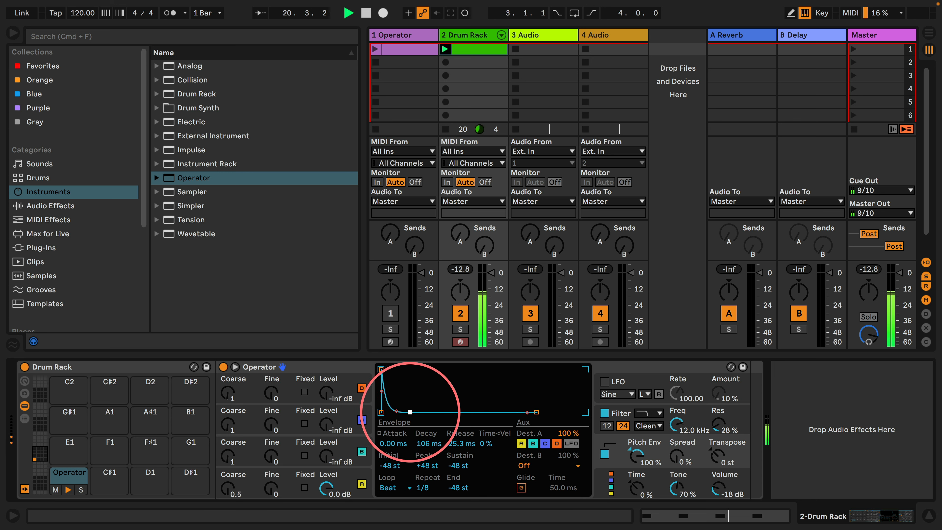
Set oscillator A's volume envelope to a 3.02 s Decay and -inf dB Sustain, and reduce the Pitch Env amount to 40 %
{"action": "left_click", "coordinate": [361, 475]}
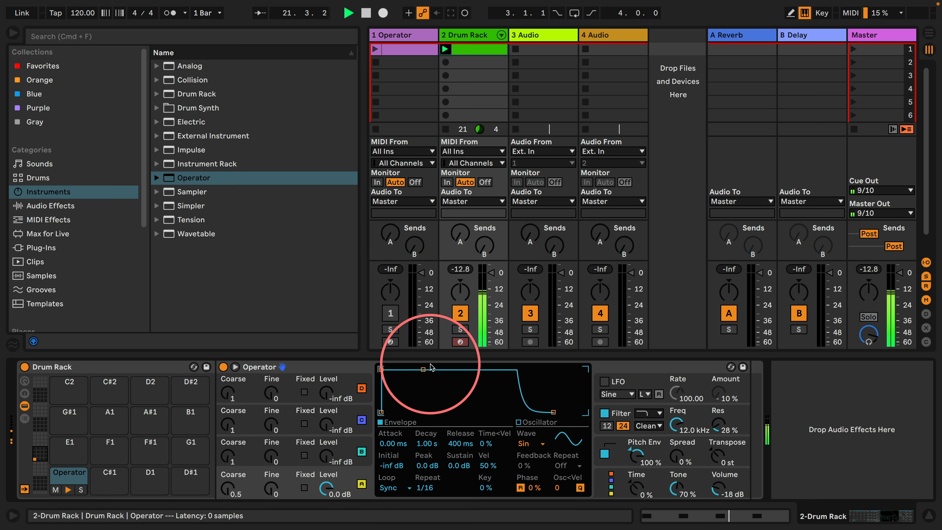
{"action": "left_click_drag", "start_coordinate": [418, 370], "coordinate": [431, 412]}
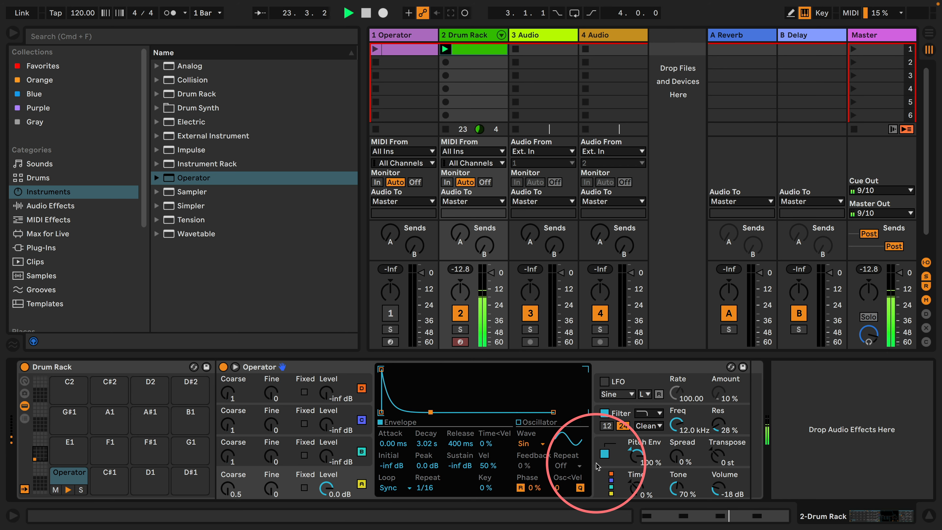
{"action": "left_click", "coordinate": [608, 452]}
{"action": "left_click_drag", "start_coordinate": [636, 455], "coordinate": [638, 466]}
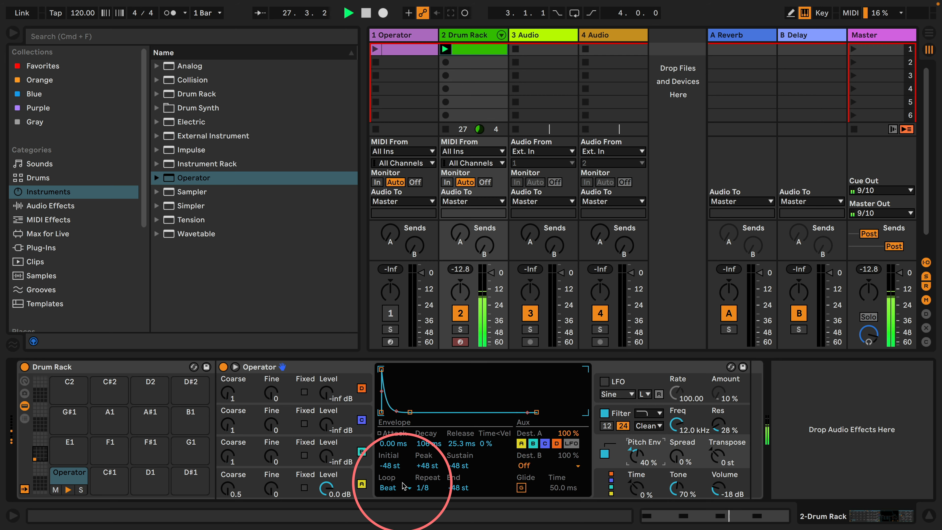
Move the clip's second, third and fourth notes to 1.2.3, 1.3.3 and 1.4.3, and play the clip
{"action": "double_click", "coordinate": [470, 48]}
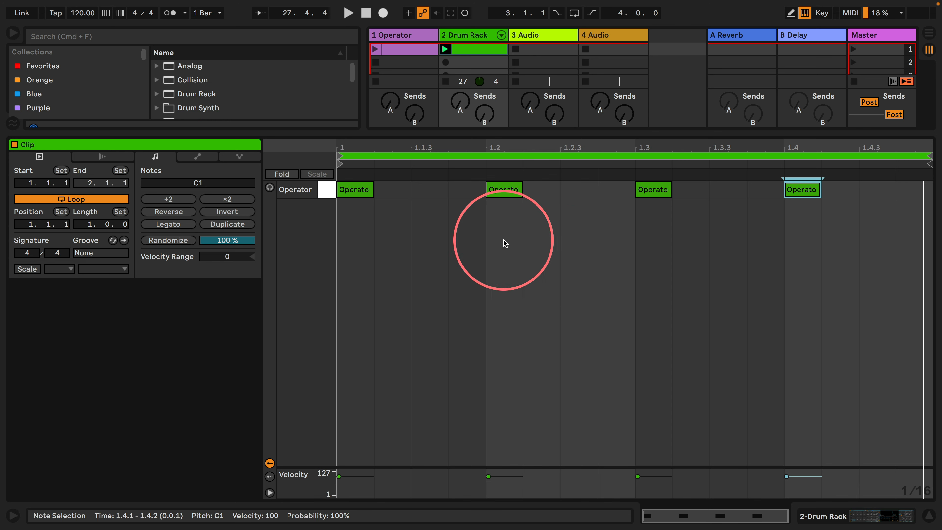
{"action": "left_click_drag", "start_coordinate": [504, 190], "coordinate": [579, 189]}
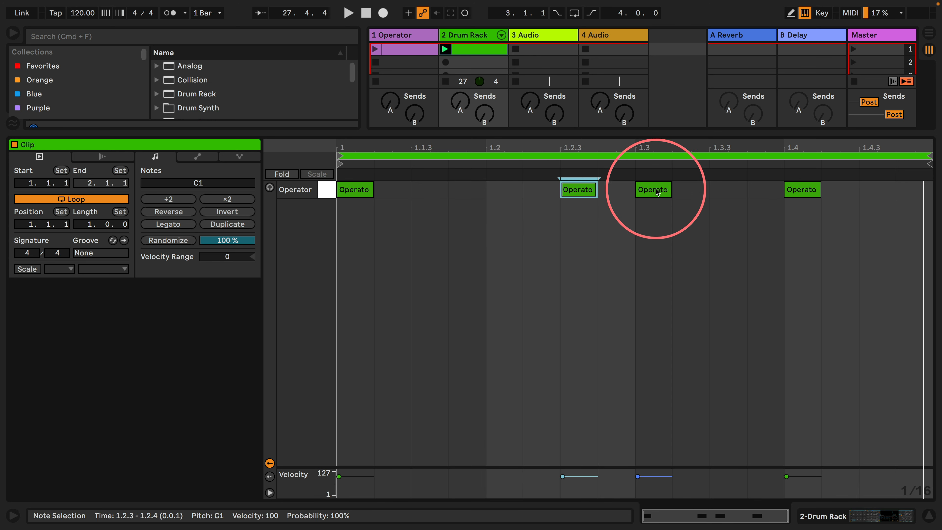
{"action": "left_click_drag", "start_coordinate": [657, 191], "coordinate": [723, 190]}
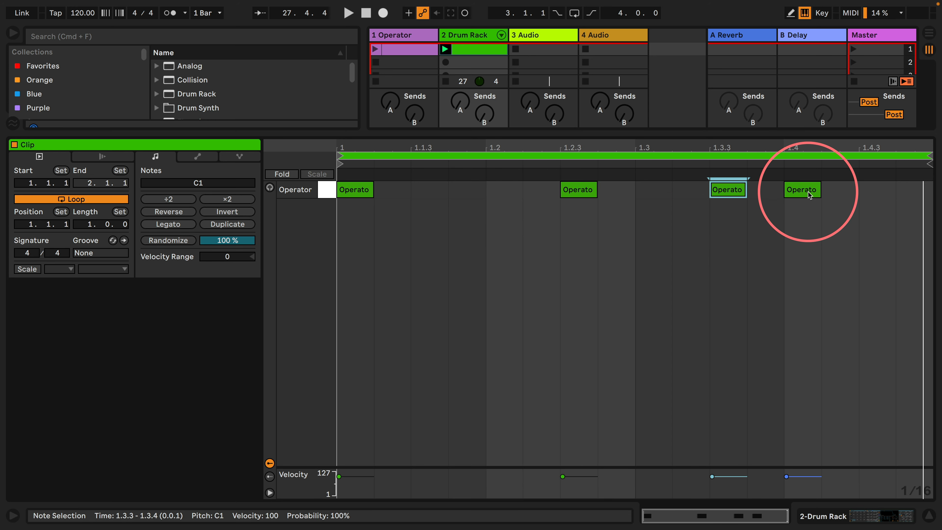
{"action": "left_click_drag", "start_coordinate": [809, 195], "coordinate": [884, 195]}
{"action": "key", "text": "space"}
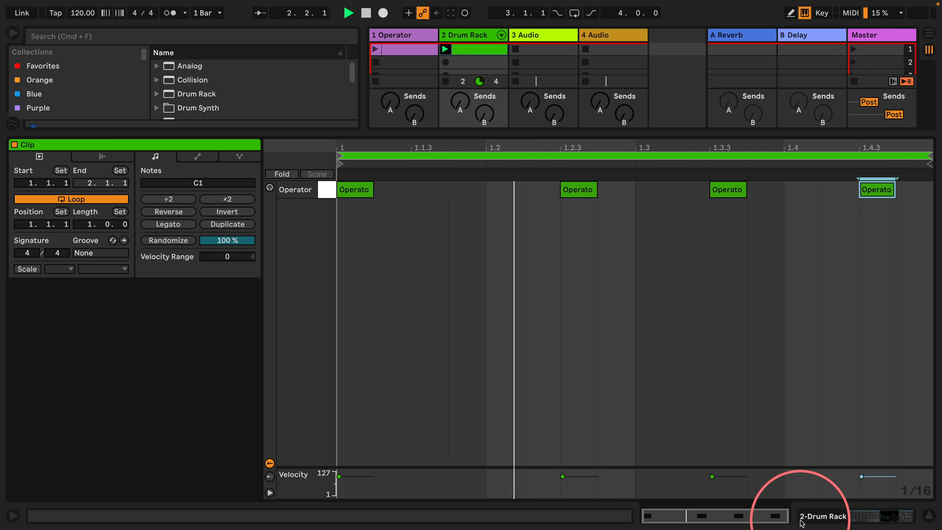
Set the song tempo to 140 BPM
{"action": "left_click", "coordinate": [85, 18]}
{"action": "type", "text": "04"}
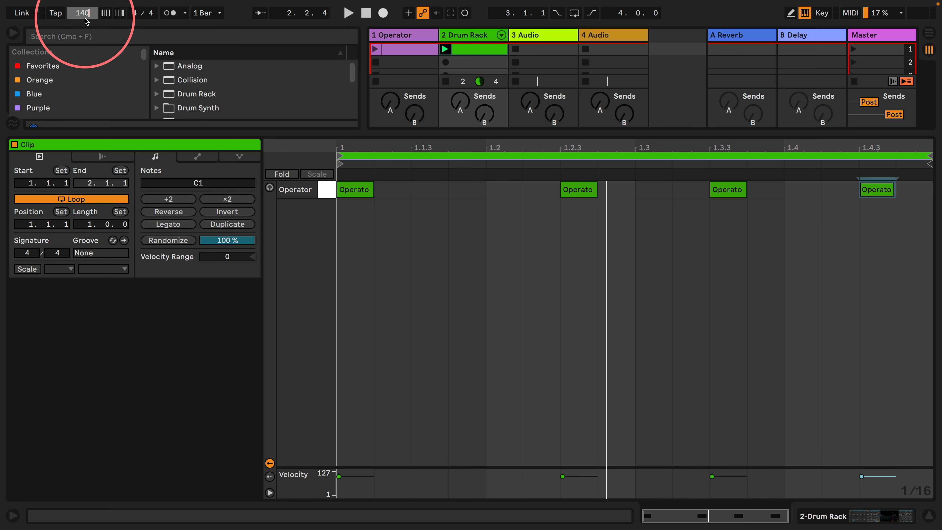
{"action": "type", "text": "0"}
{"action": "key", "text": "Return"}
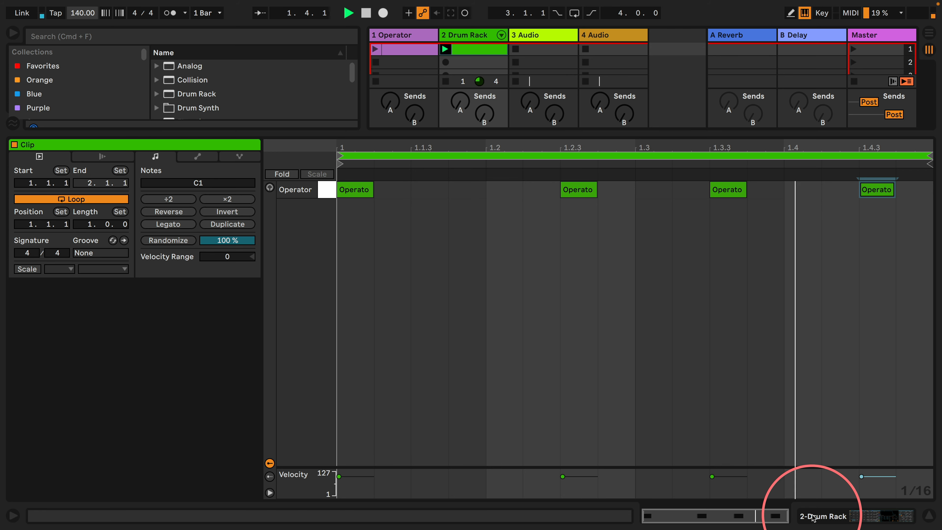
Limit the Drum Rack's Operator to 1 voice in its global settings
{"action": "left_click", "coordinate": [813, 516]}
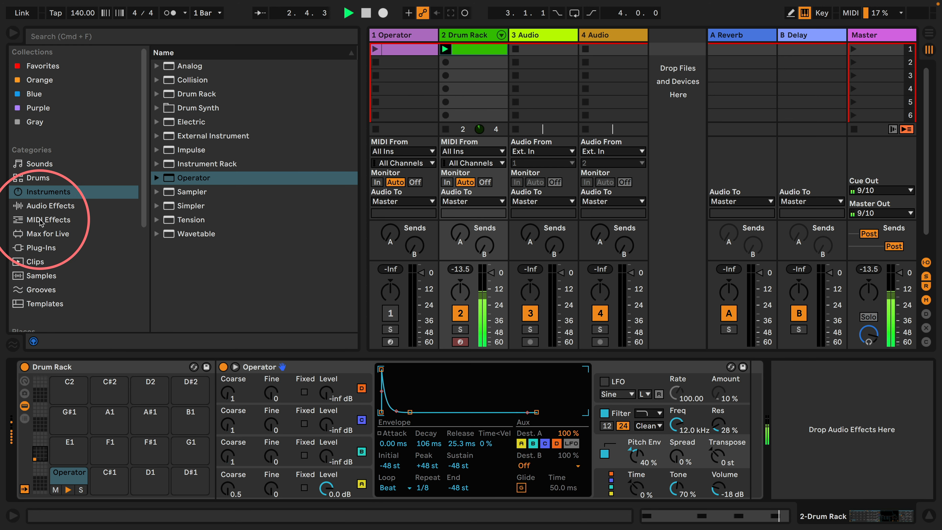
{"action": "left_click", "coordinate": [41, 205]}
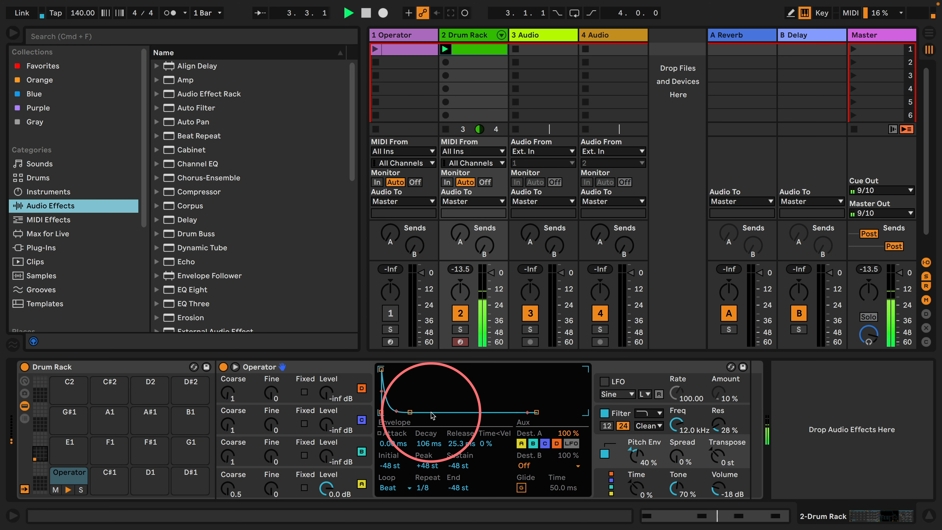
{"action": "left_click", "coordinate": [597, 480]}
{"action": "left_click", "coordinate": [387, 487]}
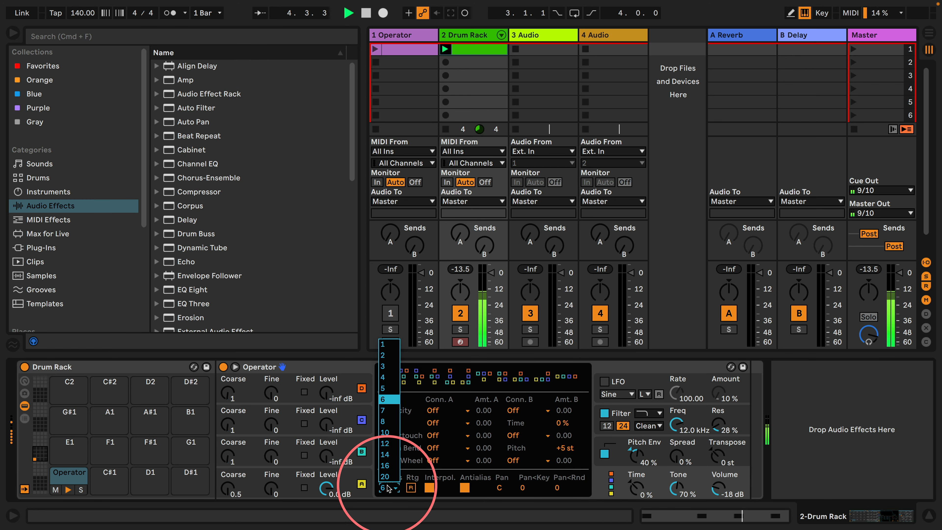
{"action": "left_click", "coordinate": [384, 345]}
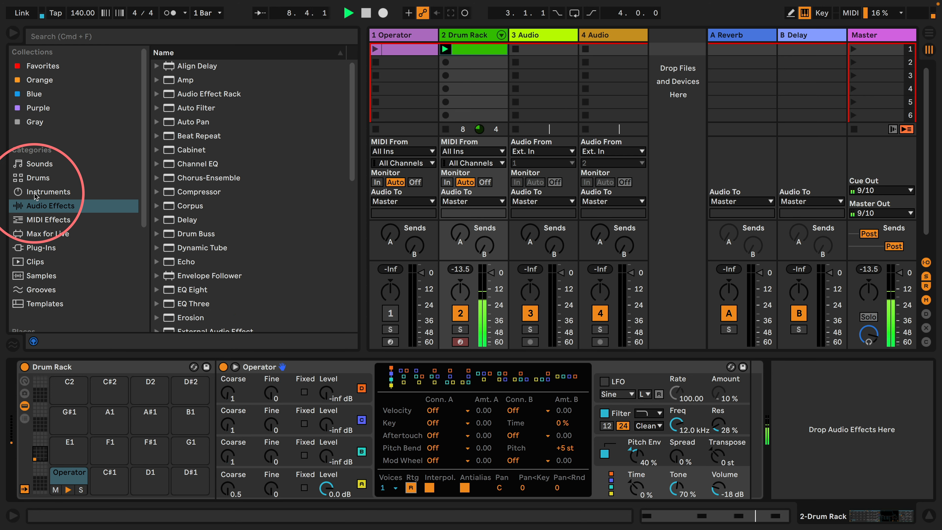
Insert a Note Length MIDI effect before Operator, triggered by Note On in Time mode, with a Length of 4.35 s
{"action": "left_click", "coordinate": [37, 219]}
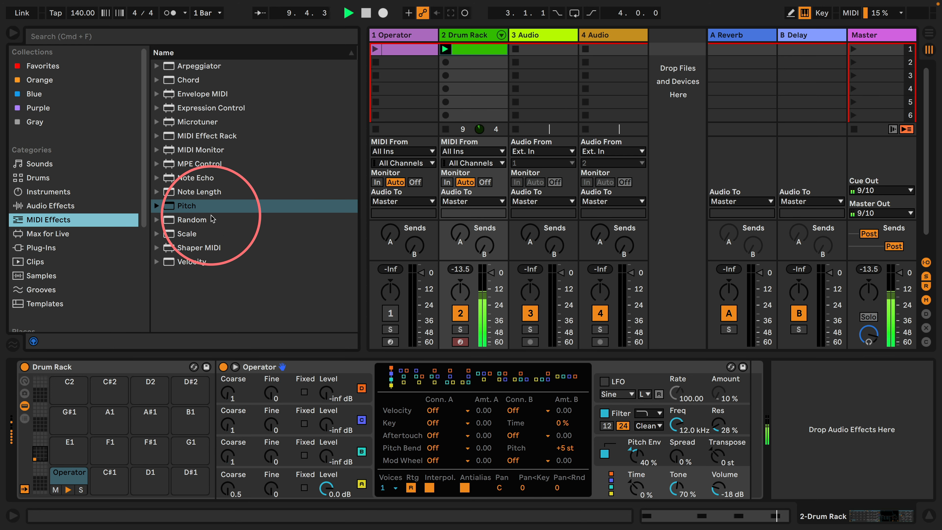
{"action": "left_click_drag", "start_coordinate": [193, 192], "coordinate": [238, 437]}
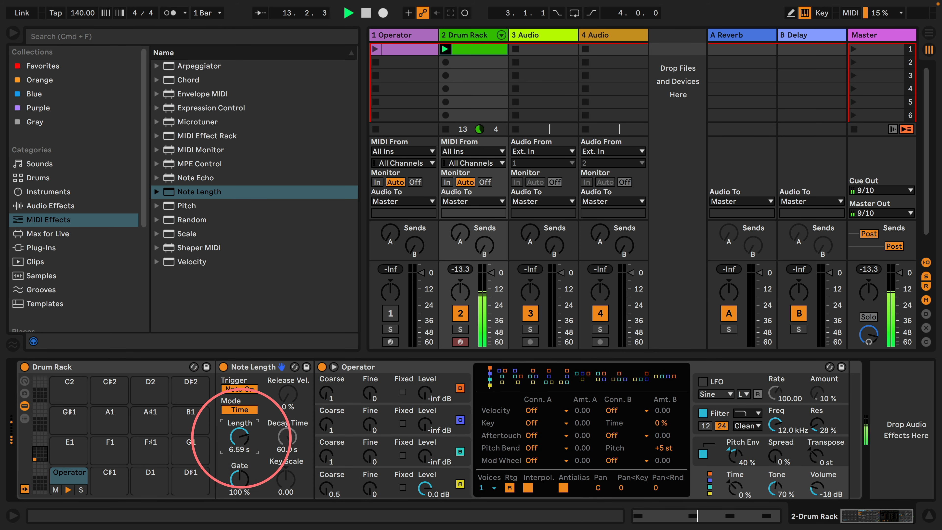
Set the Loop mode of oscillator A's volume envelope to None
{"action": "left_click", "coordinate": [437, 477]}
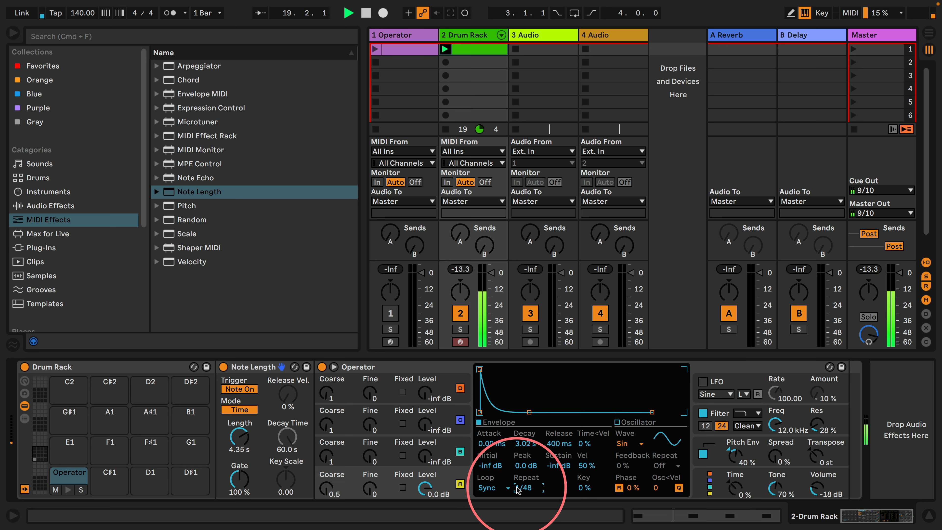
{"action": "left_click", "coordinate": [489, 491]}
{"action": "left_click", "coordinate": [488, 432]}
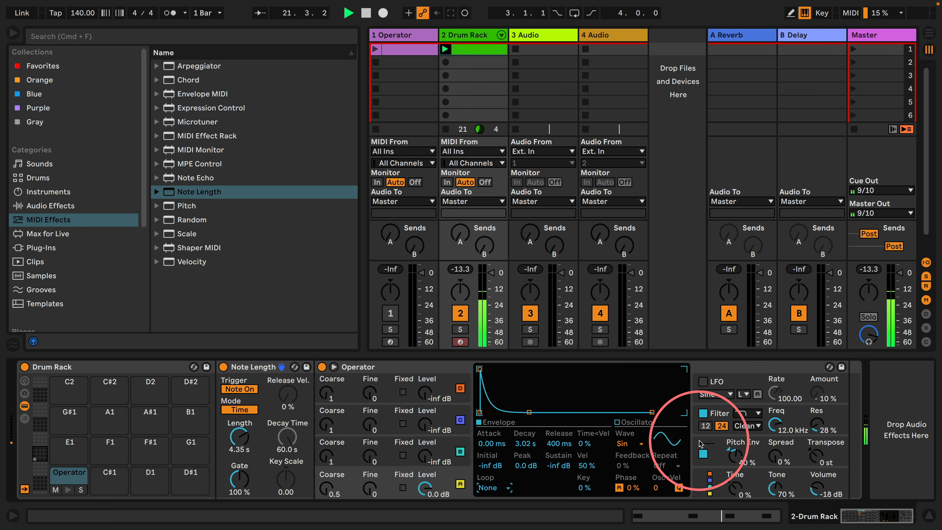
Show Operator's pitch envelope and insert an Expression Control between Note Length and Operator
{"action": "left_click", "coordinate": [703, 451]}
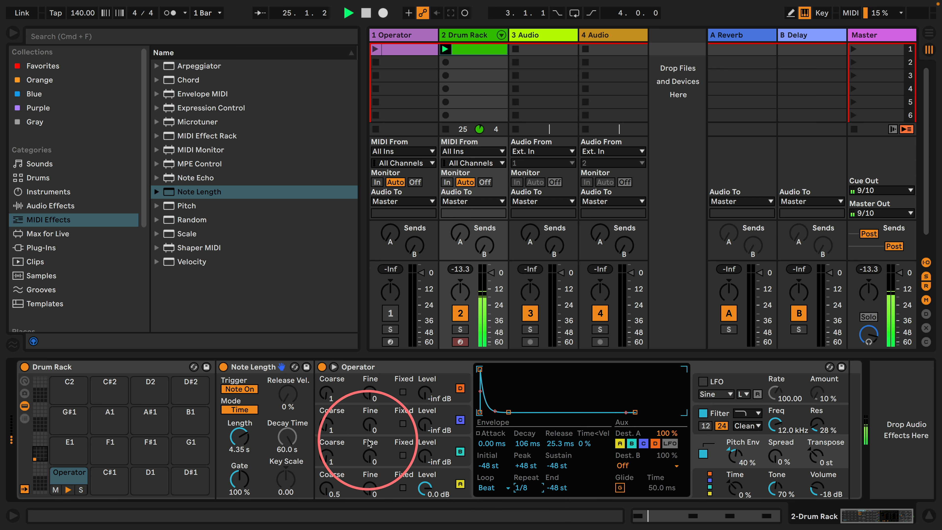
{"action": "left_click_drag", "start_coordinate": [170, 109], "coordinate": [274, 400]}
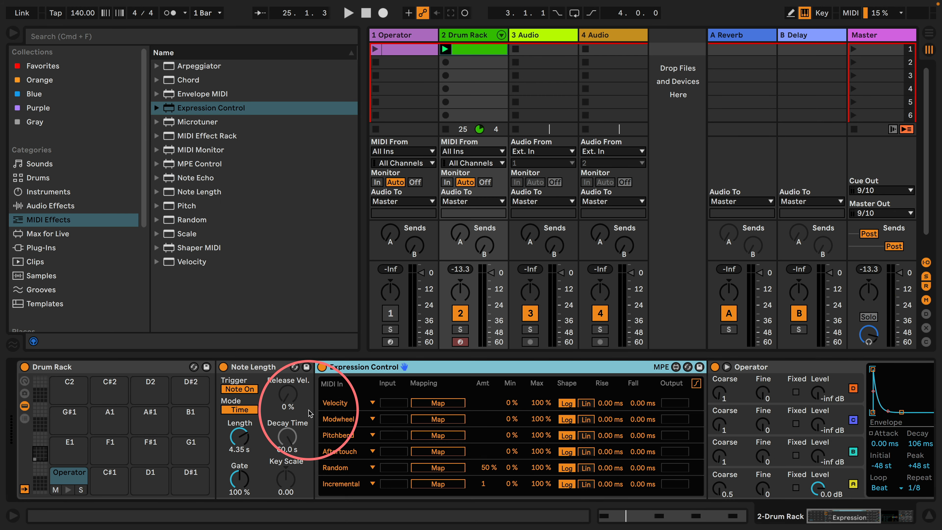
Set the pitch envelope's Loop mode to Sync and map Expression Control's Random source to its Repeat rate
{"action": "scroll", "coordinate": [739, 411], "scroll_direction": "right", "scroll_amount": 3}
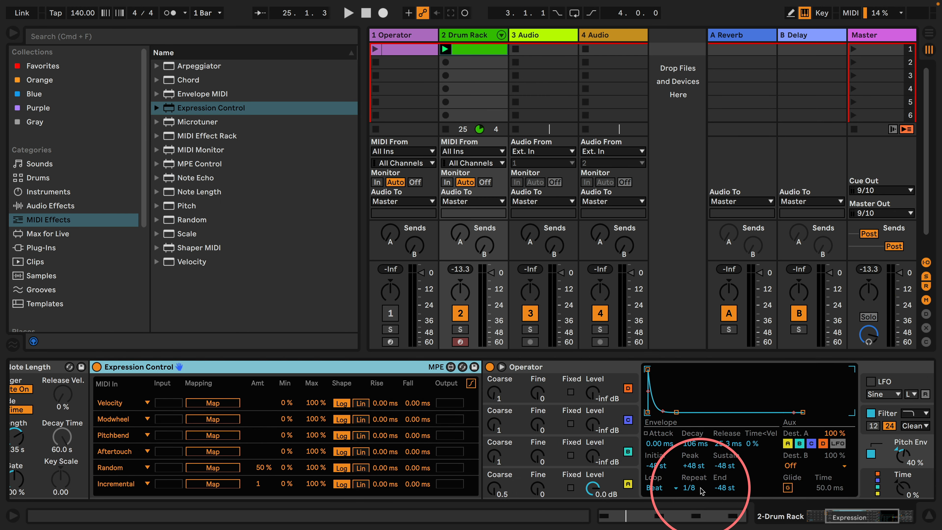
{"action": "left_click", "coordinate": [666, 488]}
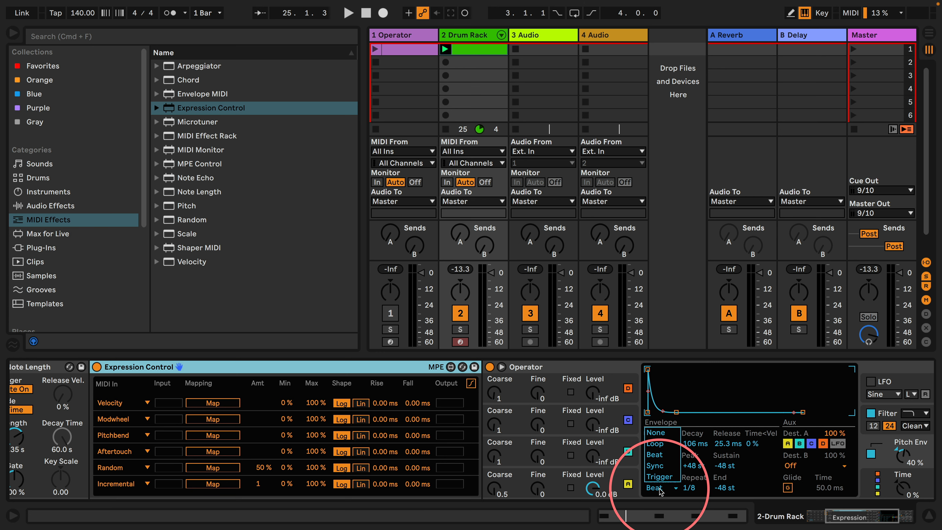
{"action": "left_click", "coordinate": [650, 505]}
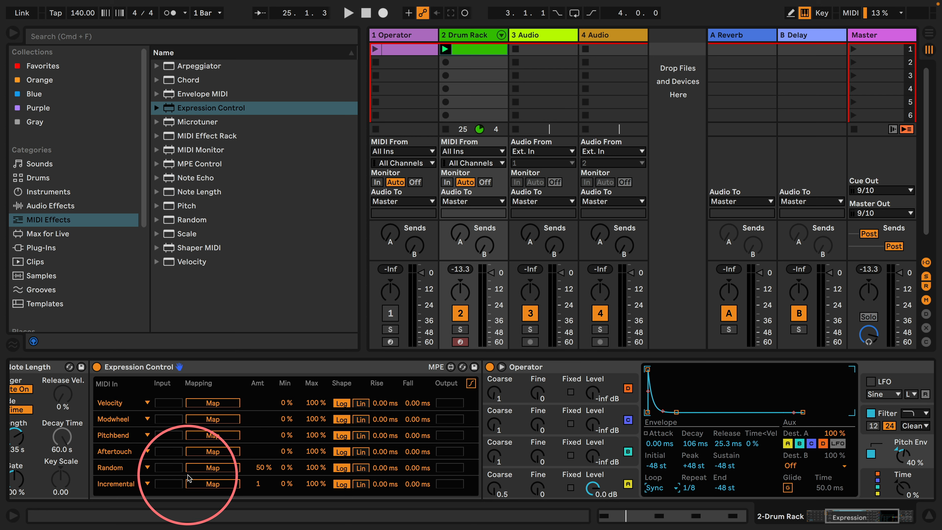
{"action": "left_click", "coordinate": [200, 468]}
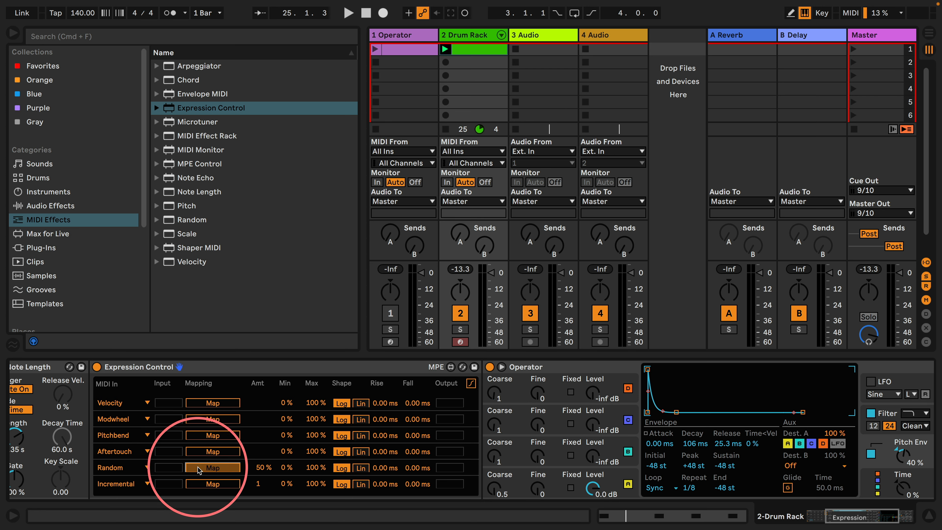
{"action": "left_click", "coordinate": [693, 488]}
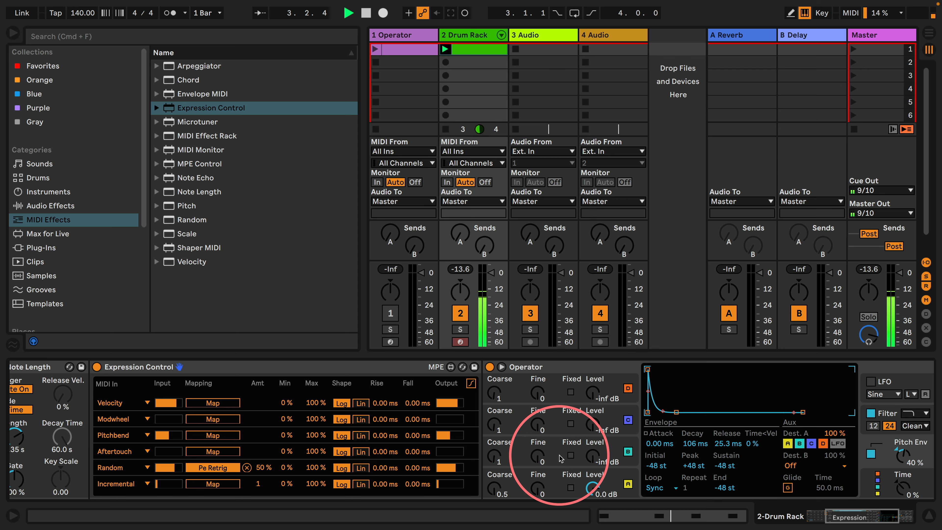
Try small adjustments to the Pitch Env amount and the pitch envelope's decay breakpoint
{"action": "scroll", "coordinate": [556, 405], "scroll_direction": "right", "scroll_amount": 5}
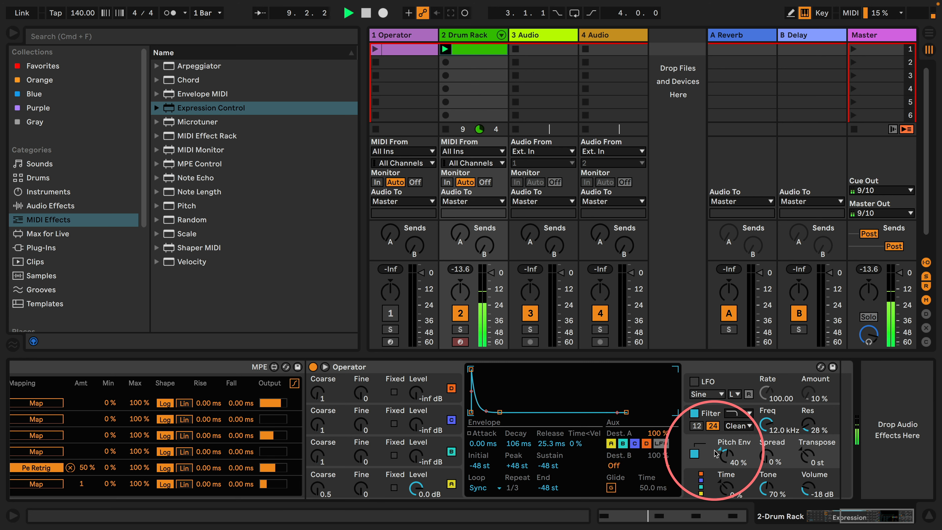
{"action": "left_click_drag", "start_coordinate": [726, 462], "coordinate": [726, 458]}
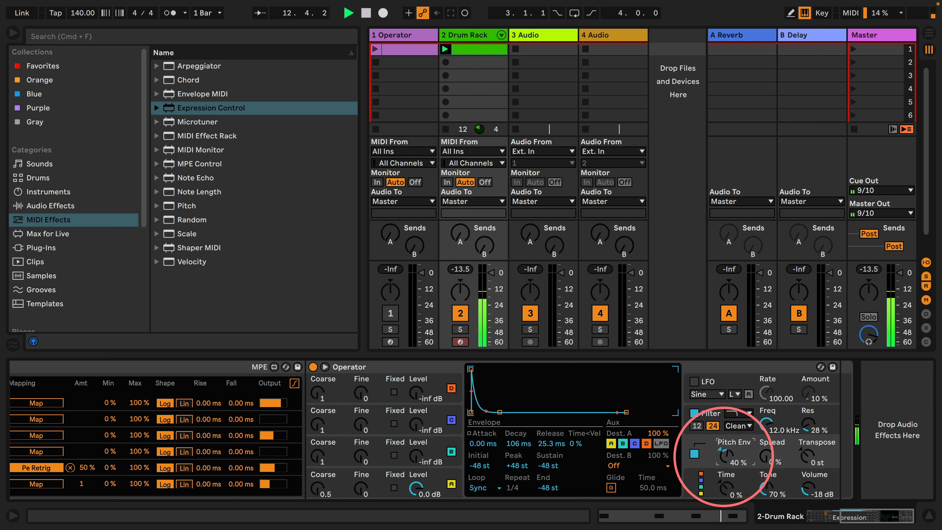
{"action": "mouse_move", "coordinate": [499, 412]}
{"action": "left_mouse_down"}
{"action": "mouse_move", "coordinate": [485, 412]}
{"action": "mouse_move", "coordinate": [507, 411]}
{"action": "mouse_move", "coordinate": [498, 412]}
{"action": "left_mouse_up"}
Change Expression Control's Incremental source to Random and map it to Operator's Pitch Env amount
{"action": "scroll", "coordinate": [452, 410], "scroll_direction": "left", "scroll_amount": 5}
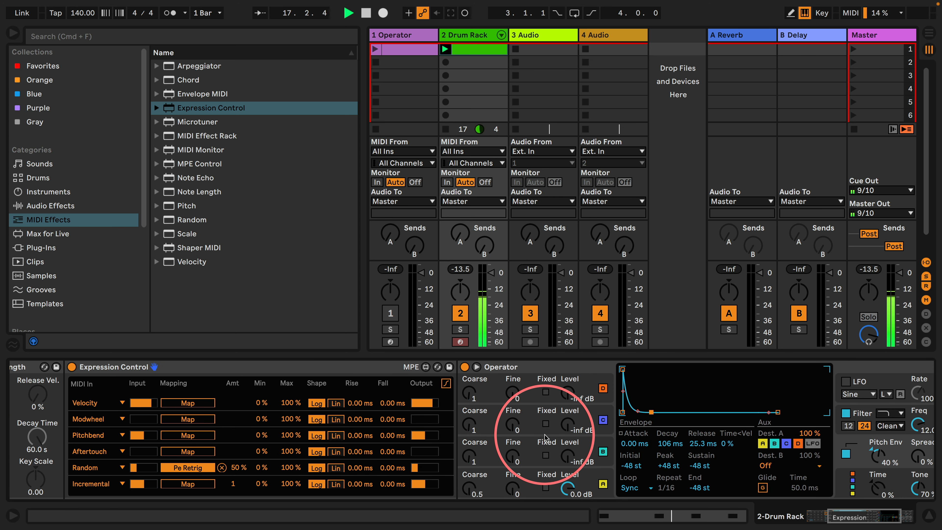
{"action": "left_click", "coordinate": [91, 484]}
{"action": "left_click", "coordinate": [95, 435]}
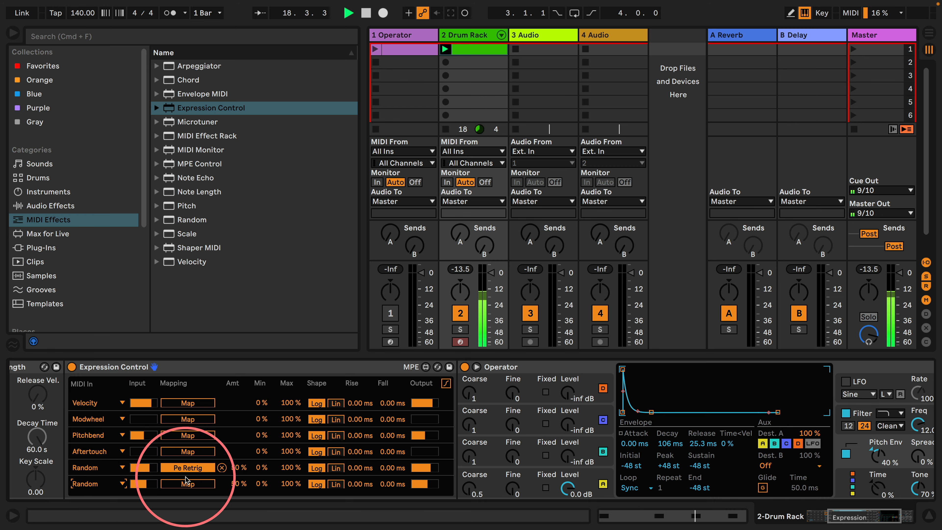
{"action": "scroll", "coordinate": [566, 413], "scroll_direction": "right", "scroll_amount": 5}
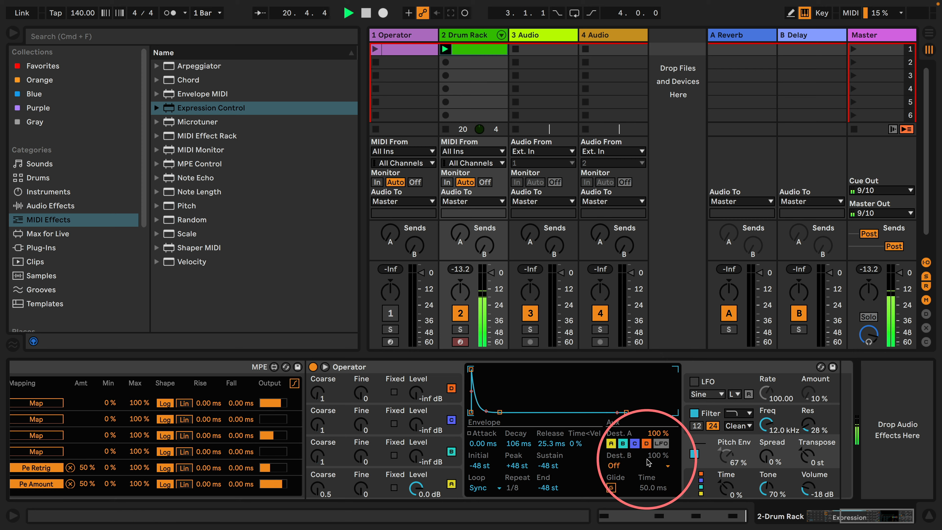
Set the Min of the Random mapping that controls the Pitch Env amount to 50 %
{"action": "scroll", "coordinate": [437, 442], "scroll_direction": "left", "scroll_amount": 5}
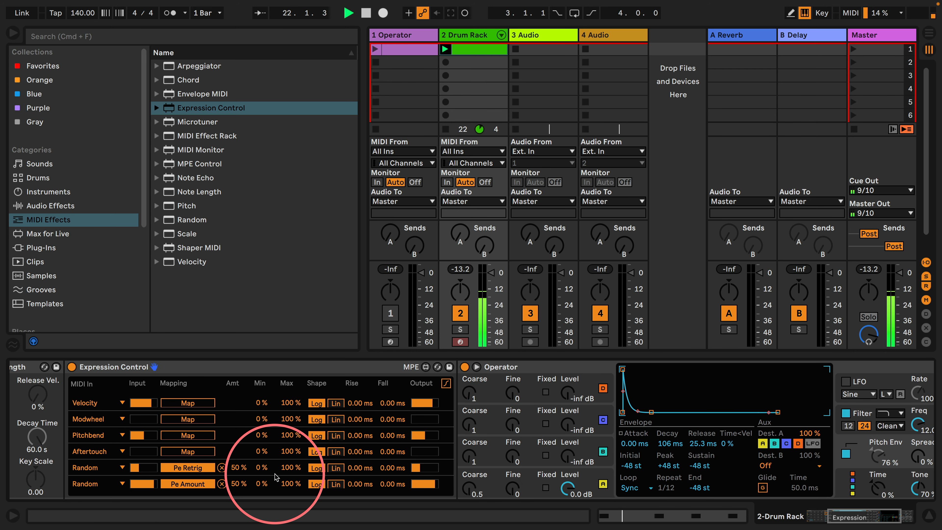
{"action": "left_click", "coordinate": [261, 484]}
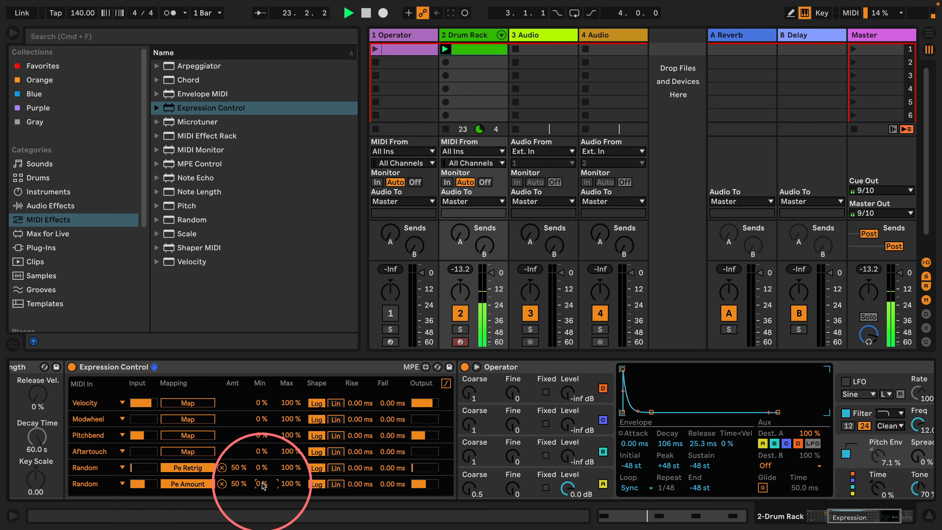
{"action": "type", "text": "50"}
{"action": "key", "text": "Return"}
{"action": "scroll", "coordinate": [366, 444], "scroll_direction": "right", "scroll_amount": 5}
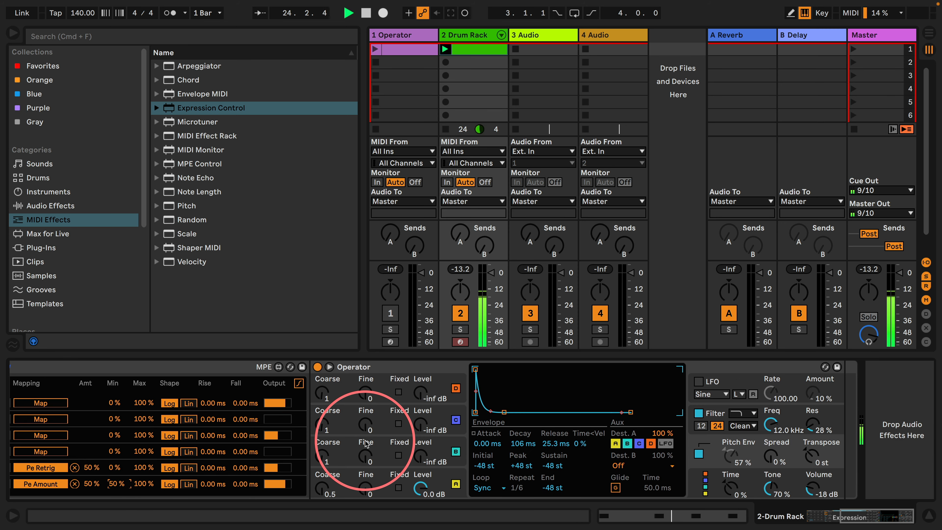
Set both Rise and Fall of the Pitch Env amount mapping to 50 ms
{"action": "scroll", "coordinate": [315, 472], "scroll_direction": "left", "scroll_amount": 5}
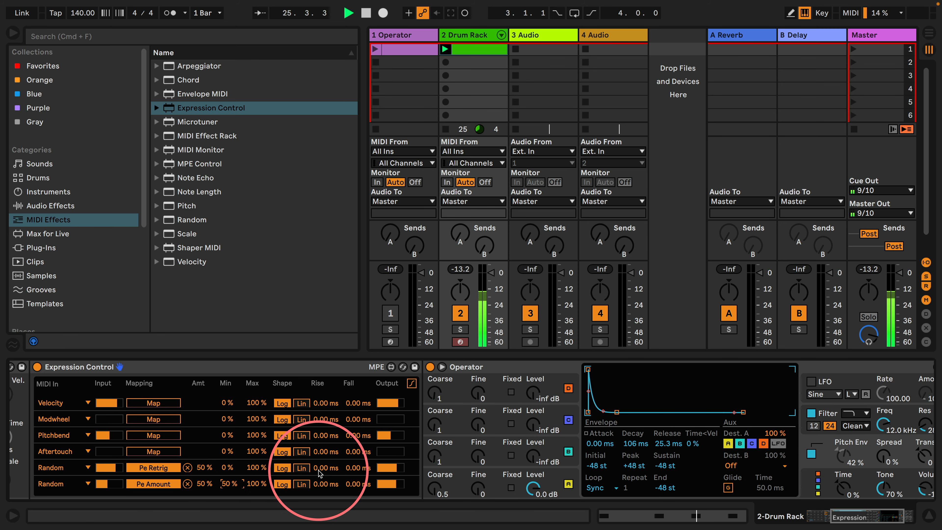
{"action": "mouse_move", "coordinate": [324, 487]}
{"action": "left_mouse_down"}
{"action": "mouse_move", "coordinate": [324, 451]}
{"action": "mouse_move", "coordinate": [321, 482]}
{"action": "left_mouse_up"}
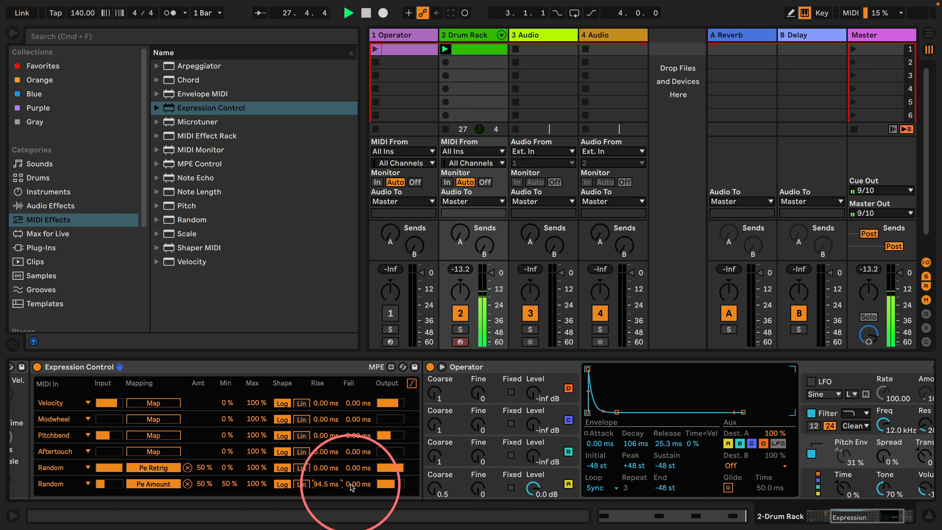
{"action": "type", "text": "50"}
{"action": "left_click", "coordinate": [322, 486]}
{"action": "type", "text": "50"}
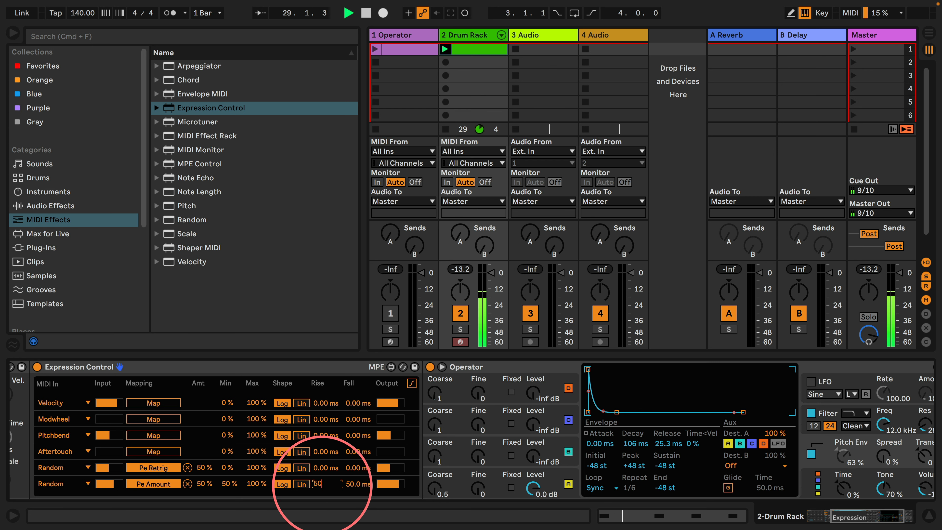
{"action": "left_click_drag", "start_coordinate": [843, 456], "coordinate": [844, 473]}
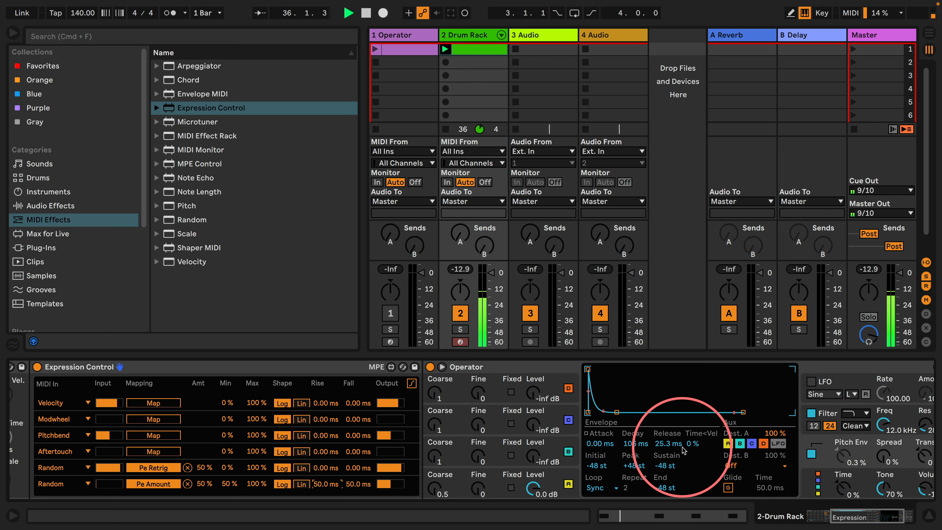
Duplicate the C1 Operator pad onto C#1 and add notes for the copy at 1.2 and 1.4 in the clip
{"action": "scroll", "coordinate": [653, 412], "scroll_direction": "left", "scroll_amount": 10}
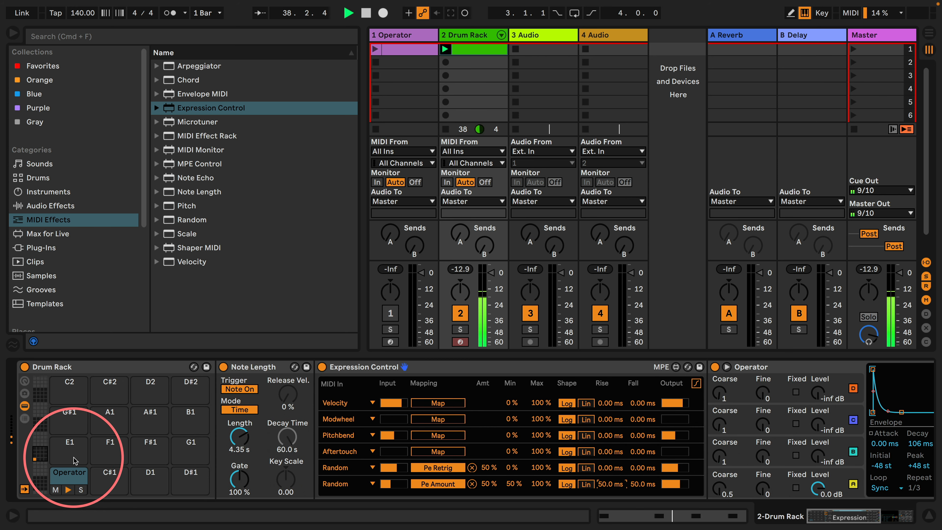
{"action": "left_click_drag", "start_coordinate": [65, 479], "coordinate": [109, 481]}
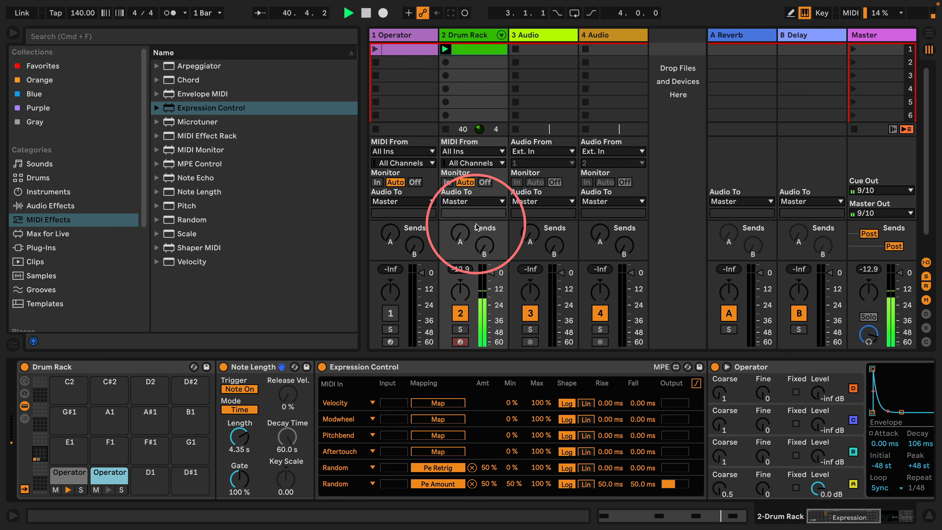
{"action": "left_click", "coordinate": [481, 50]}
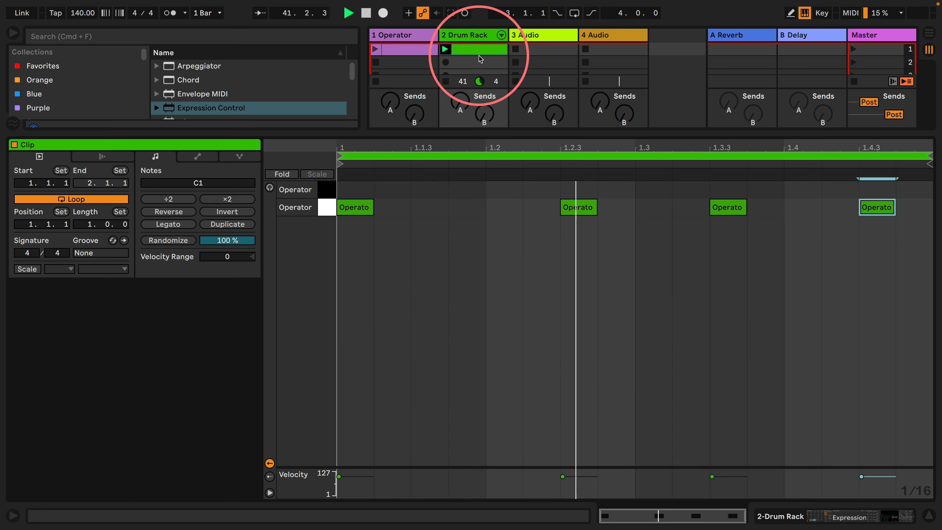
{"action": "double_click", "coordinate": [504, 190]}
{"action": "left_click", "coordinate": [801, 193]}
{"action": "double_click", "coordinate": [801, 189]}
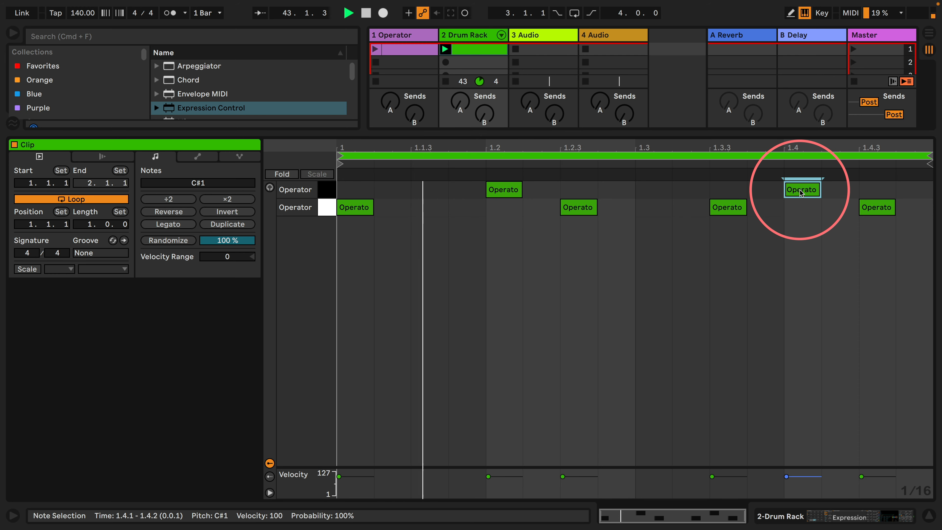
Return to the device view and unfold the Drum Rack track's chains in the mixer
{"action": "left_click", "coordinate": [776, 519]}
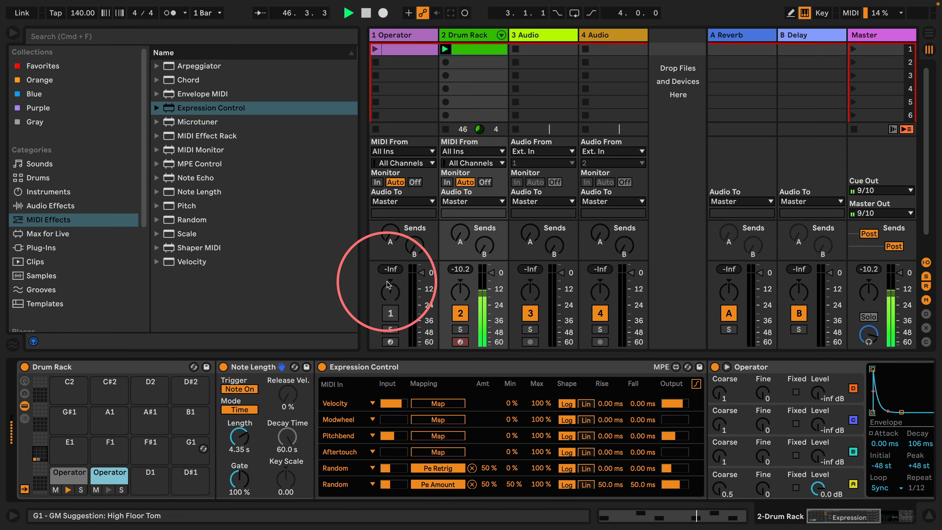
{"action": "left_click", "coordinate": [501, 36]}
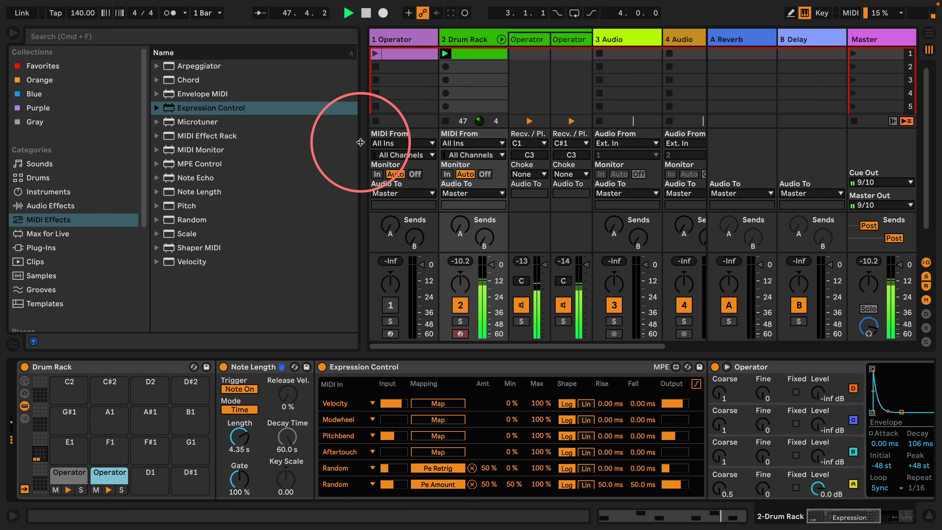
Narrow the browser and widen the Drum Rack's two Operator chains in the mixer
{"action": "left_click_drag", "start_coordinate": [364, 160], "coordinate": [192, 146]}
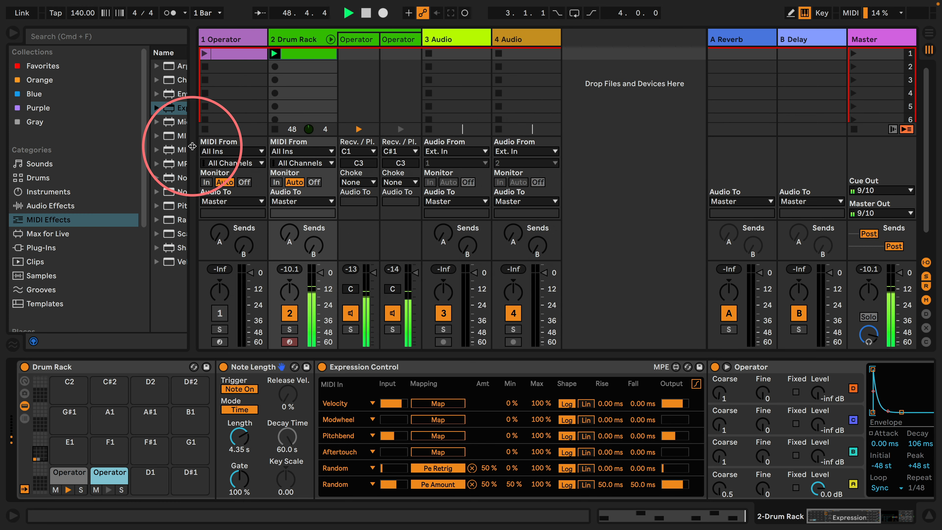
{"action": "left_click", "coordinate": [398, 39]}
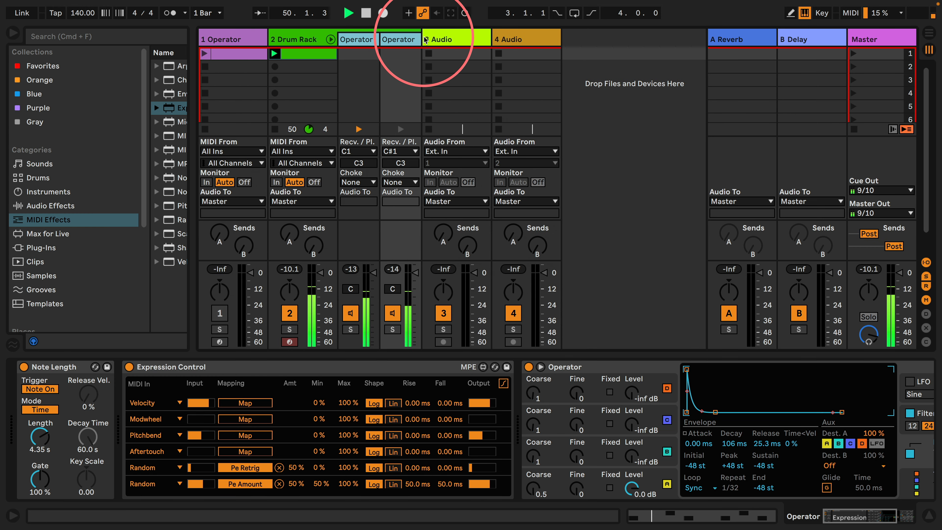
{"action": "left_click_drag", "start_coordinate": [421, 39], "coordinate": [523, 33]}
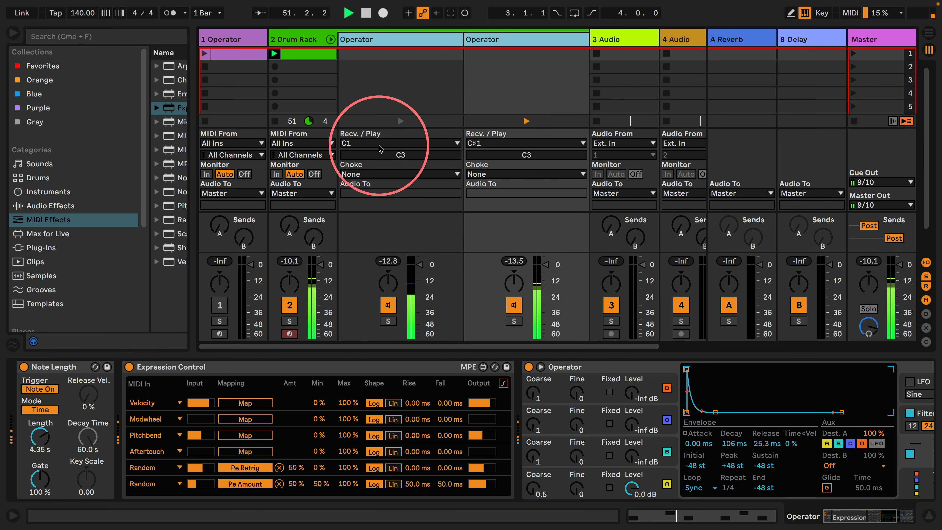
{"action": "left_click", "coordinate": [371, 174]}
{"action": "left_click", "coordinate": [399, 177]}
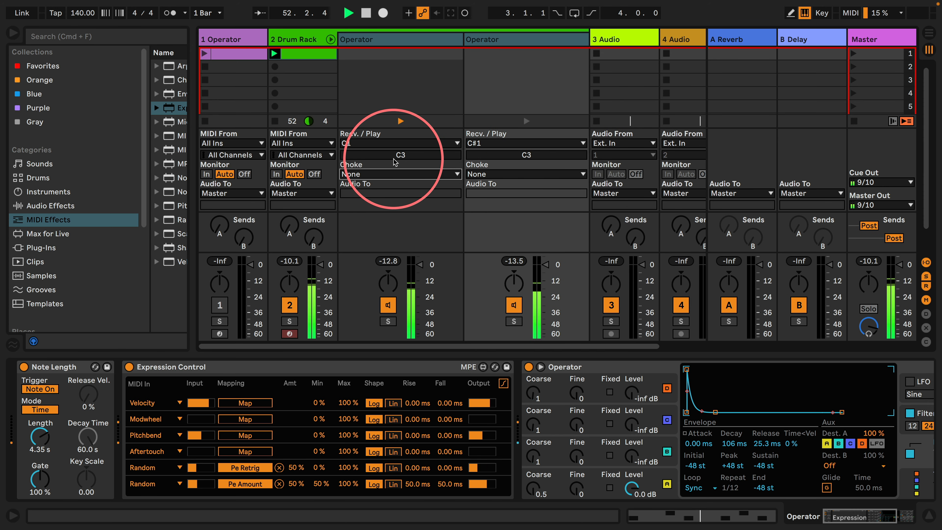
Bring up the C#1 Operator in the Drum Rack's devices and mute the C1 Operator chain in the mixer
{"action": "left_click", "coordinate": [295, 39]}
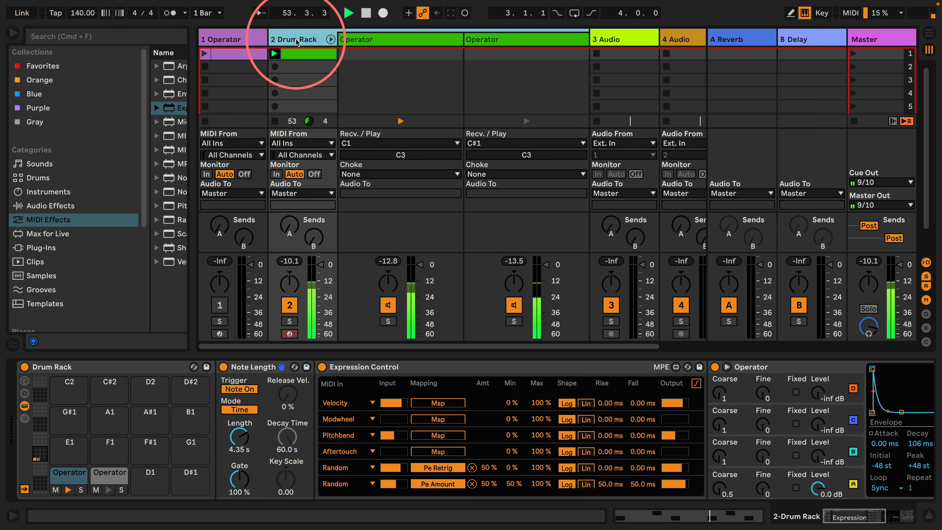
{"action": "scroll", "coordinate": [471, 401], "scroll_direction": "right", "scroll_amount": 5}
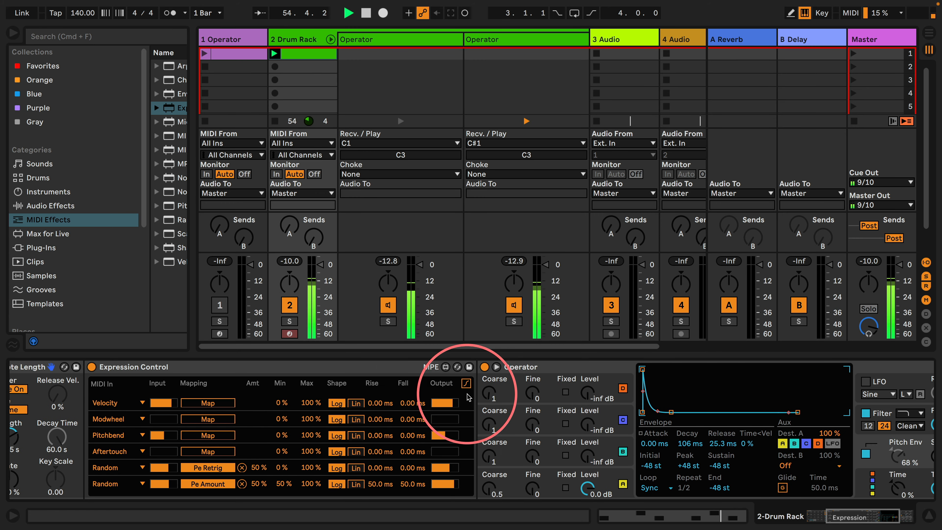
{"action": "scroll", "coordinate": [460, 394], "scroll_direction": "left", "scroll_amount": 8}
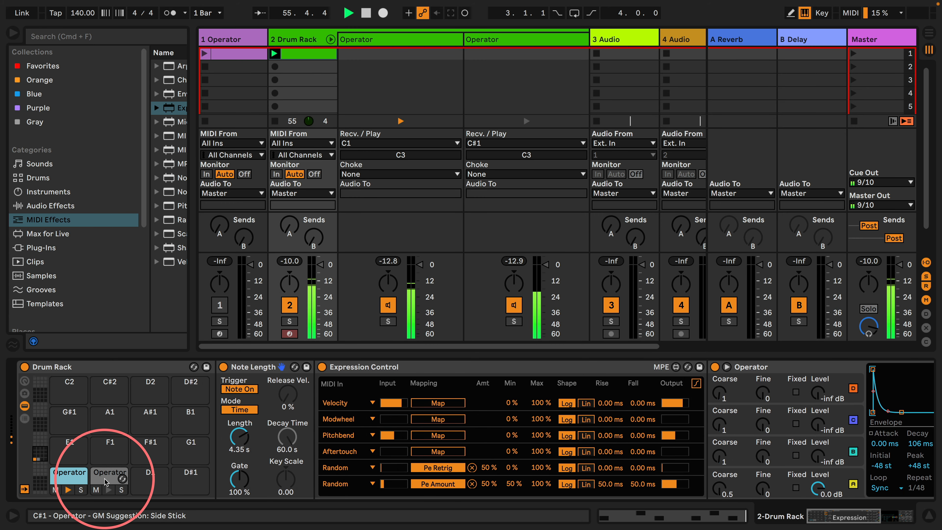
{"action": "scroll", "coordinate": [442, 385], "scroll_direction": "right", "scroll_amount": 5}
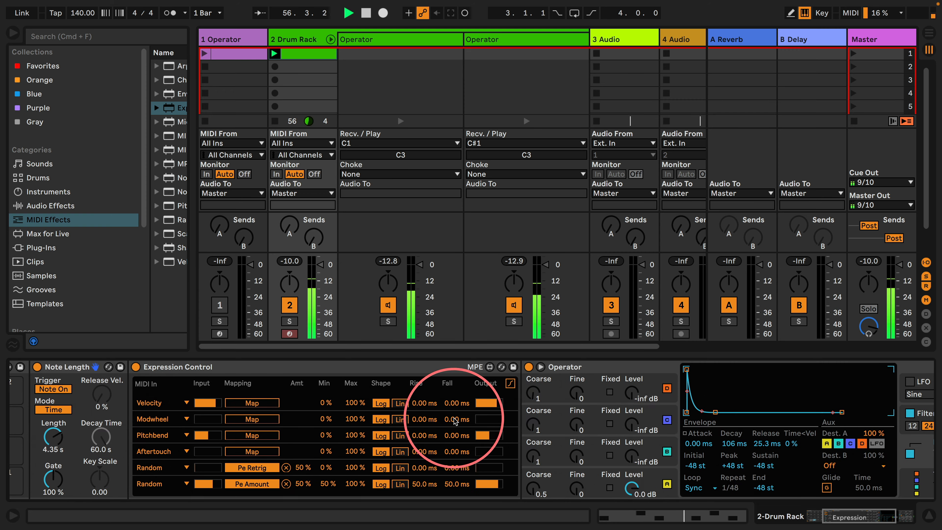
{"action": "left_click", "coordinate": [388, 305]}
Set the waveform of oscillator B in the C#1 Operator to Noise White
{"action": "scroll", "coordinate": [467, 385], "scroll_direction": "right", "scroll_amount": 5}
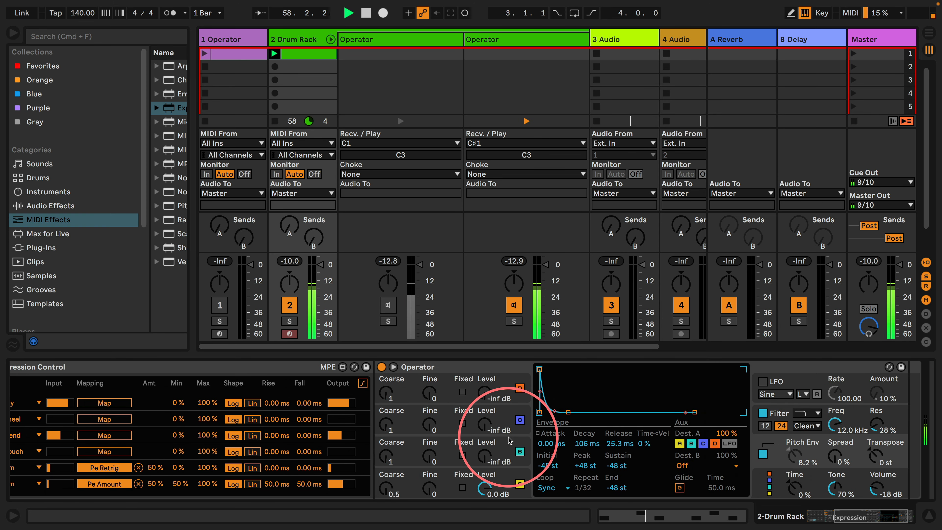
{"action": "left_click", "coordinate": [516, 481]}
{"action": "left_click", "coordinate": [685, 444]}
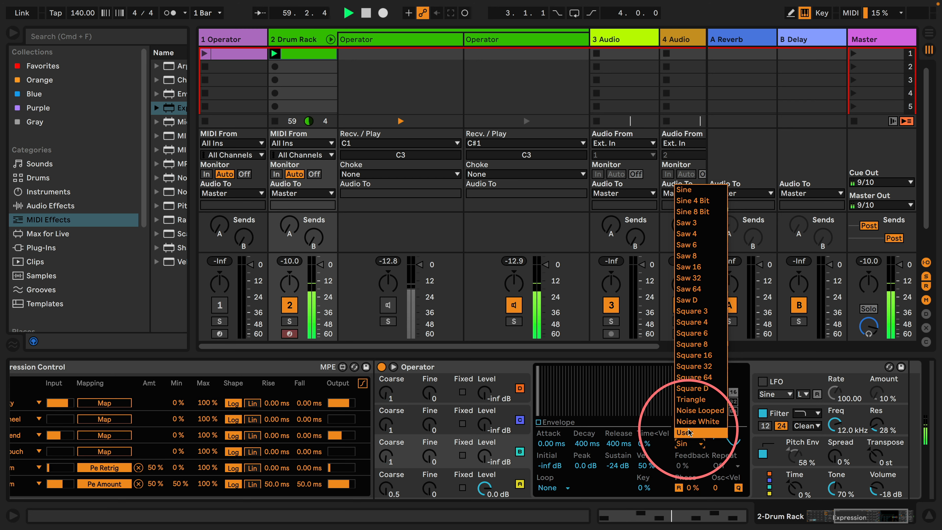
{"action": "left_click", "coordinate": [697, 421]}
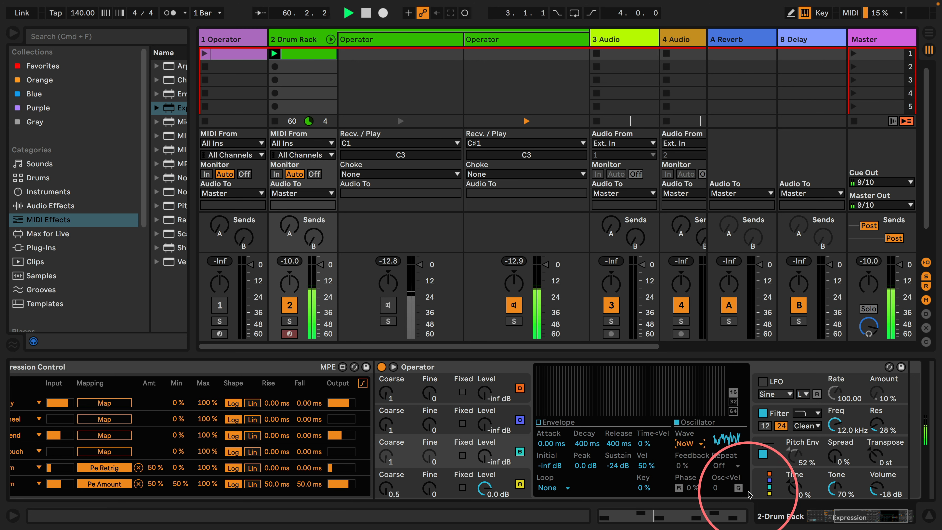
Switch Operator to the algorithm with all four oscillators in parallel and raise oscillator B's level to -1.0 dB
{"action": "left_click", "coordinate": [769, 483]}
{"action": "left_click", "coordinate": [722, 378]}
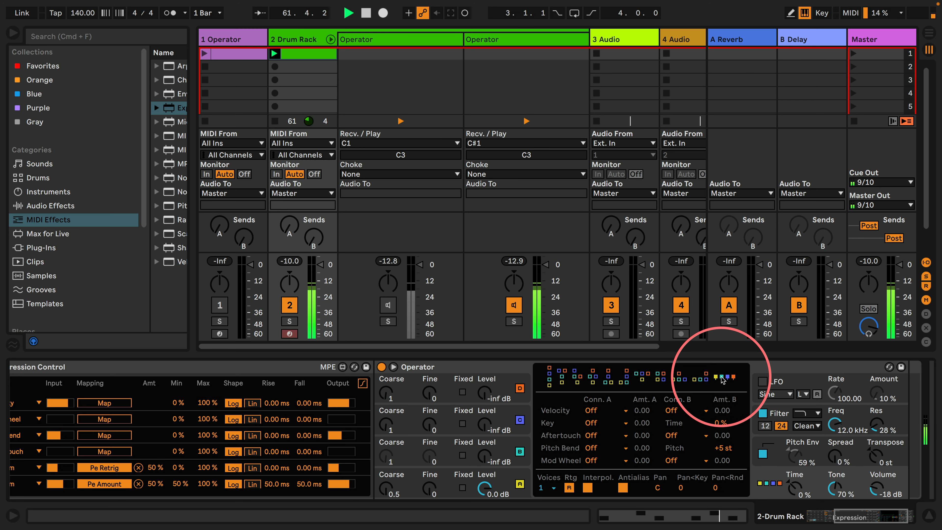
{"action": "left_click_drag", "start_coordinate": [484, 456], "coordinate": [484, 444]}
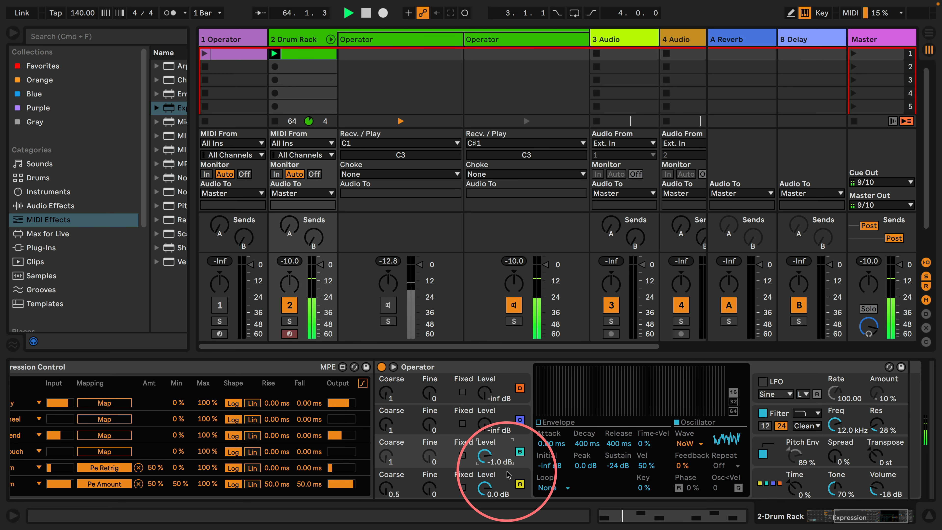
Reset oscillator A's Coarse to 1 and shorten its envelope decay to 311 ms
{"action": "left_click", "coordinate": [519, 474]}
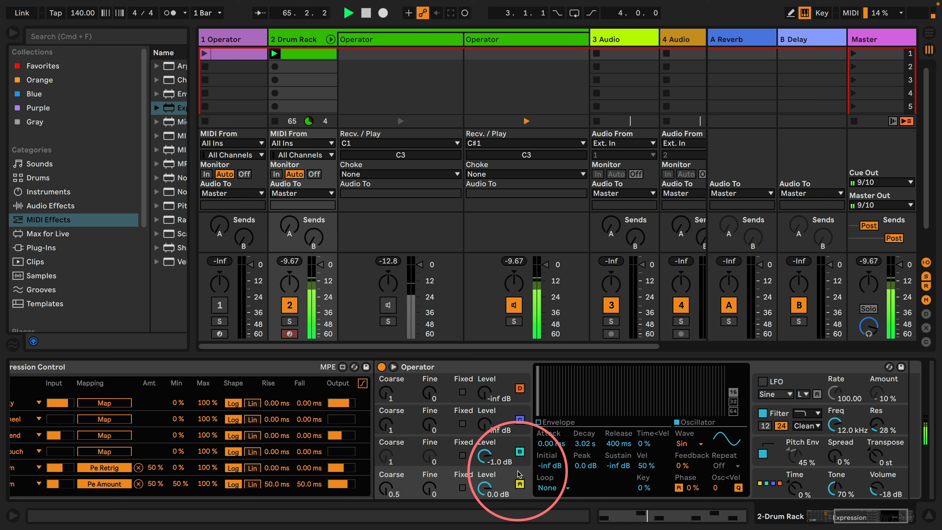
{"action": "left_click", "coordinate": [521, 439]}
{"action": "double_click", "coordinate": [387, 489]}
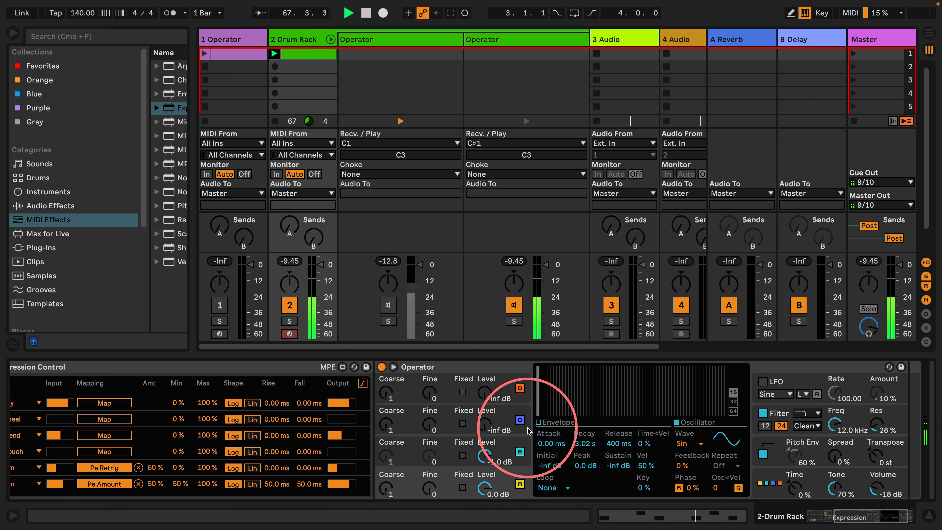
{"action": "left_click", "coordinate": [539, 423]}
{"action": "mouse_move", "coordinate": [591, 412]}
{"action": "left_mouse_down"}
{"action": "mouse_move", "coordinate": [566, 412]}
{"action": "mouse_move", "coordinate": [575, 412]}
{"action": "left_mouse_up"}
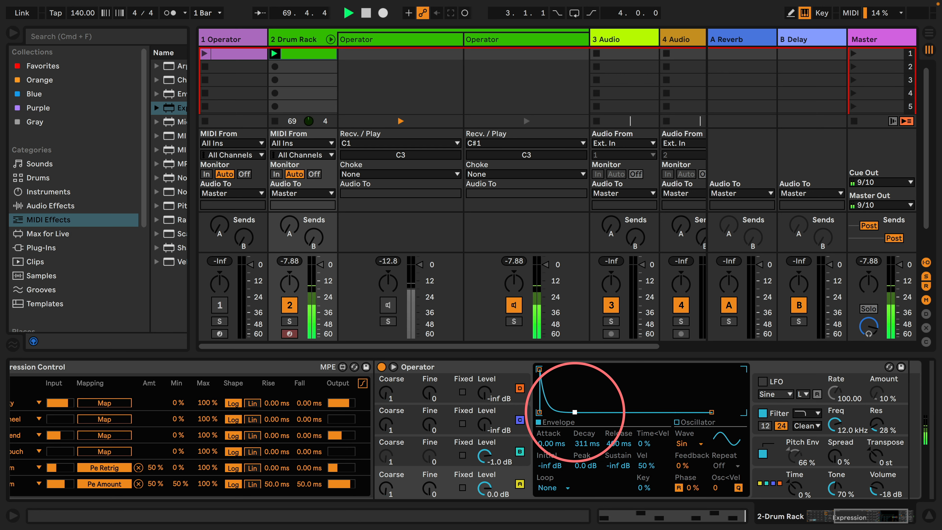
Remove both Random mappings in Expression Control, Pe Retrig and Pe Amount, from Operator's pitch envelope
{"action": "scroll", "coordinate": [493, 426], "scroll_direction": "left", "scroll_amount": 5}
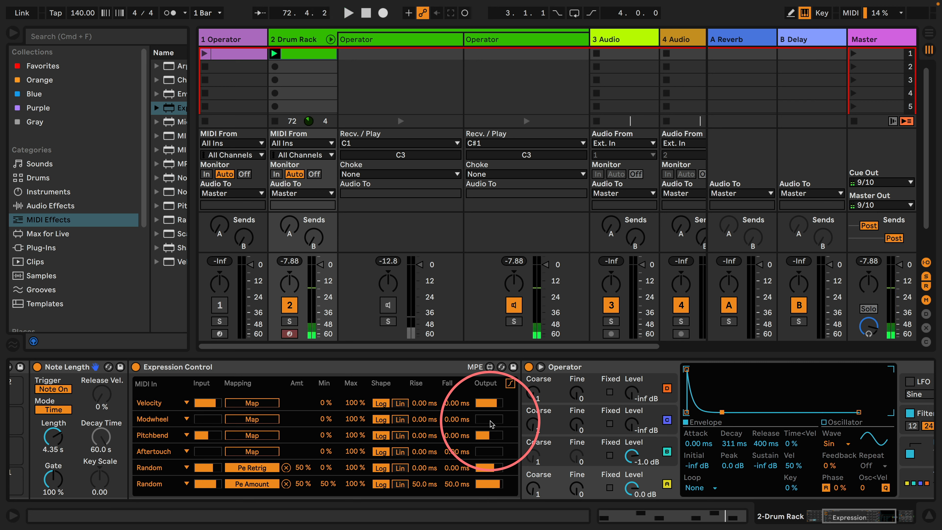
{"action": "scroll", "coordinate": [621, 409], "scroll_direction": "right", "scroll_amount": 5}
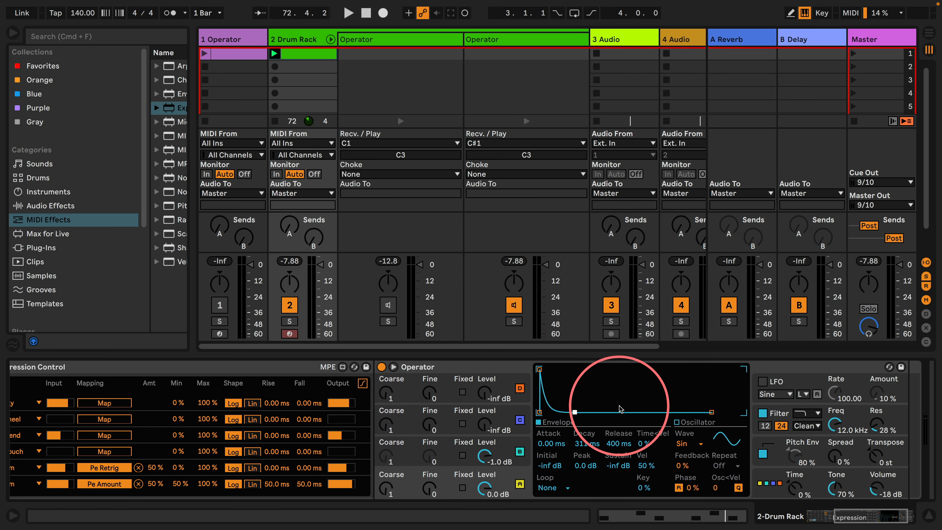
{"action": "left_click", "coordinate": [766, 445]}
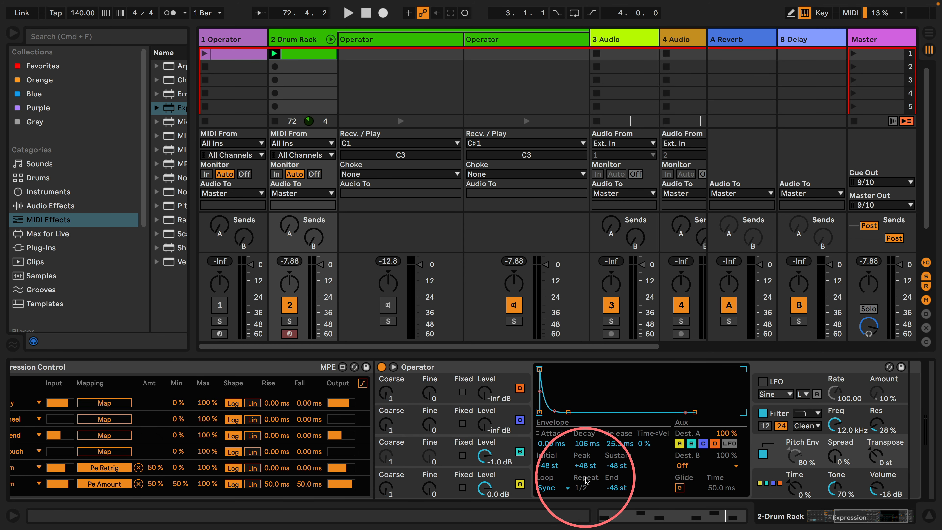
{"action": "left_click", "coordinate": [579, 488]}
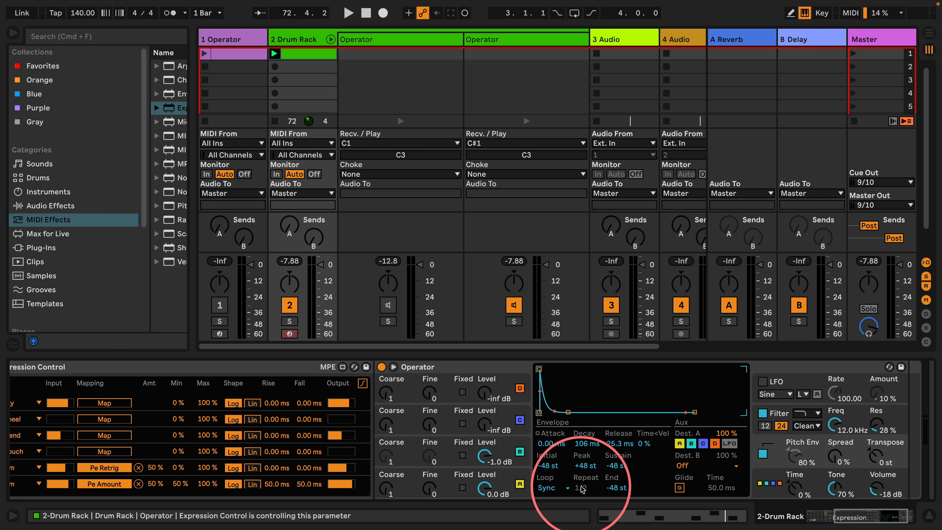
{"action": "scroll", "coordinate": [538, 409], "scroll_direction": "left", "scroll_amount": 3}
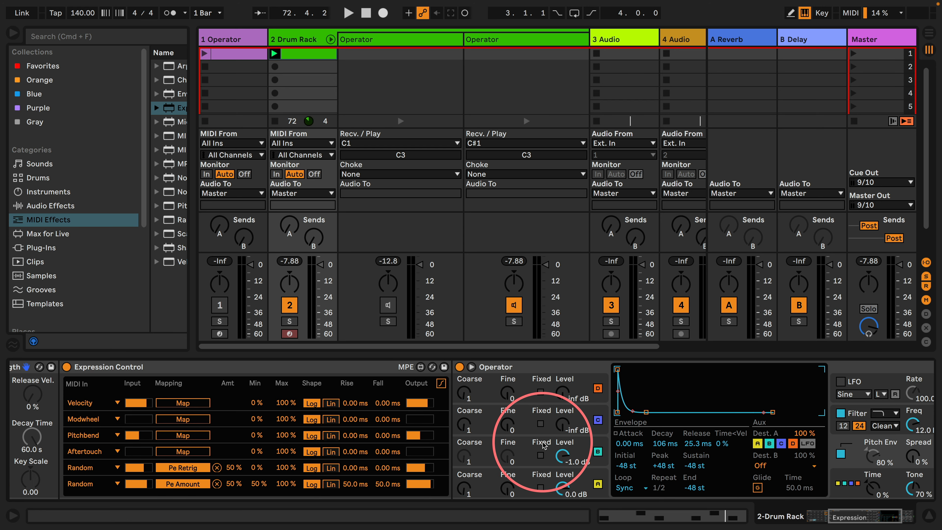
{"action": "left_click", "coordinate": [217, 468]}
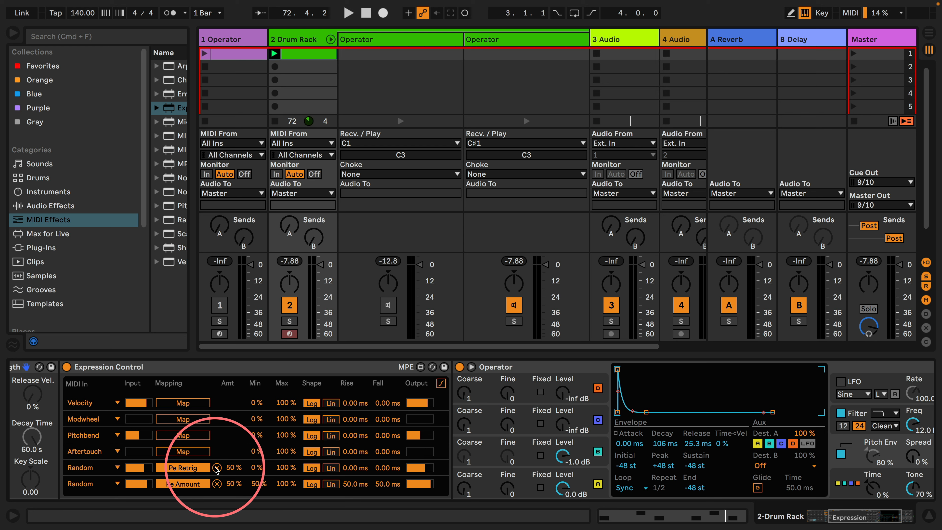
{"action": "left_click", "coordinate": [217, 484]}
Set the envelope loop mode of oscillator B to Sync
{"action": "left_click", "coordinate": [598, 475]}
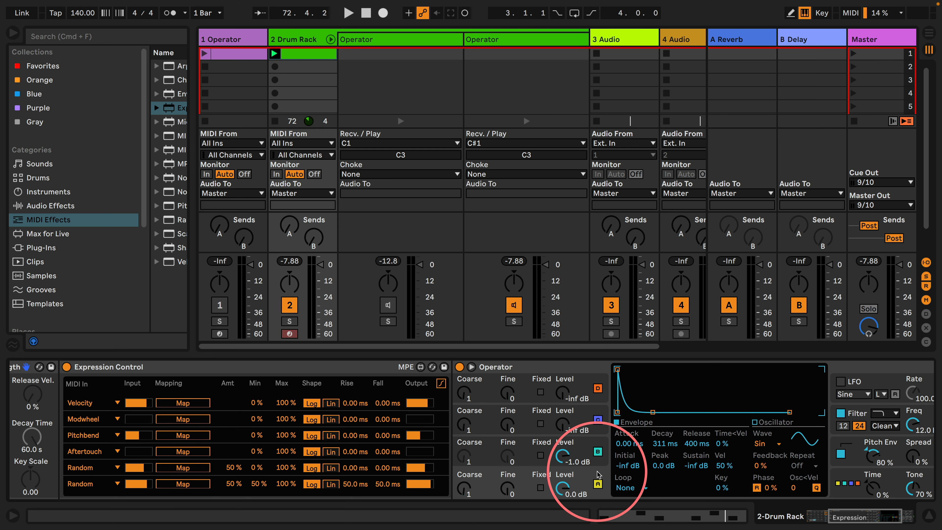
{"action": "left_click", "coordinate": [601, 439]}
{"action": "scroll", "coordinate": [588, 445], "scroll_direction": "right", "scroll_amount": 1}
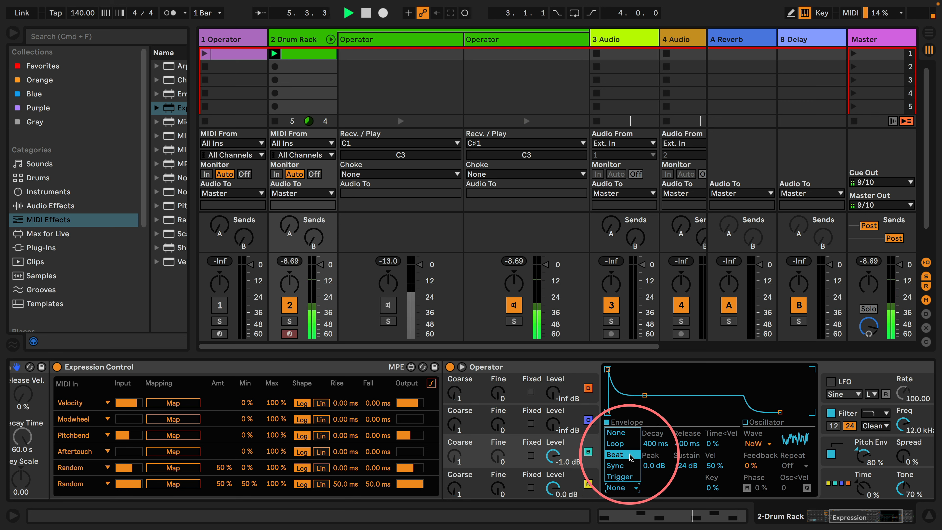
{"action": "left_click", "coordinate": [627, 466]}
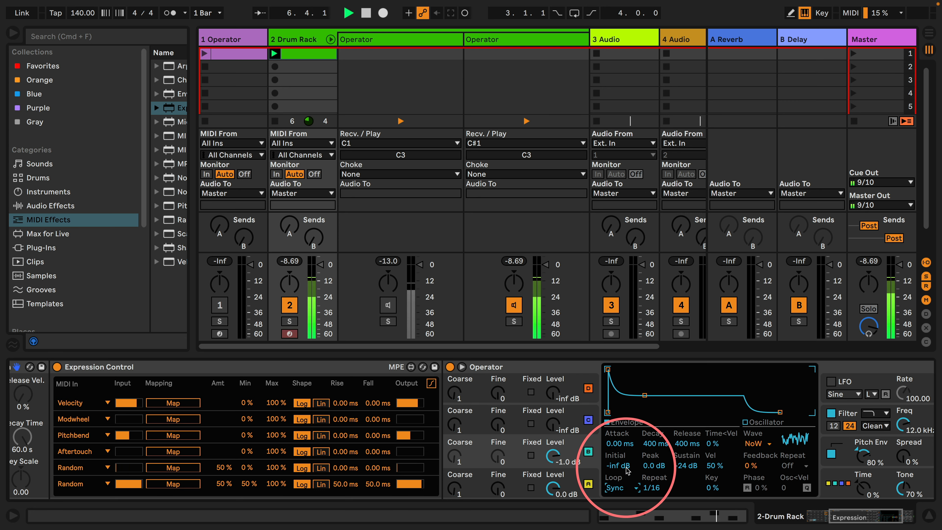
Loop oscillator A's envelope in Sync mode with a Repeat of 1/16 and shorten its decay to 28.5 ms
{"action": "left_click", "coordinate": [583, 474]}
{"action": "left_click", "coordinate": [637, 487]}
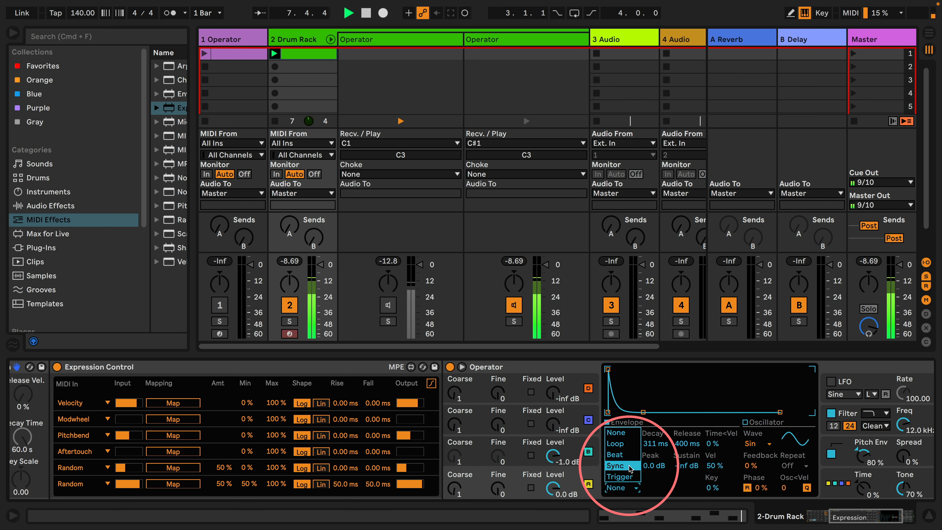
{"action": "left_click", "coordinate": [640, 494]}
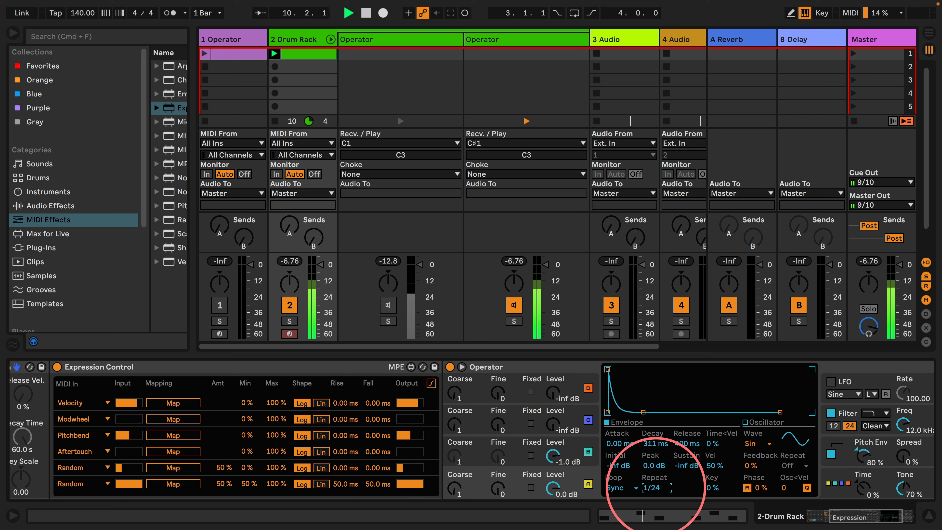
{"action": "left_click_drag", "start_coordinate": [643, 411], "coordinate": [628, 412]}
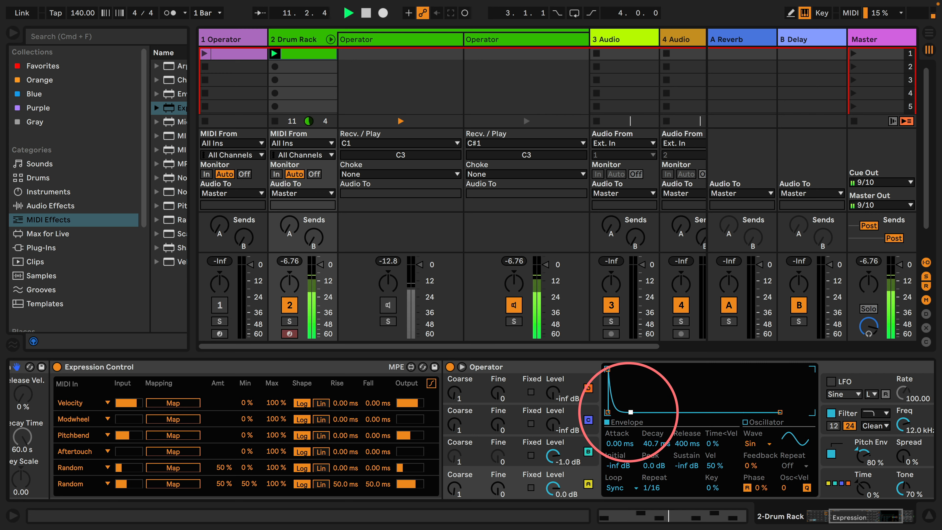
Set oscillator B's envelope to a 152 ms decay and -inf dB sustain, and map the first Random source to its Repeat
{"action": "left_click", "coordinate": [588, 451]}
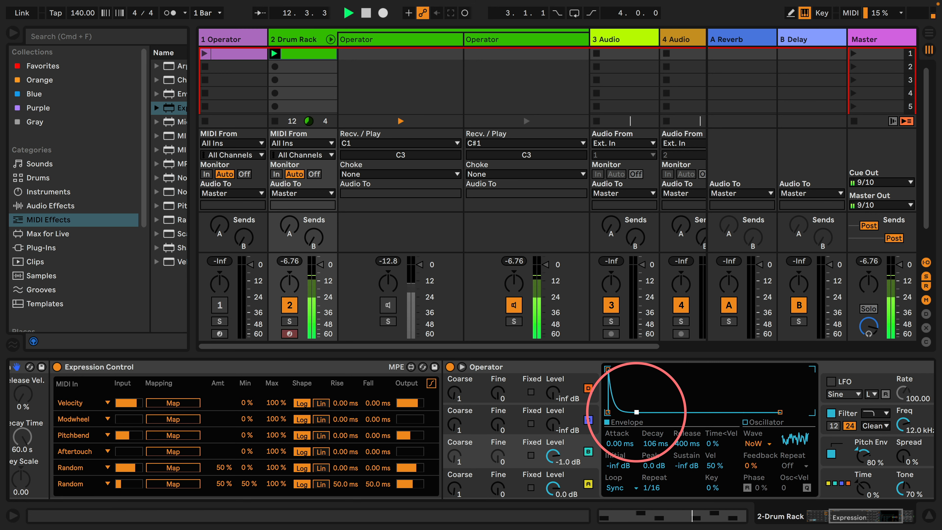
{"action": "left_click_drag", "start_coordinate": [637, 412], "coordinate": [638, 412]}
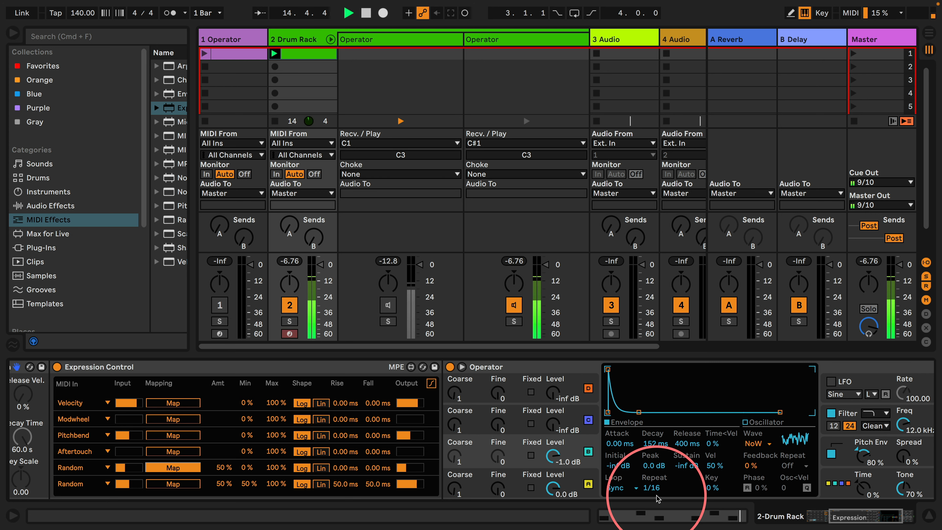
{"action": "left_click", "coordinate": [651, 488]}
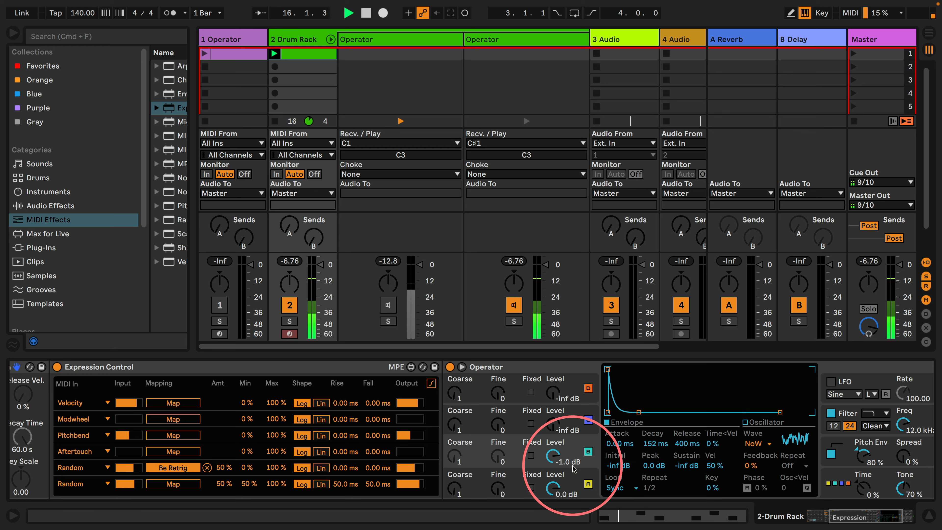
{"action": "left_click", "coordinate": [569, 482]}
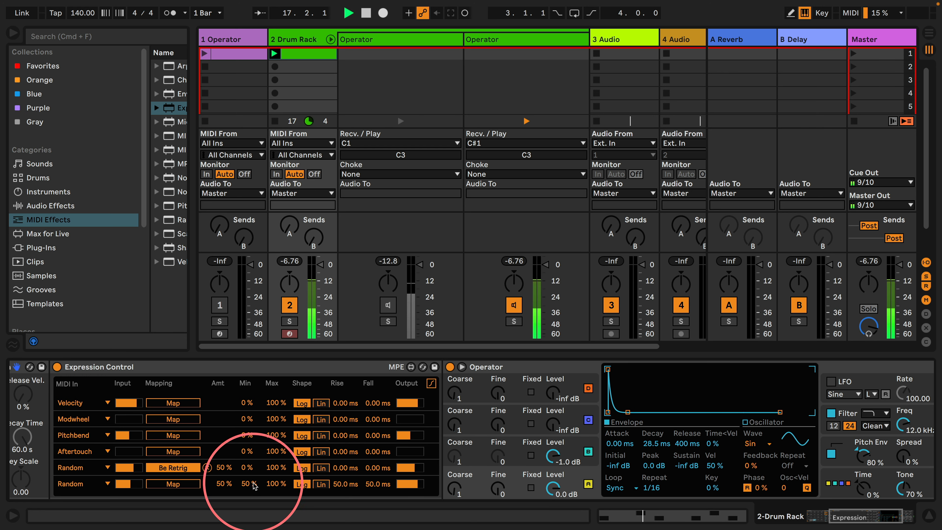
{"action": "left_click", "coordinate": [192, 485]}
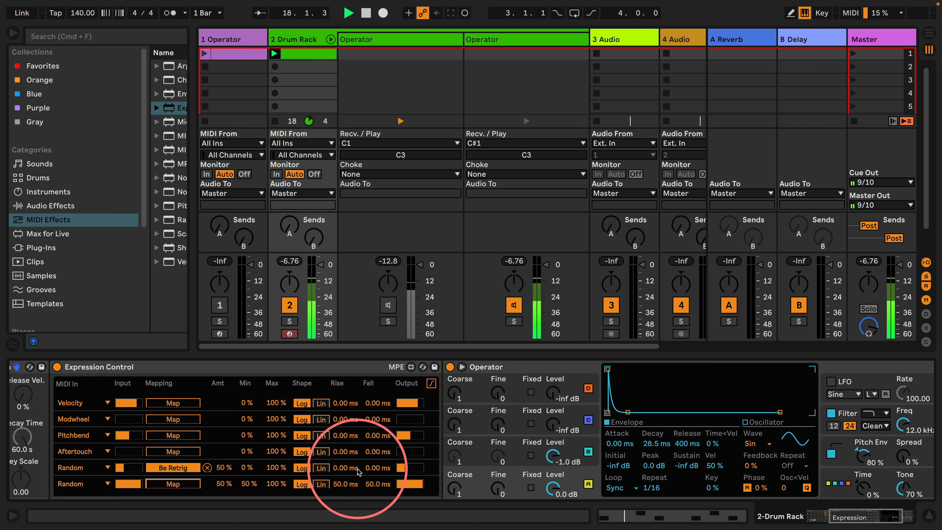
{"action": "left_click", "coordinate": [431, 384]}
{"action": "left_click", "coordinate": [431, 385]}
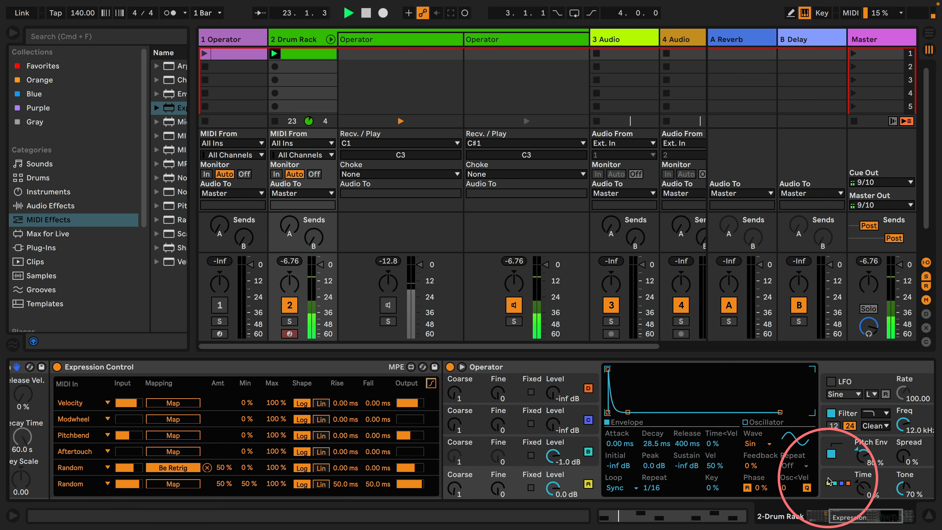
Remove the first Random mapping, Be Retrig, and switch Operator's algorithm to the serial stack with oscillator B modulating A
{"action": "left_click", "coordinate": [207, 467]}
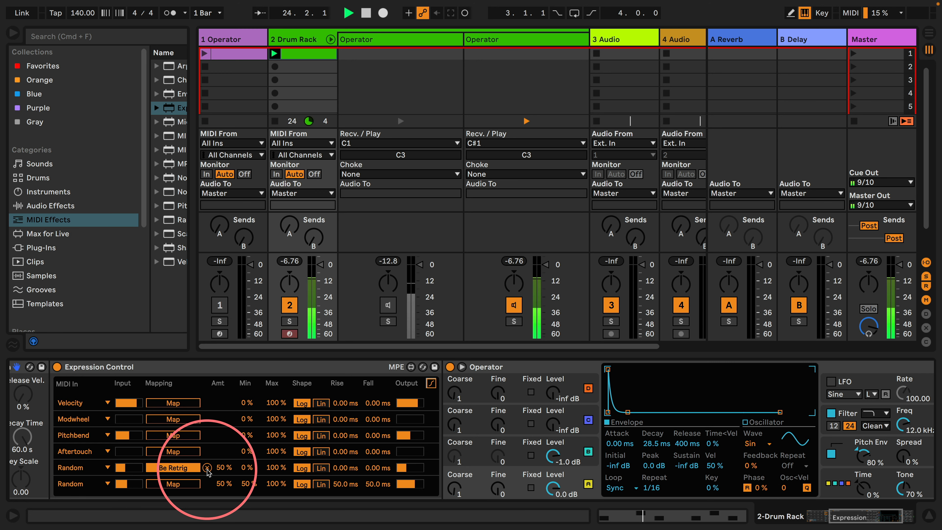
{"action": "left_click", "coordinate": [587, 450]}
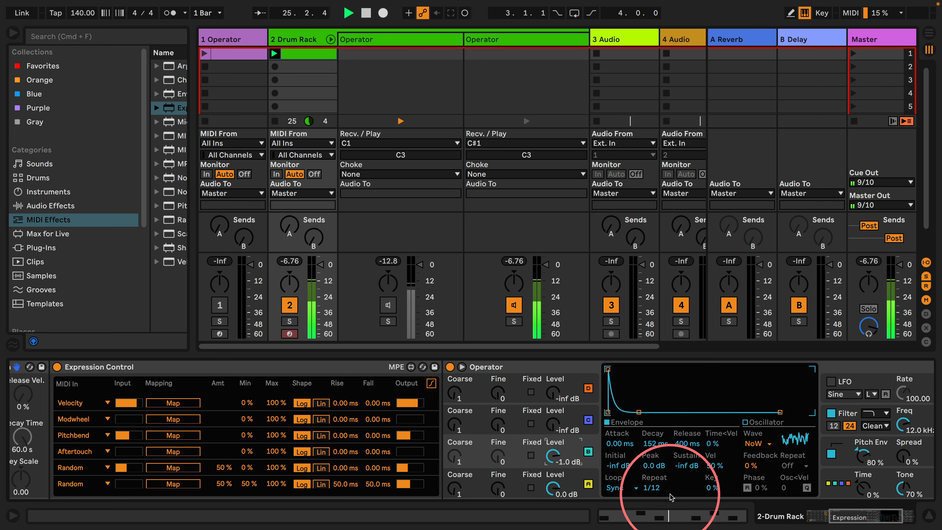
{"action": "left_click", "coordinate": [841, 481]}
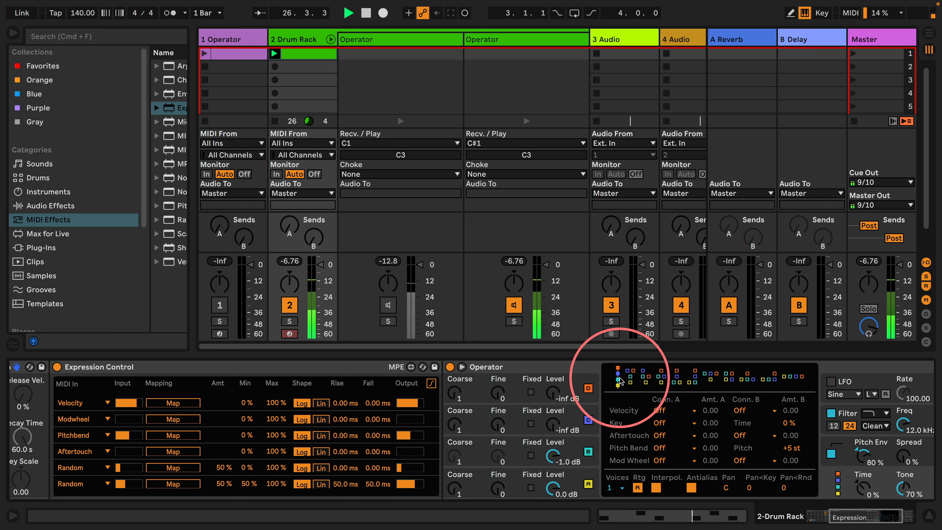
{"action": "left_click", "coordinate": [582, 474]}
{"action": "left_click", "coordinate": [578, 400]}
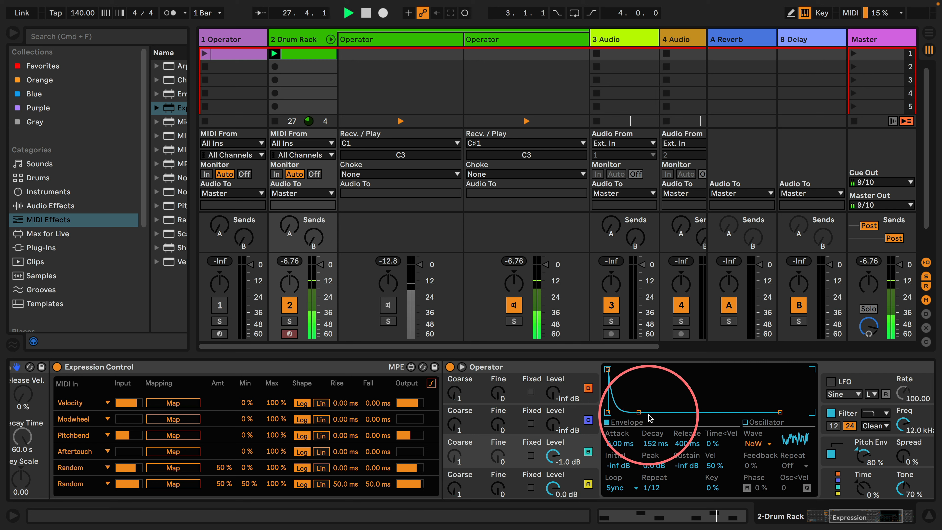
Lower oscillator B's level to -27 dB and lengthen oscillator A's envelope decay to 152 ms
{"action": "left_click", "coordinate": [587, 474]}
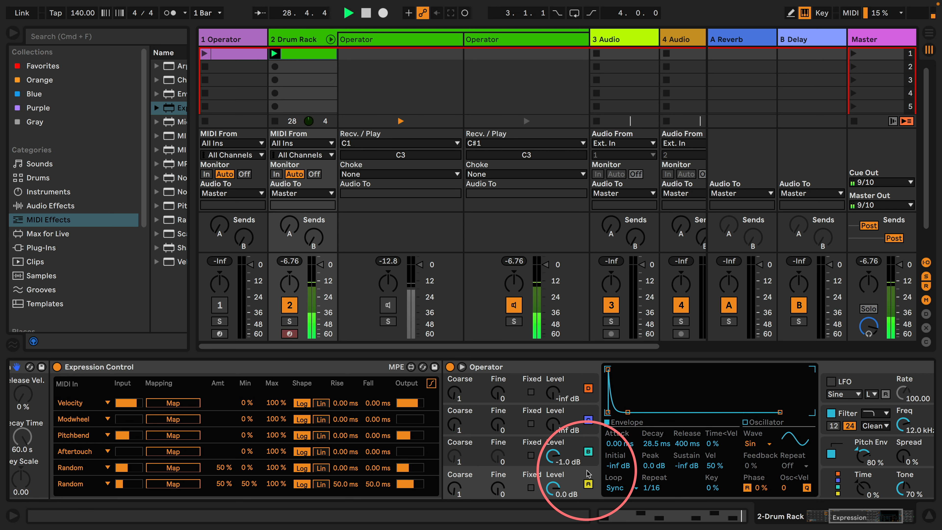
{"action": "left_click_drag", "start_coordinate": [552, 454], "coordinate": [549, 460]}
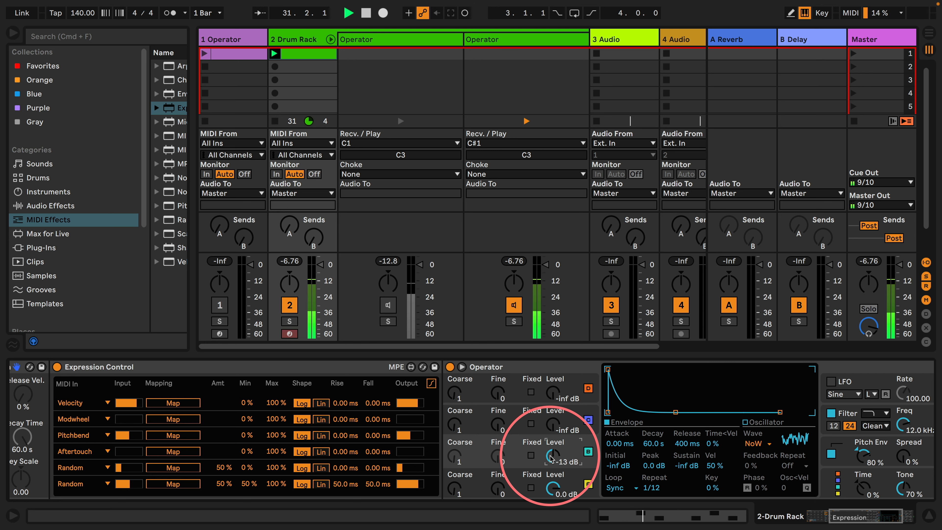
{"action": "left_click", "coordinate": [581, 478]}
{"action": "mouse_move", "coordinate": [628, 412]}
{"action": "left_mouse_down"}
{"action": "mouse_move", "coordinate": [672, 412]}
{"action": "mouse_move", "coordinate": [642, 412]}
{"action": "left_mouse_up"}
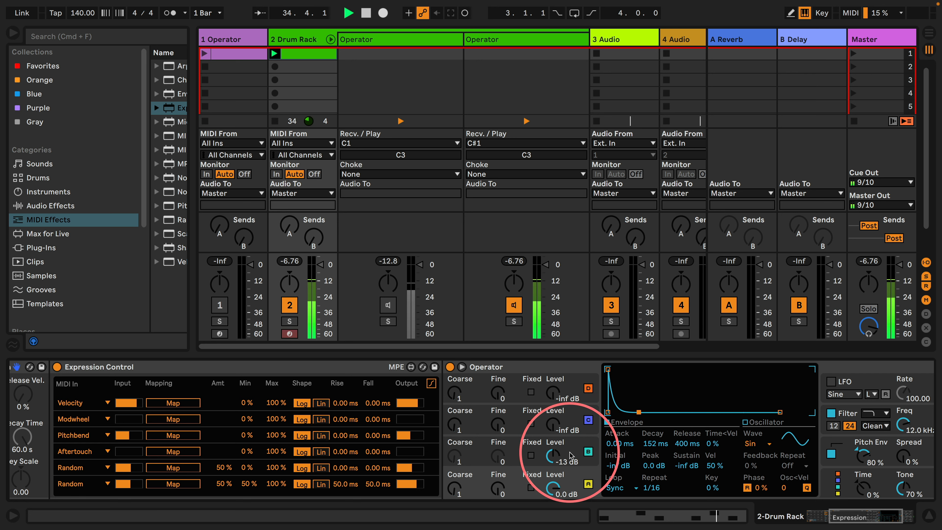
{"action": "left_click_drag", "start_coordinate": [552, 460], "coordinate": [547, 457]}
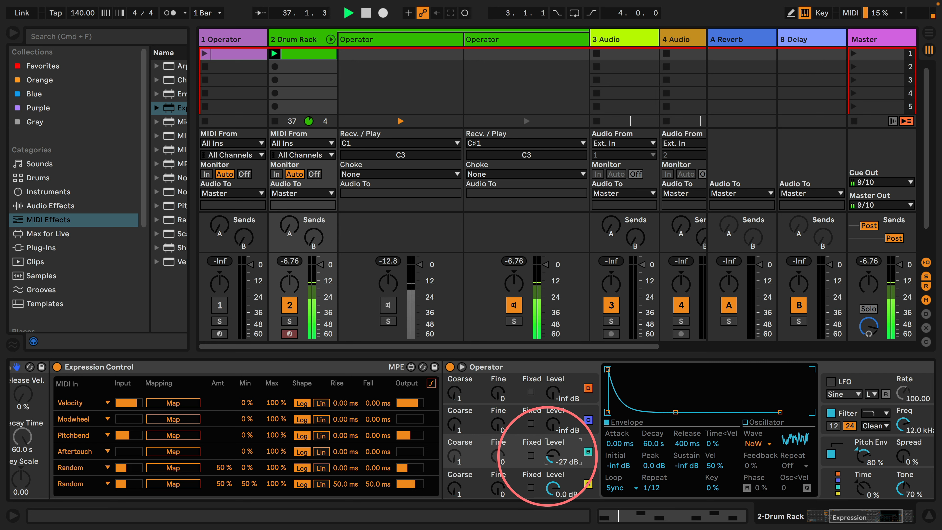
Map the first Random source in Expression Control to the envelope Repeat of oscillator A
{"action": "left_click", "coordinate": [588, 484]}
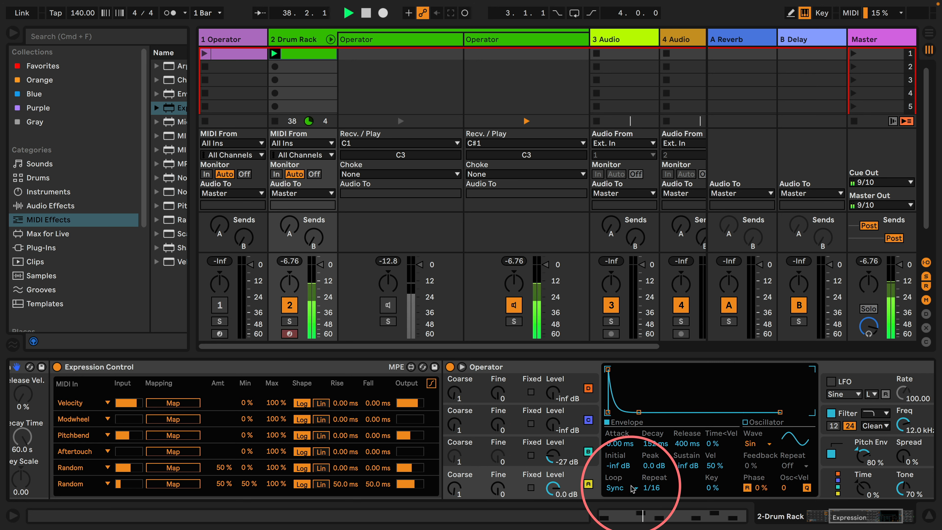
{"action": "left_click", "coordinate": [172, 467]}
{"action": "left_click", "coordinate": [633, 488]}
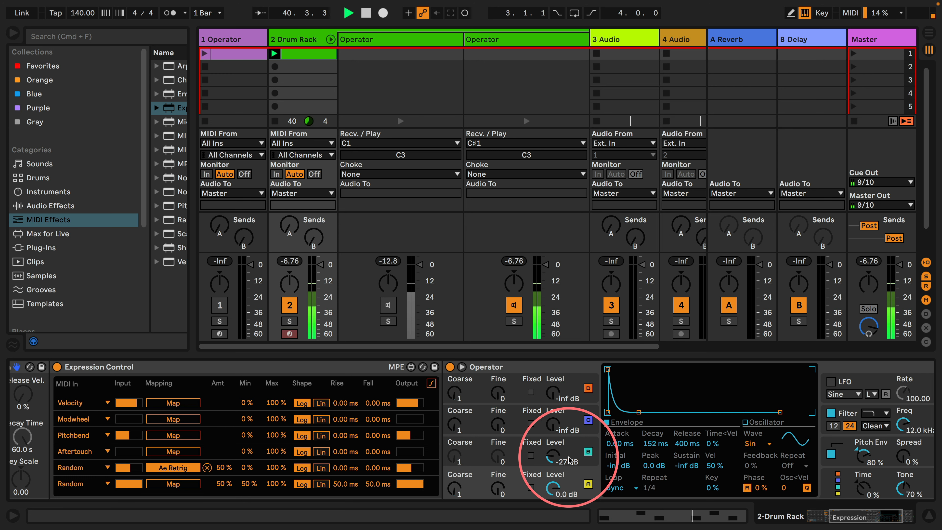
Reactivate the C1 Operator chain and assign both the C1 and C#1 chains to choke group 1
{"action": "left_click", "coordinate": [388, 305]}
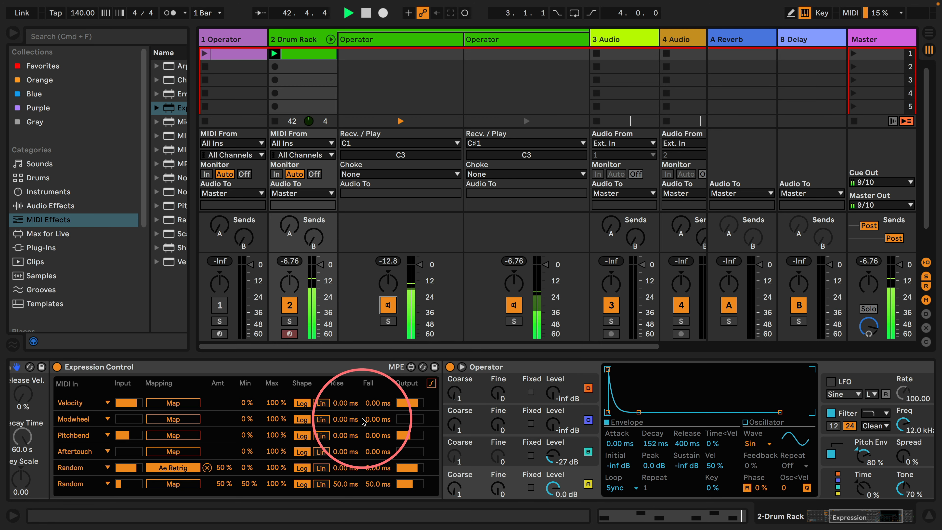
{"action": "scroll", "coordinate": [364, 422], "scroll_direction": "left", "scroll_amount": 5}
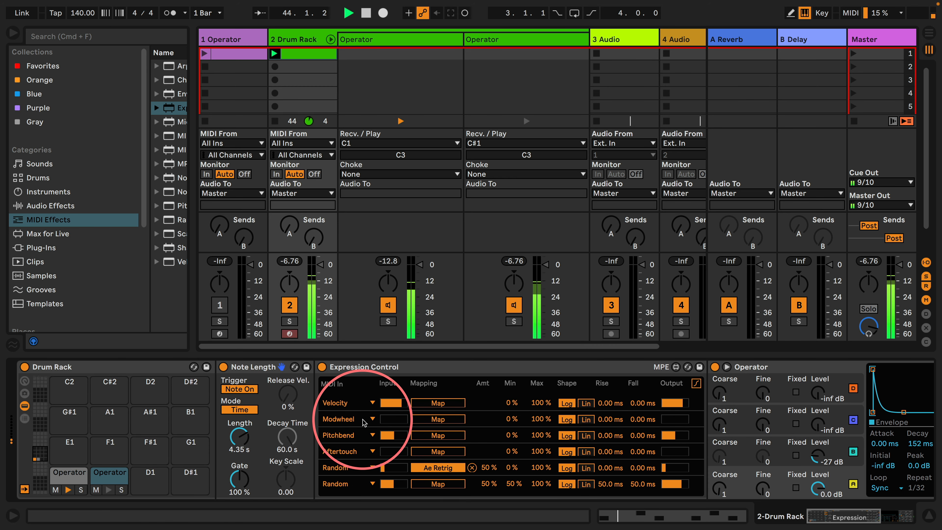
{"action": "left_click", "coordinate": [410, 175]}
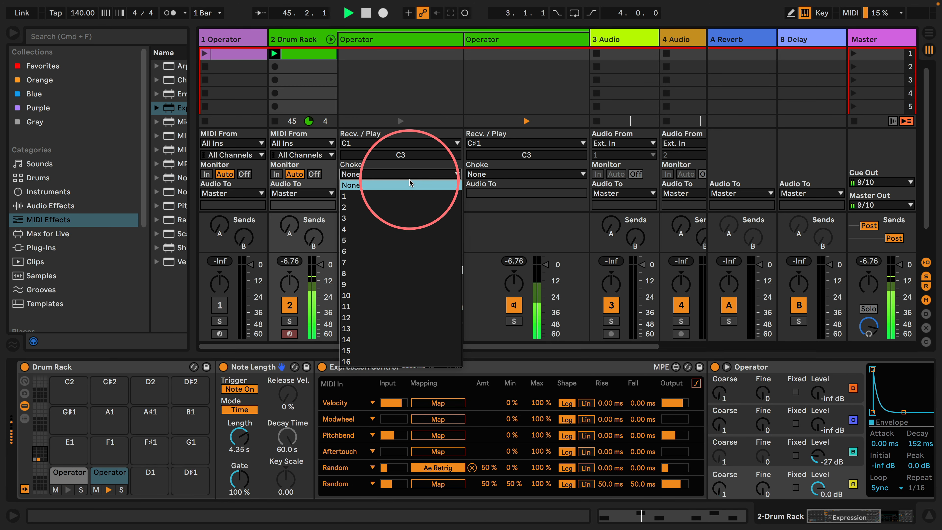
{"action": "left_click", "coordinate": [408, 196]}
{"action": "left_click", "coordinate": [494, 174]}
{"action": "left_click", "coordinate": [490, 196]}
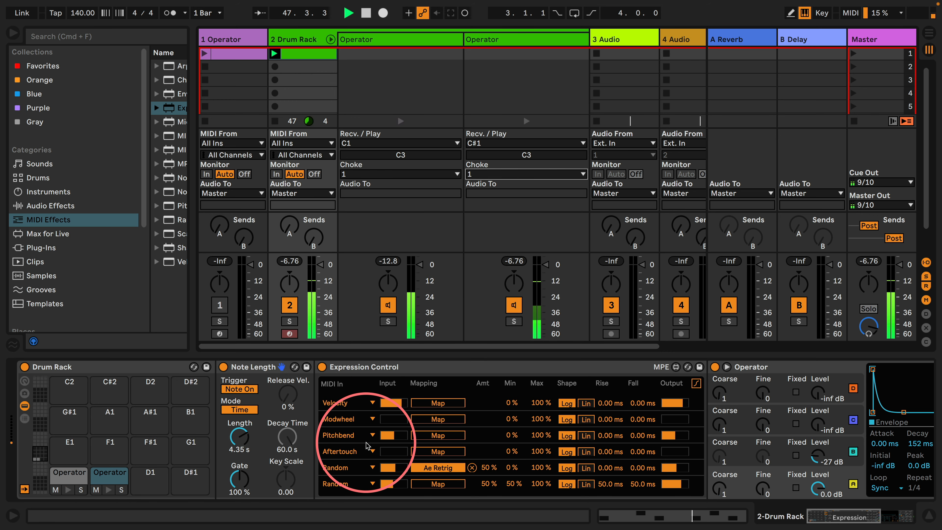
Raise oscillator B's level to -8.6 dB and set oscillator A's Coarse tuning to 0.5
{"action": "scroll", "coordinate": [367, 445], "scroll_direction": "right", "scroll_amount": 10}
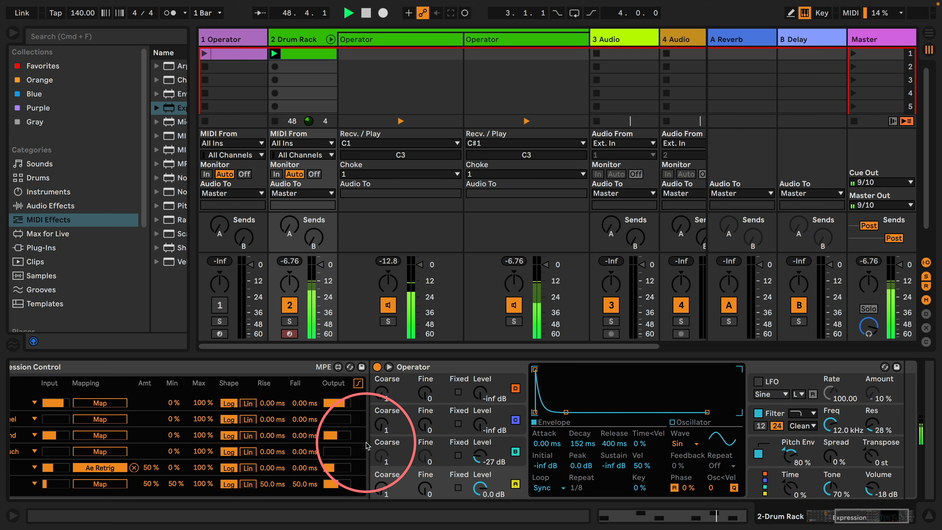
{"action": "scroll", "coordinate": [366, 445], "scroll_direction": "right", "scroll_amount": 2}
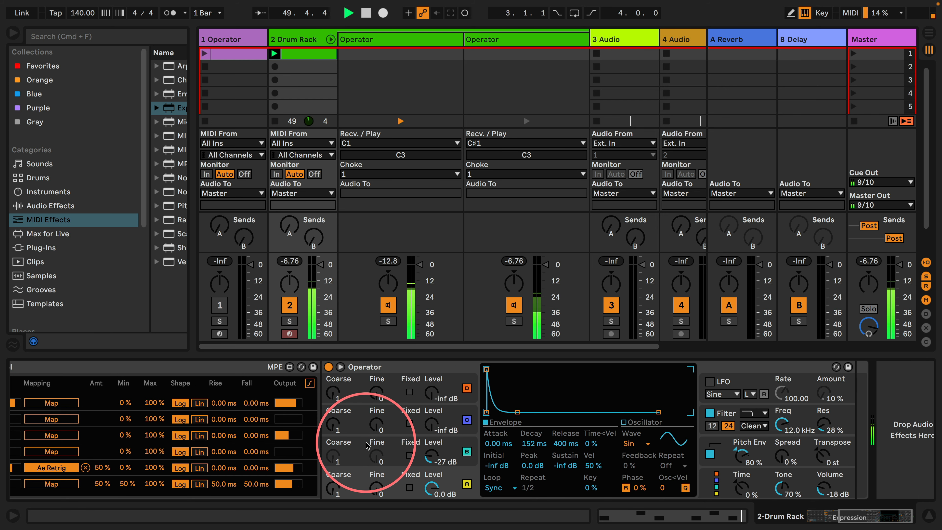
{"action": "left_click_drag", "start_coordinate": [430, 458], "coordinate": [430, 455]}
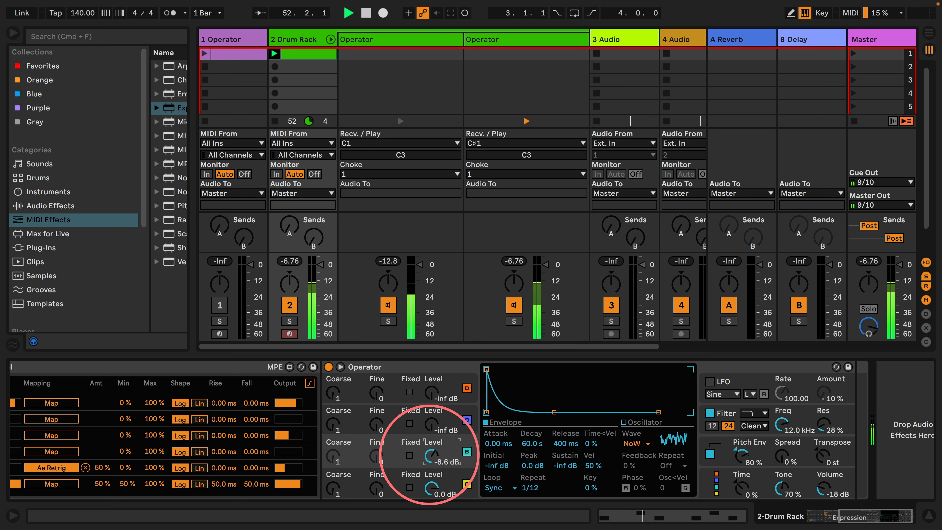
{"action": "left_click_drag", "start_coordinate": [335, 493], "coordinate": [336, 490]}
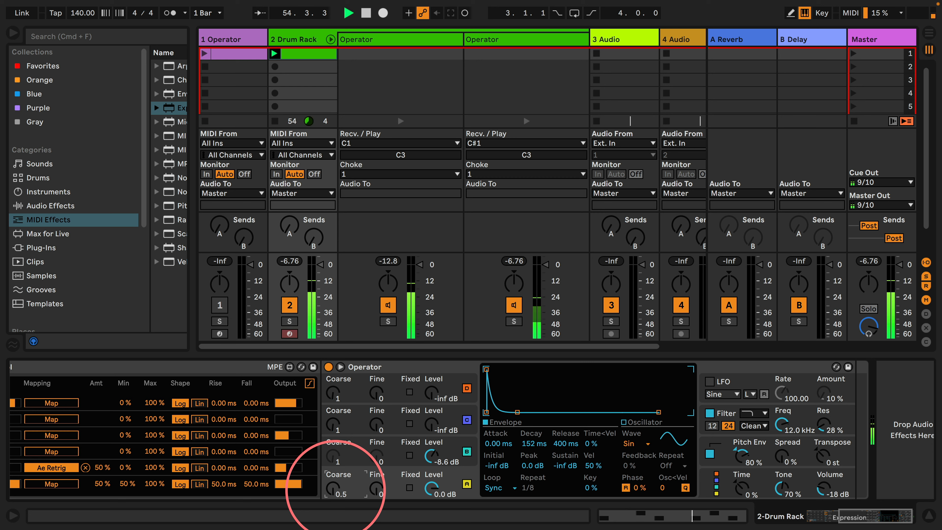
Set the envelope decay of oscillator A to 345 ms
{"action": "left_click", "coordinate": [467, 443]}
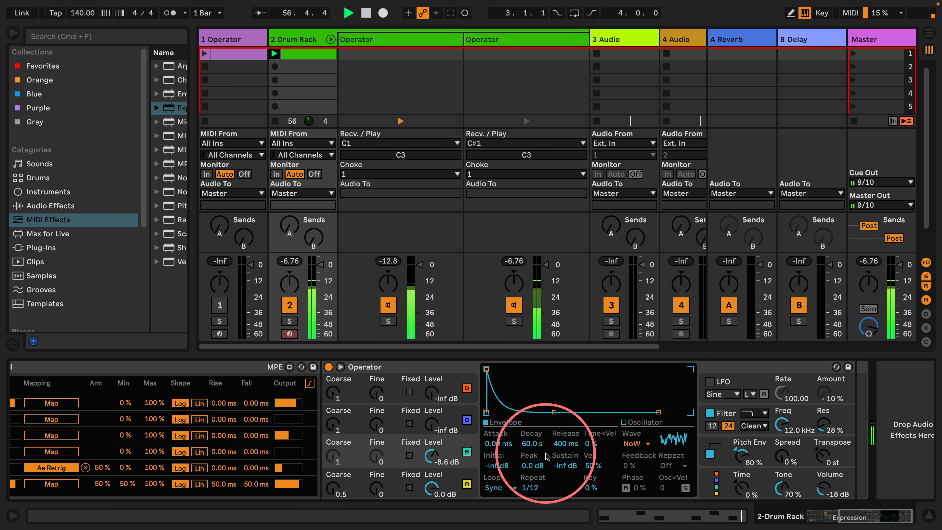
{"action": "left_click", "coordinate": [465, 478]}
{"action": "left_click_drag", "start_coordinate": [526, 445], "coordinate": [526, 438]}
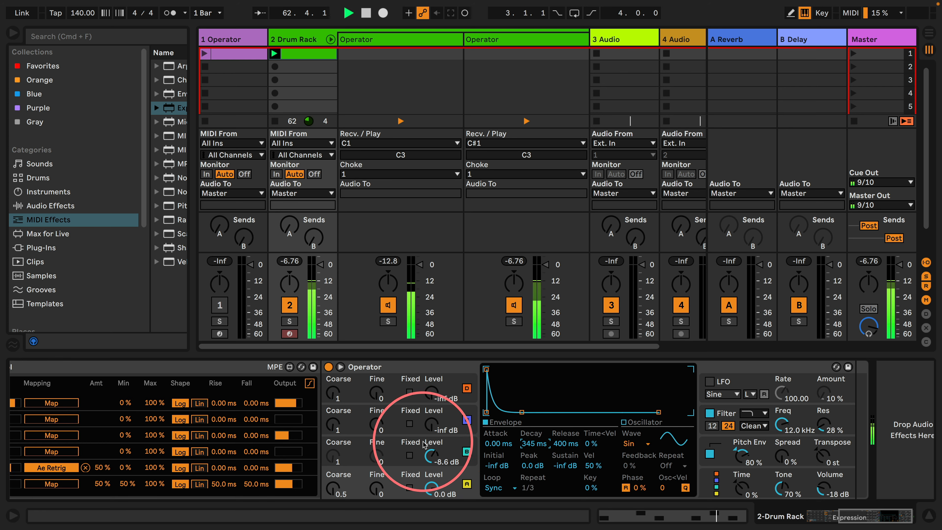
Duplicate the C#1 Operator pad onto the D1 pad of the Drum Rack
{"action": "scroll", "coordinate": [427, 444], "scroll_direction": "left", "scroll_amount": 5}
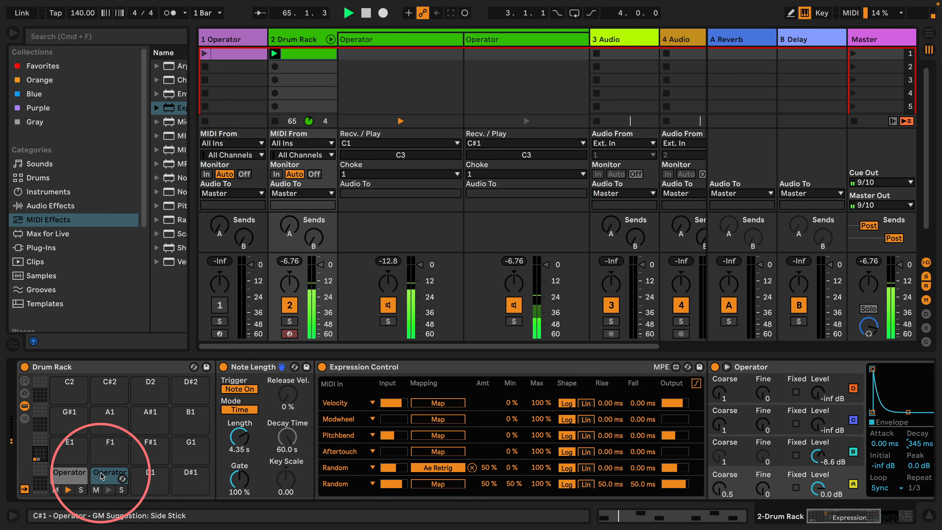
{"action": "left_click_drag", "start_coordinate": [101, 477], "coordinate": [152, 478]}
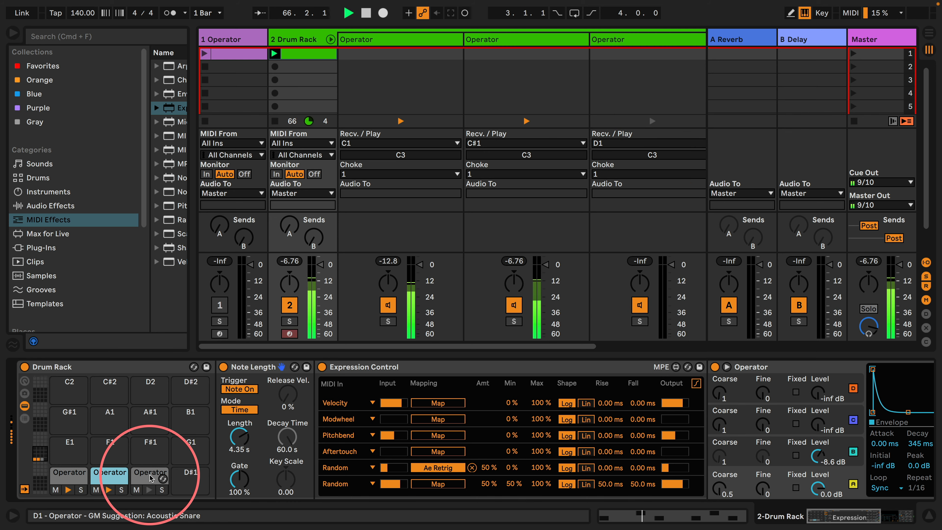
Try the all-parallel algorithm on the C#1 Operator and return it to the serial stack
{"action": "scroll", "coordinate": [685, 381], "scroll_direction": "right", "scroll_amount": 5}
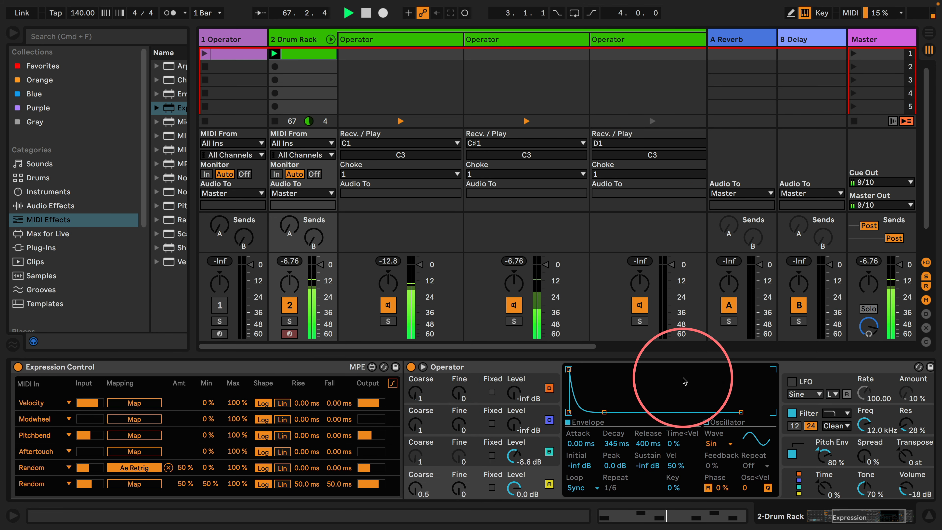
{"action": "left_click", "coordinate": [481, 368]}
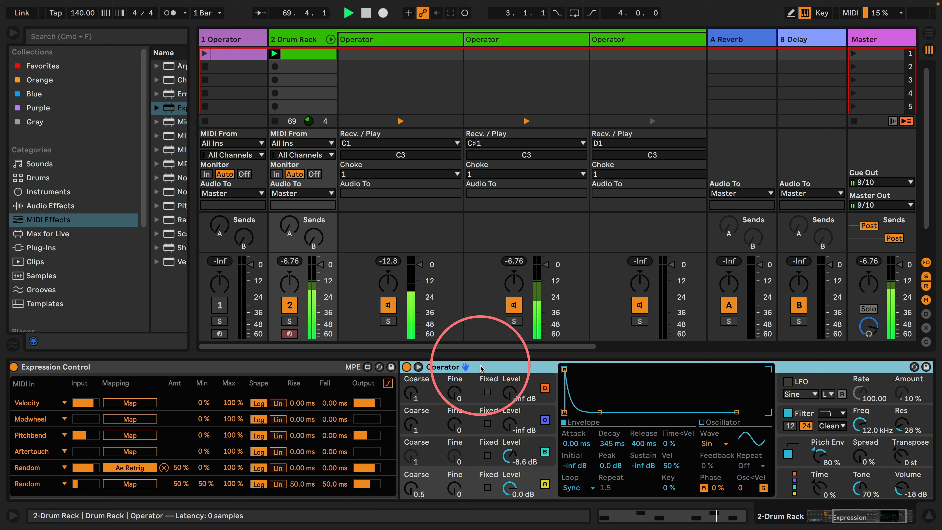
{"action": "left_click", "coordinate": [794, 482]}
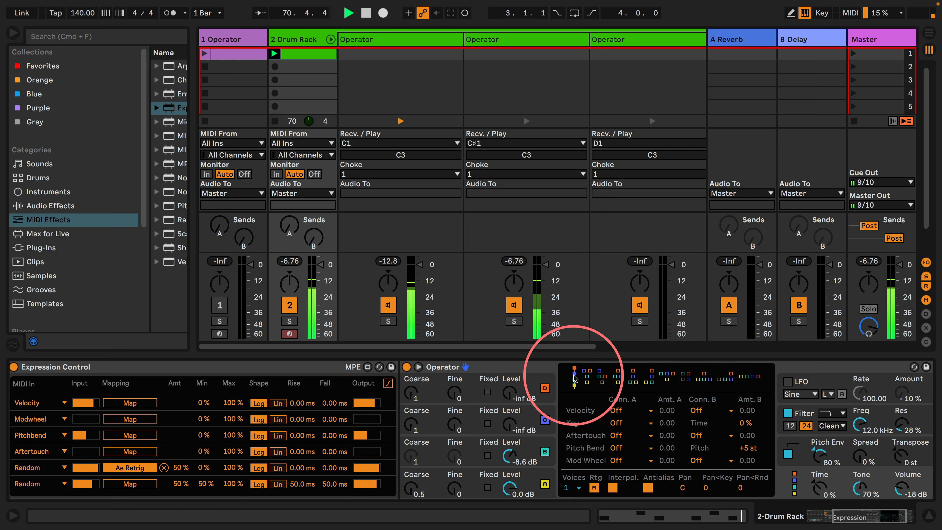
{"action": "left_click", "coordinate": [749, 377]}
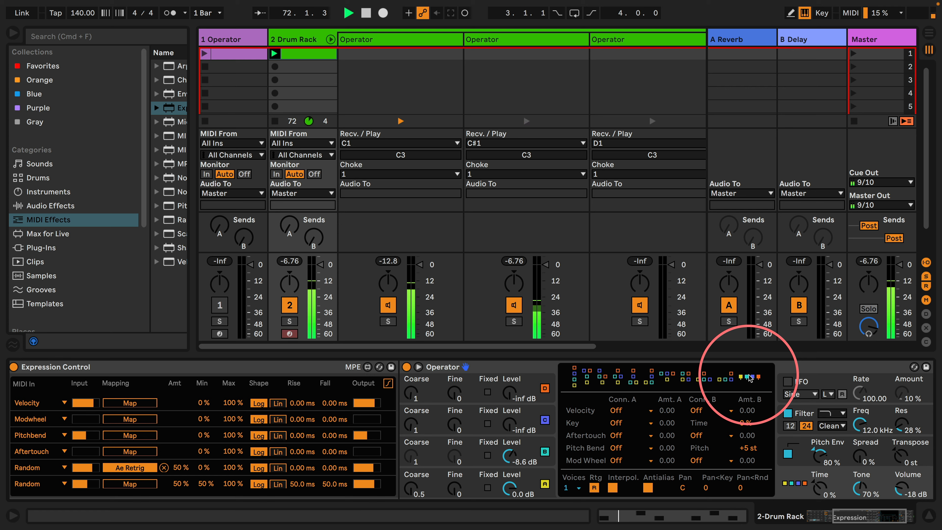
{"action": "left_click", "coordinate": [574, 377]}
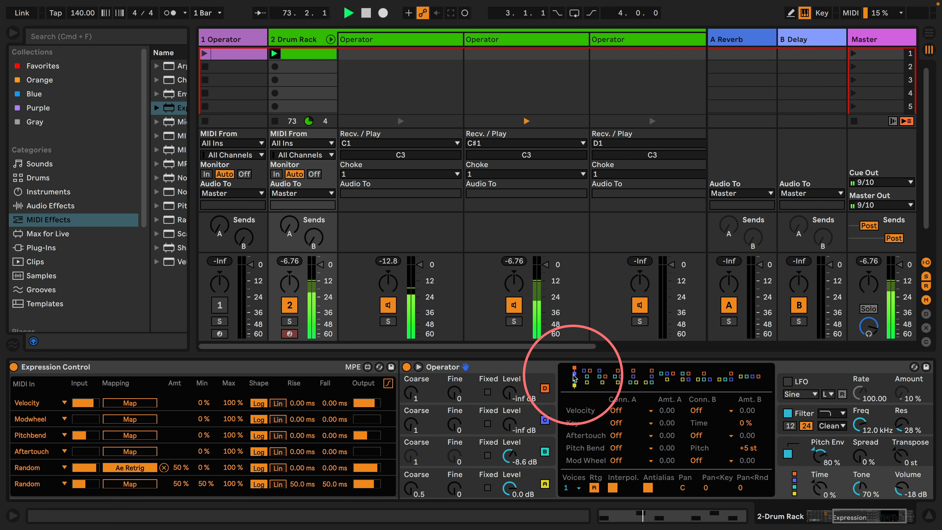
Change the C#1 Operator's filter to high-pass with a frequency of 298 Hz and resonance of 107%
{"action": "scroll", "coordinate": [710, 426], "scroll_direction": "right", "scroll_amount": 5}
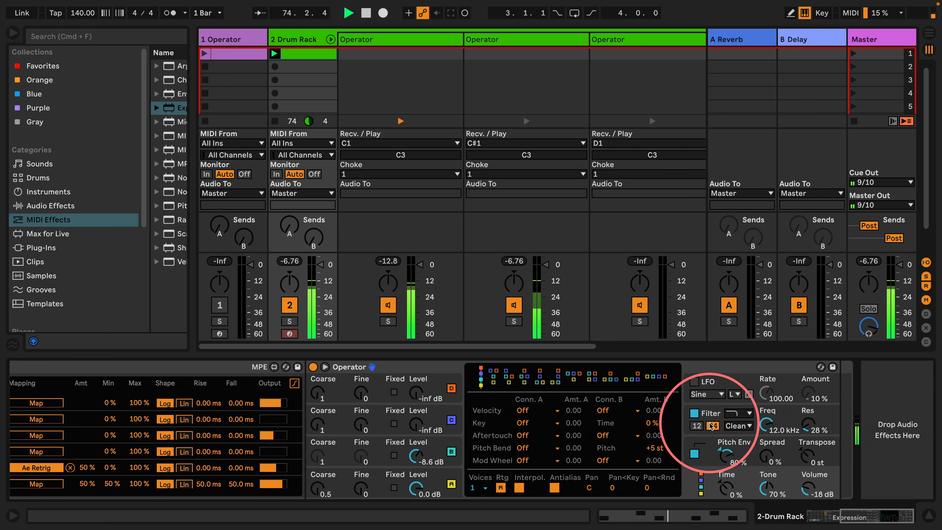
{"action": "left_click_drag", "start_coordinate": [764, 421], "coordinate": [810, 386]}
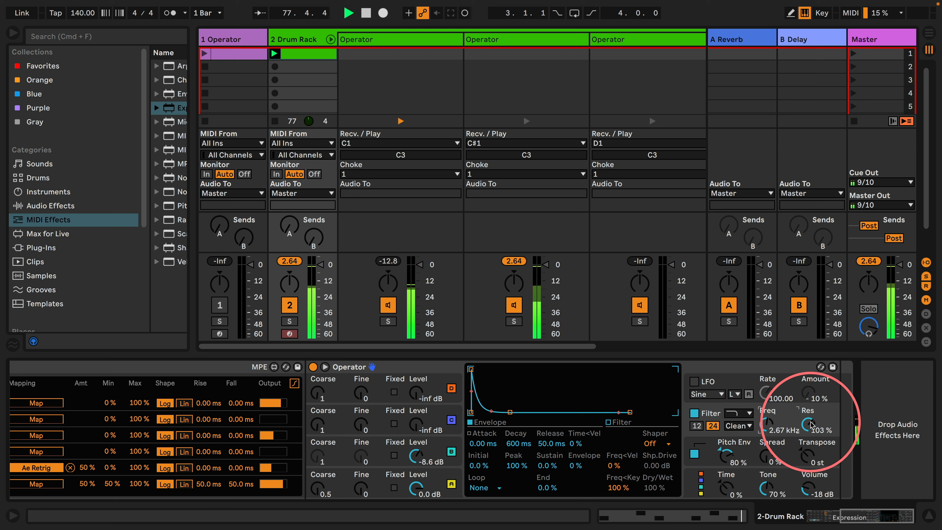
{"action": "left_click", "coordinate": [734, 412]}
{"action": "left_click", "coordinate": [735, 428]}
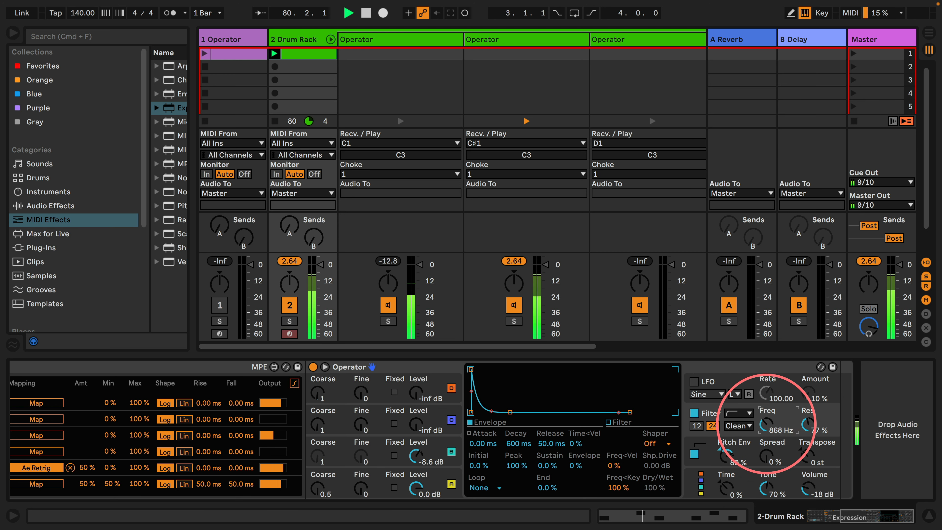
{"action": "left_click_drag", "start_coordinate": [767, 423], "coordinate": [766, 428]}
{"action": "left_click", "coordinate": [809, 424]}
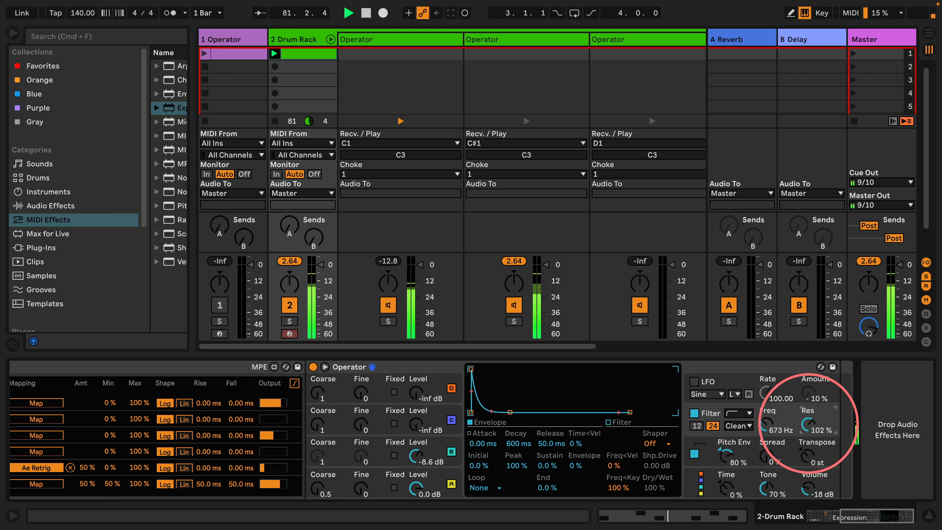
{"action": "left_click_drag", "start_coordinate": [766, 423], "coordinate": [767, 427]}
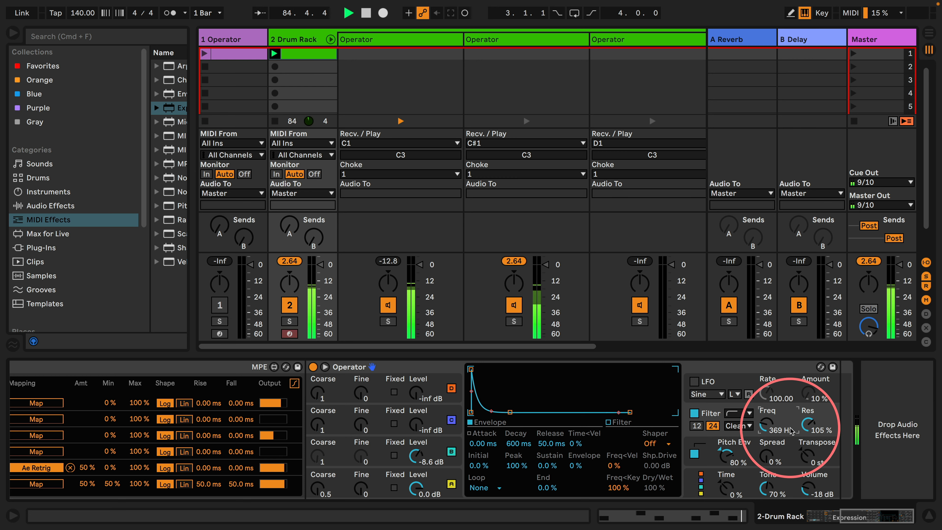
{"action": "left_click_drag", "start_coordinate": [765, 424], "coordinate": [766, 427]}
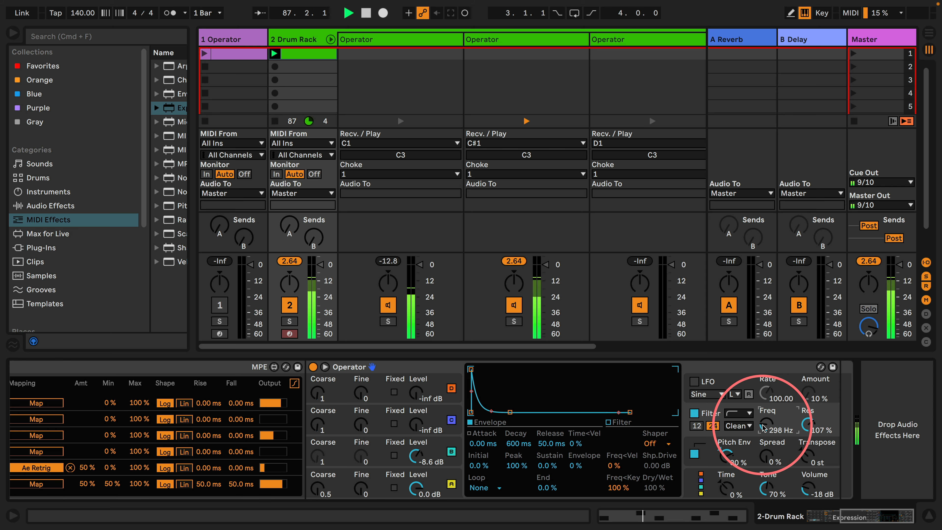
Add D1 notes on all four beats of the Drum Rack clip, at 1.1, 1.2, 1.3 and 1.4
{"action": "scroll", "coordinate": [405, 459], "scroll_direction": "left", "scroll_amount": 10}
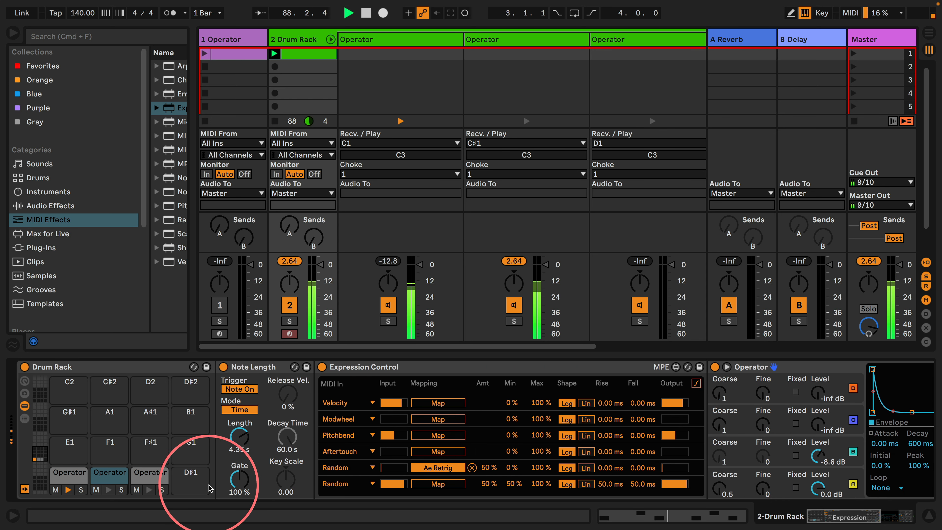
{"action": "left_click", "coordinate": [148, 472]}
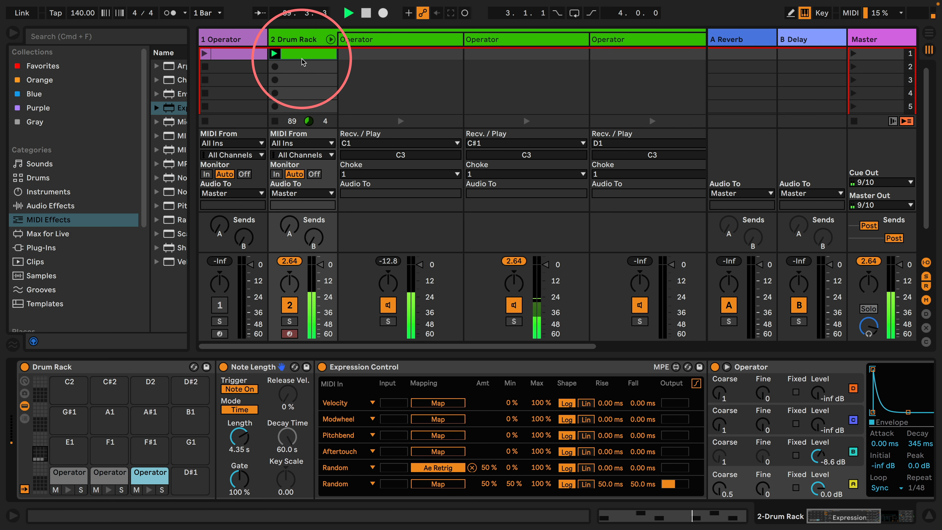
{"action": "double_click", "coordinate": [310, 53]}
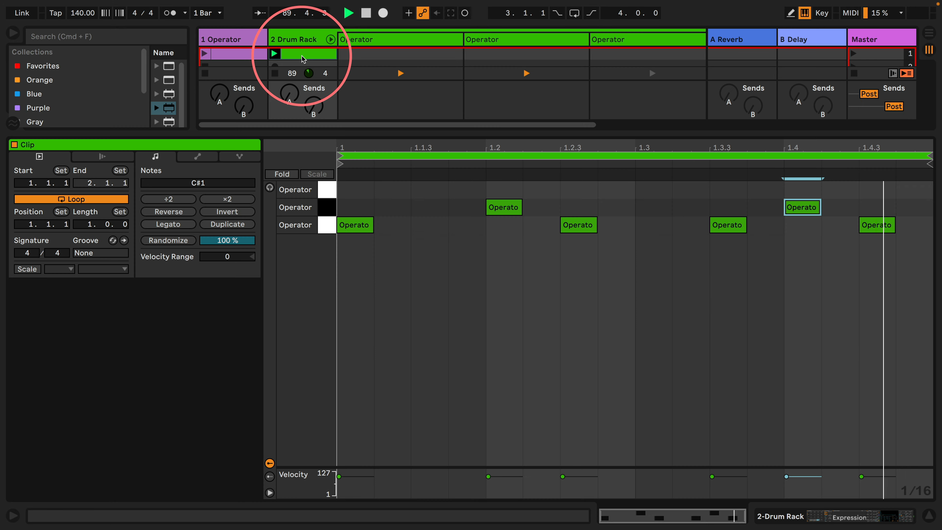
{"action": "left_click", "coordinate": [352, 190]}
{"action": "left_click", "coordinate": [504, 189]}
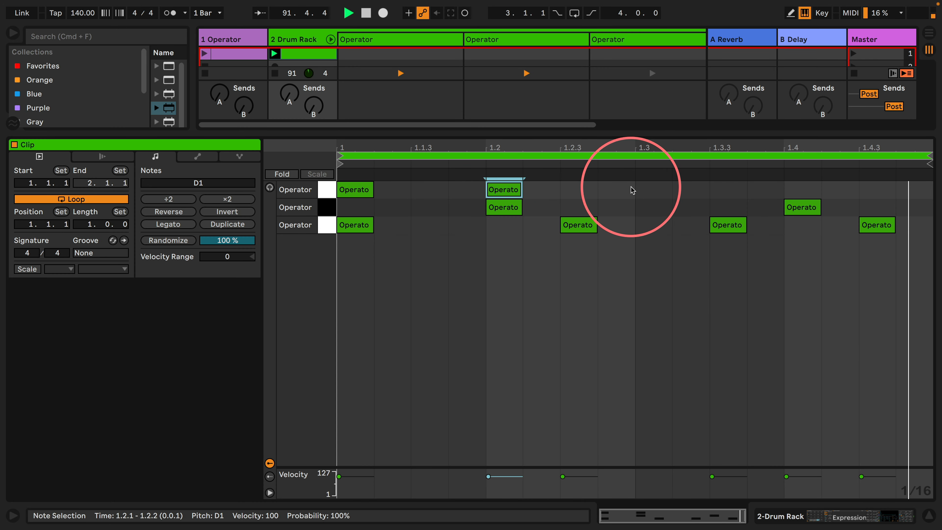
{"action": "left_click", "coordinate": [653, 190]}
{"action": "left_click", "coordinate": [802, 190]}
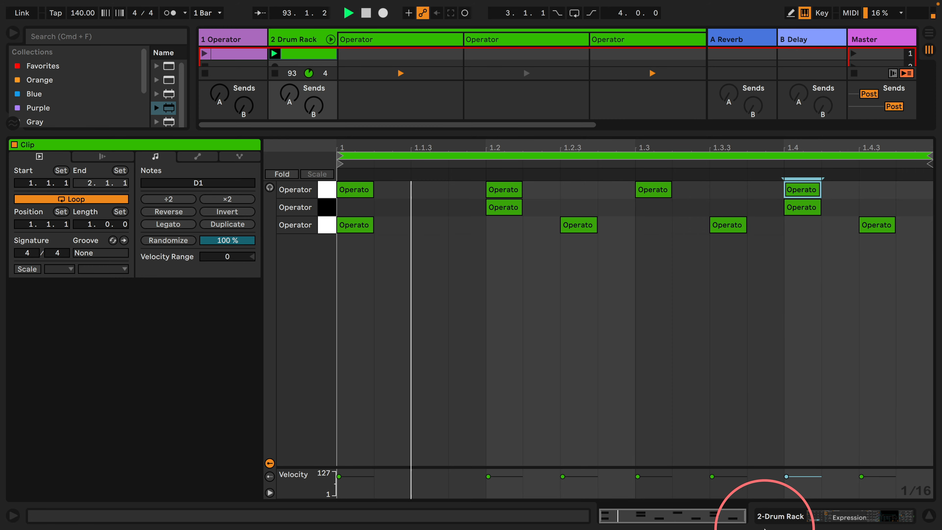
Set the choke group of the D1 Operator chain to None
{"action": "left_click", "coordinate": [774, 518]}
{"action": "left_click", "coordinate": [640, 173]}
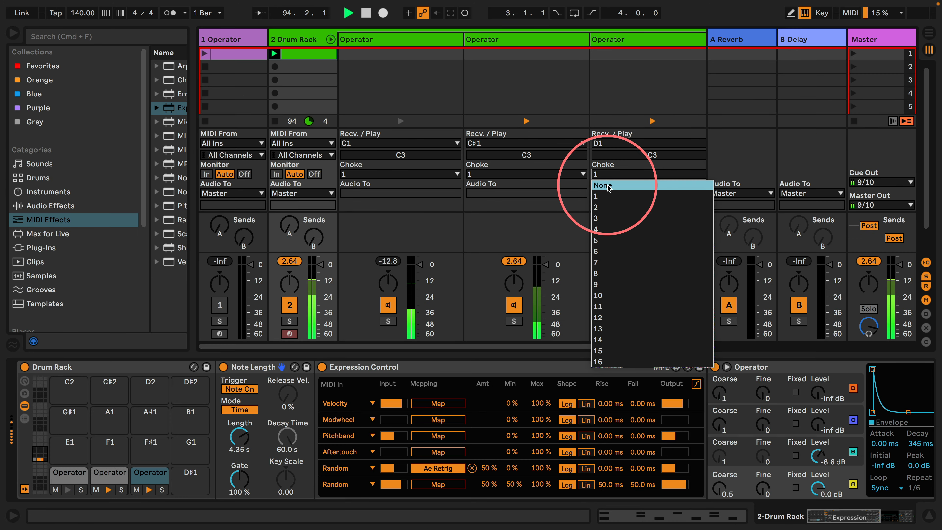
{"action": "left_click", "coordinate": [607, 185]}
Set the D1 Operator's filter frequency to 18.5 kHz and resonance to 0%, with oscillator A's coarse tuning at 7
{"action": "scroll", "coordinate": [429, 427], "scroll_direction": "right", "scroll_amount": 7}
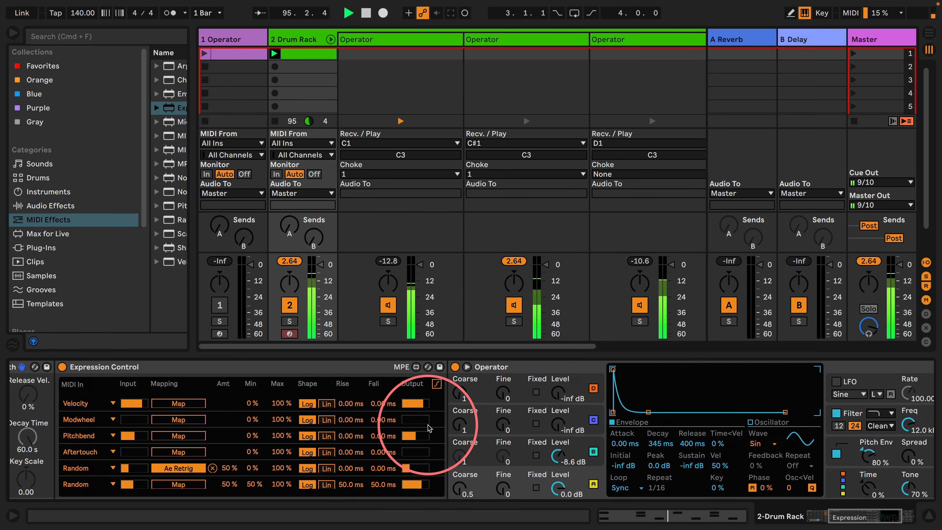
{"action": "scroll", "coordinate": [691, 437], "scroll_direction": "right", "scroll_amount": 4}
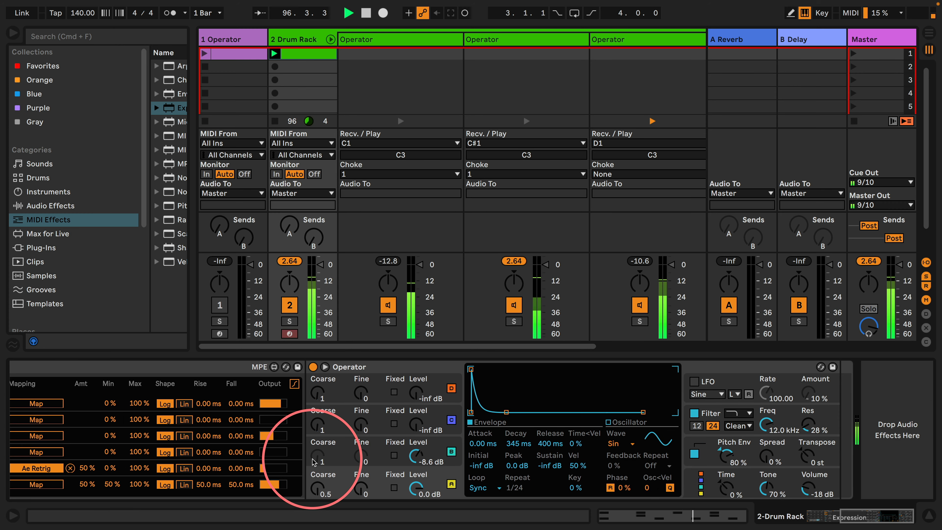
{"action": "scroll", "coordinate": [317, 459], "scroll_direction": "left", "scroll_amount": 7}
{"action": "scroll", "coordinate": [325, 453], "scroll_direction": "left", "scroll_amount": 4}
{"action": "scroll", "coordinate": [631, 434], "scroll_direction": "right", "scroll_amount": 12}
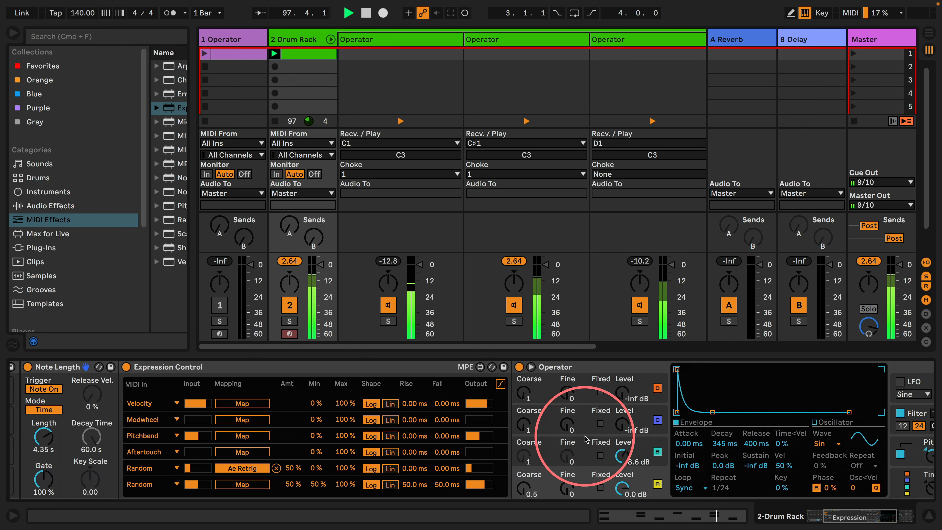
{"action": "left_click_drag", "start_coordinate": [772, 427], "coordinate": [772, 424]}
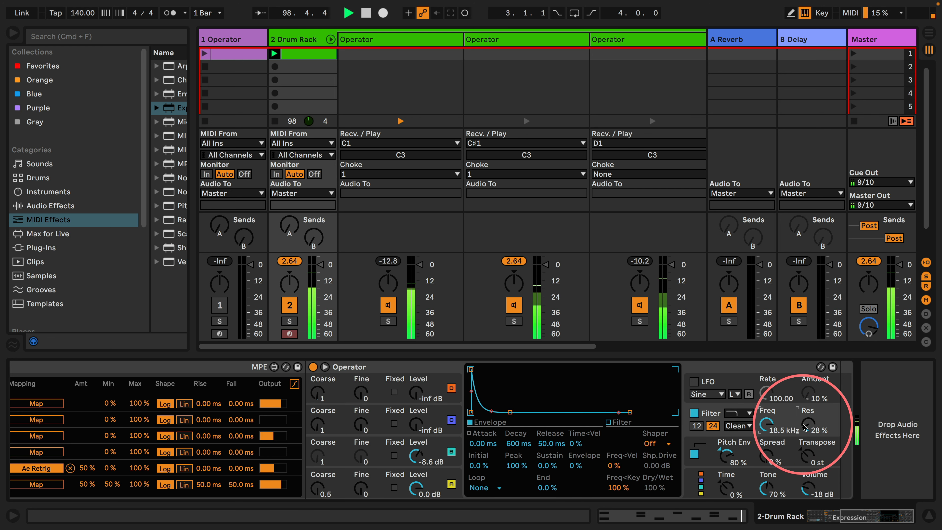
{"action": "left_click_drag", "start_coordinate": [318, 487], "coordinate": [317, 477]}
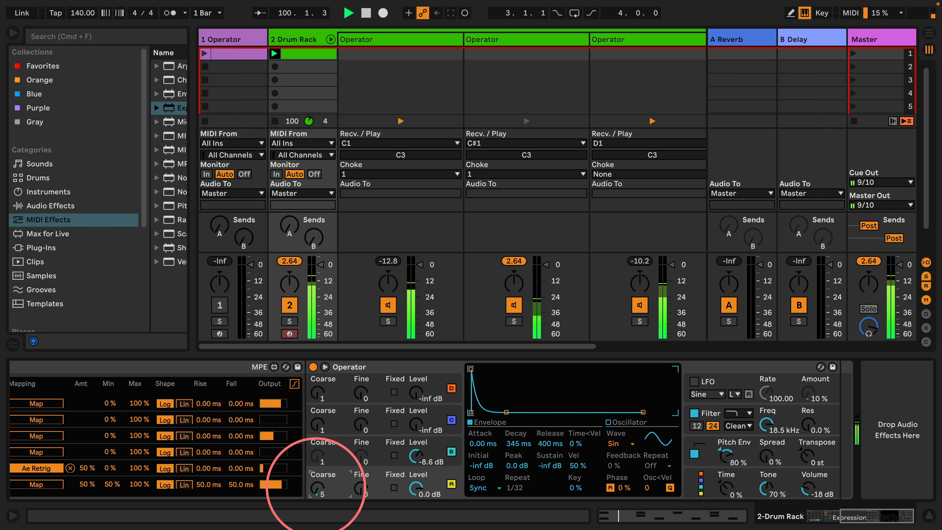
Change the D1 Operator's filter type to high-pass
{"action": "left_click", "coordinate": [798, 409]}
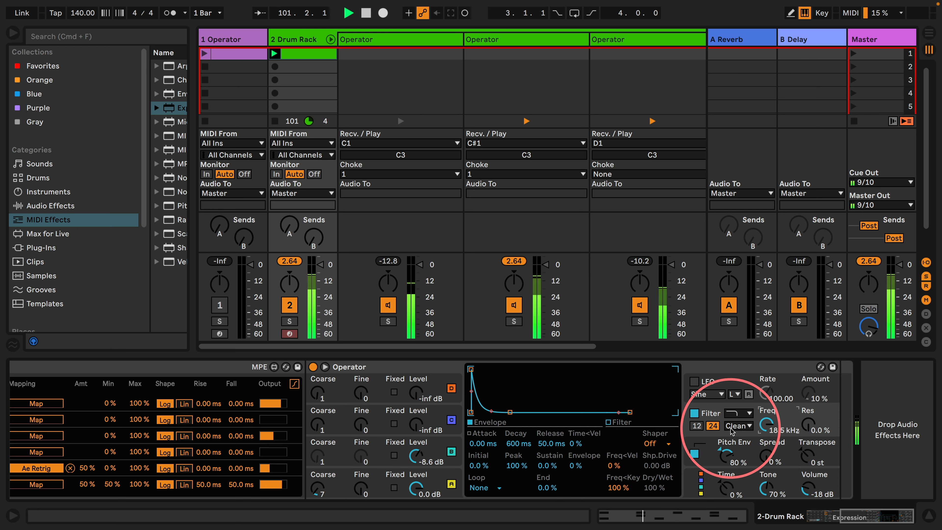
{"action": "left_click", "coordinate": [740, 413]}
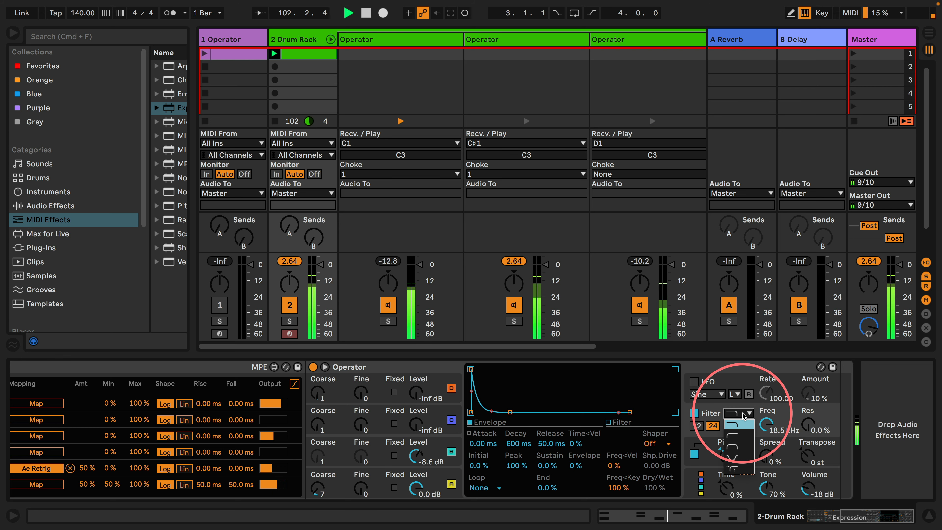
{"action": "left_click", "coordinate": [731, 435]}
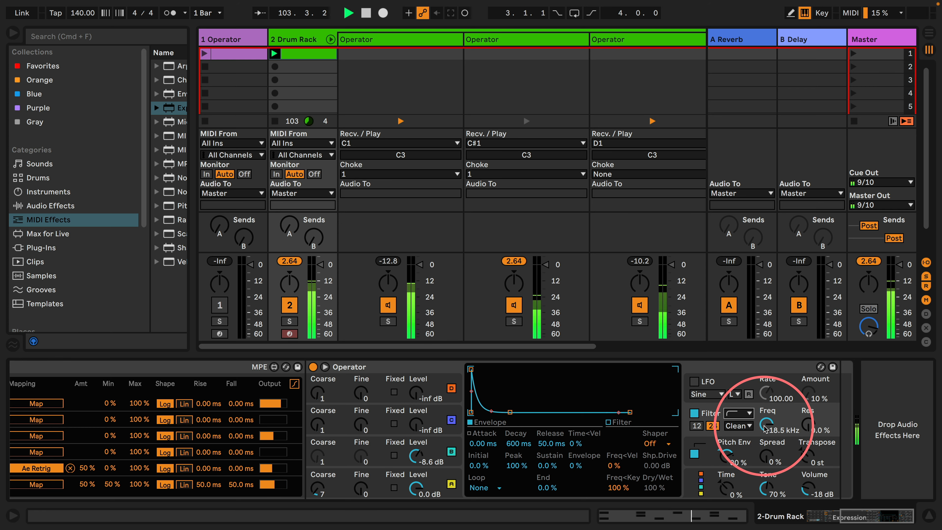
Check which filter type the C#1 Operator uses, leaving its selection as it is
{"action": "scroll", "coordinate": [604, 429], "scroll_direction": "left", "scroll_amount": 10}
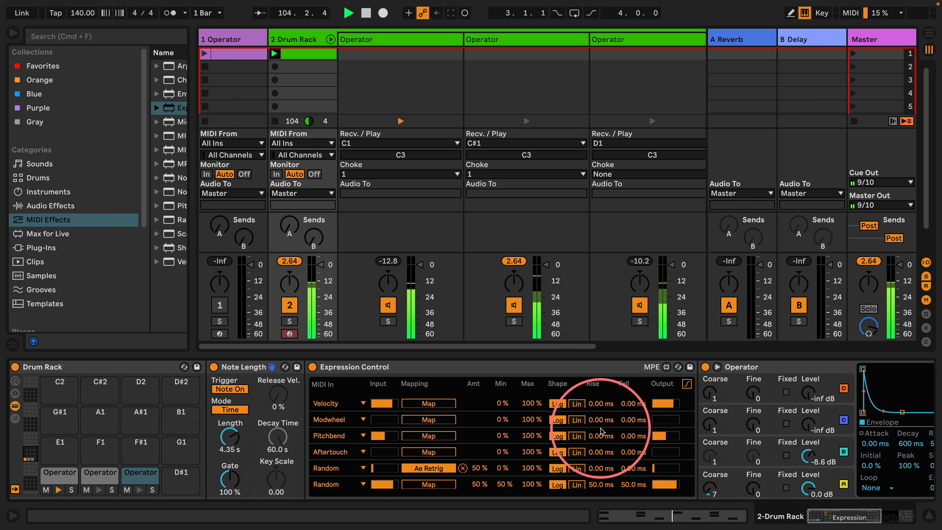
{"action": "left_click", "coordinate": [92, 476]}
{"action": "scroll", "coordinate": [797, 426], "scroll_direction": "right", "scroll_amount": 10}
{"action": "left_click", "coordinate": [804, 415]}
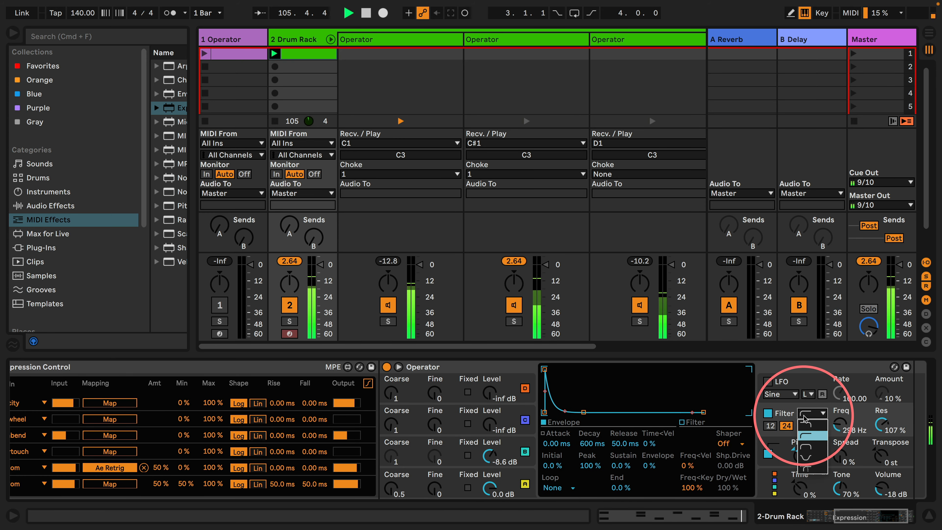
{"action": "left_click", "coordinate": [772, 407]}
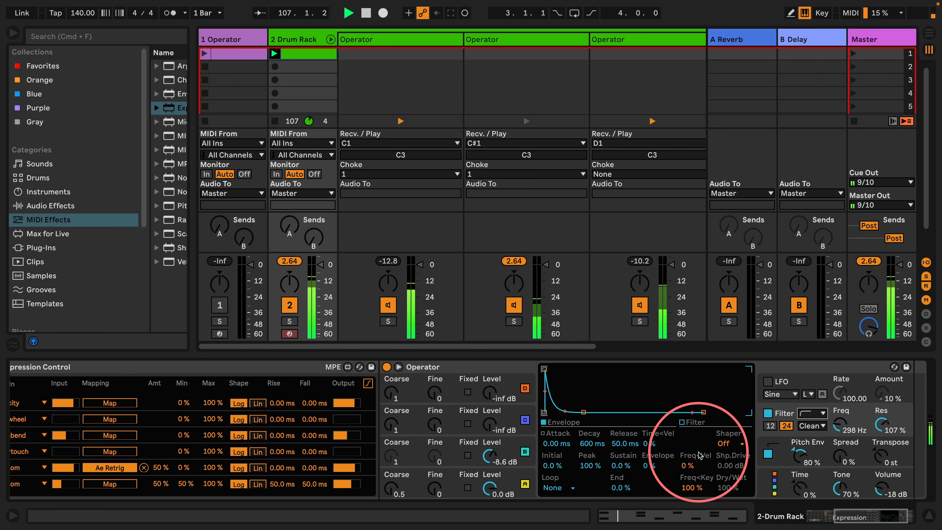
Lower the D1 Operator's high-pass filter frequency to 10.6 kHz and show oscillator A's envelope
{"action": "scroll", "coordinate": [38, 461], "scroll_direction": "left", "scroll_amount": 1}
{"action": "scroll", "coordinate": [40, 464], "scroll_direction": "left", "scroll_amount": 10}
{"action": "left_click", "coordinate": [147, 473]}
{"action": "scroll", "coordinate": [727, 426], "scroll_direction": "right", "scroll_amount": 10}
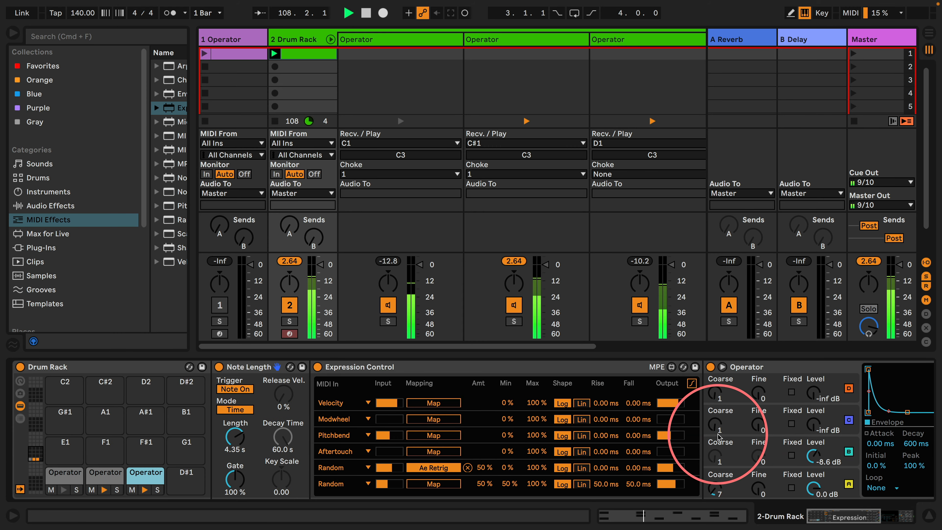
{"action": "scroll", "coordinate": [737, 436], "scroll_direction": "right", "scroll_amount": 1}
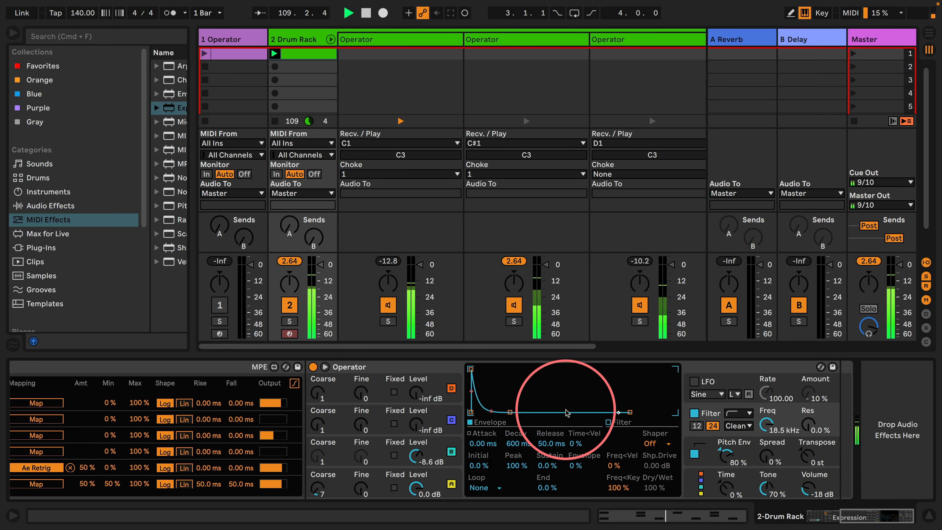
{"action": "left_click_drag", "start_coordinate": [766, 424], "coordinate": [766, 432]}
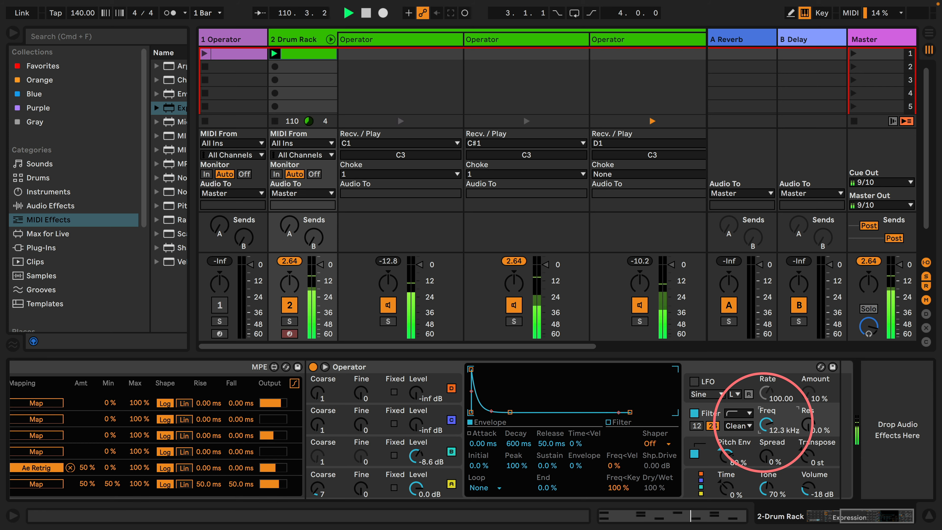
{"action": "left_click", "coordinate": [438, 476]}
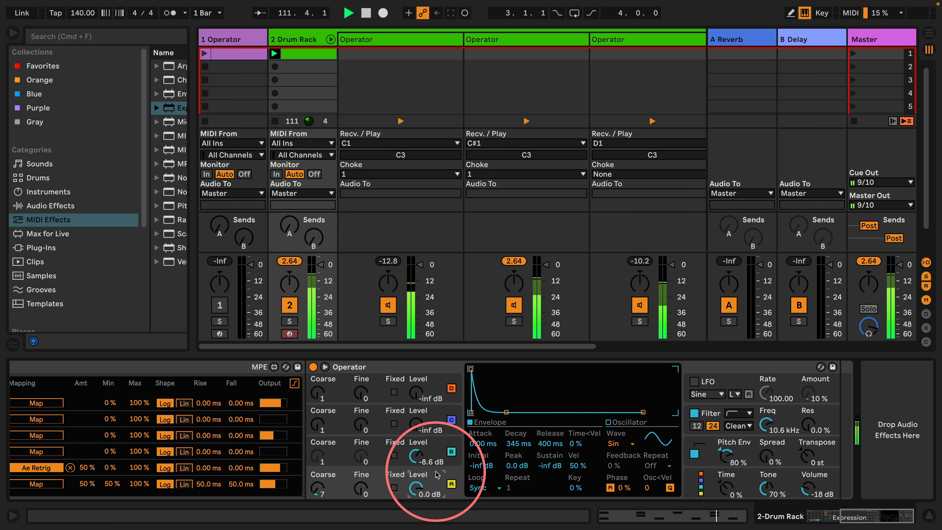
Add C#1 notes to the Drum Rack clip at 1.2.4, 1.3.2 and 1.4.4
{"action": "scroll", "coordinate": [438, 450], "scroll_direction": "left", "scroll_amount": 10}
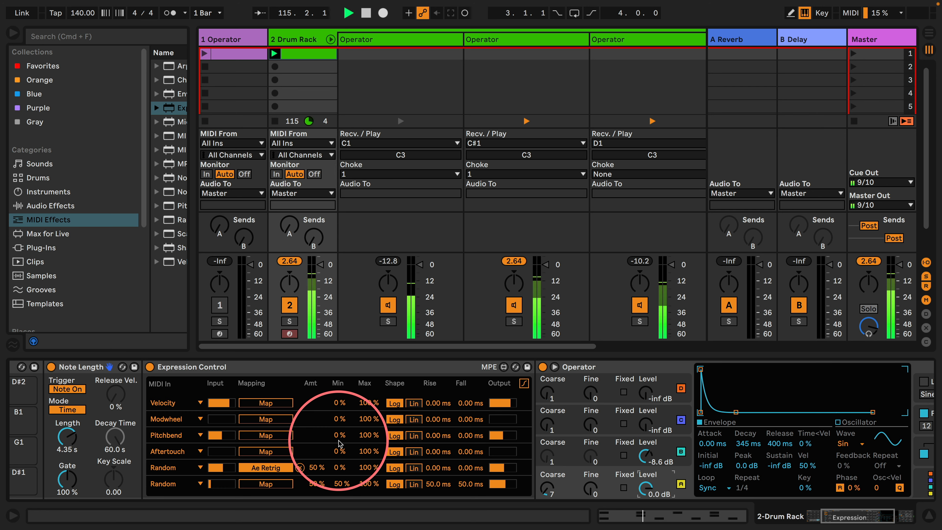
{"action": "scroll", "coordinate": [340, 444], "scroll_direction": "left", "scroll_amount": 7}
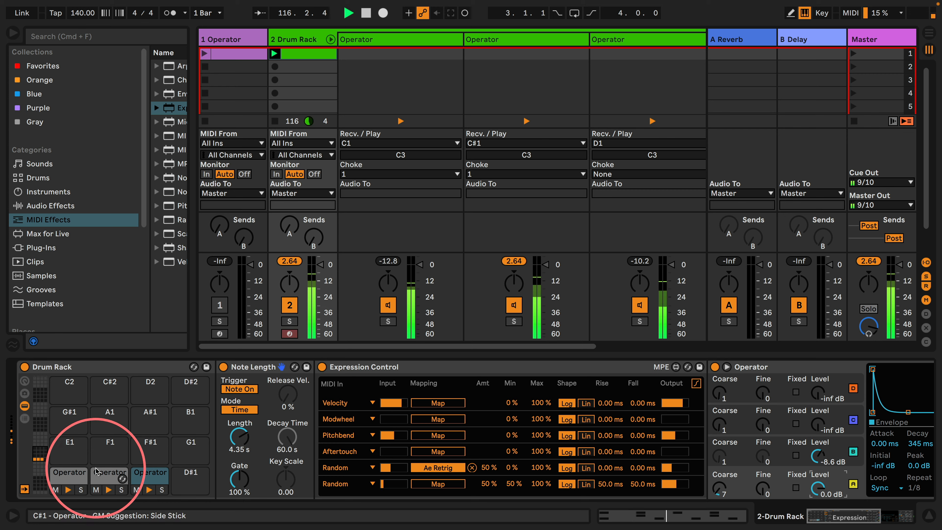
{"action": "left_click", "coordinate": [110, 473]}
{"action": "double_click", "coordinate": [310, 58]}
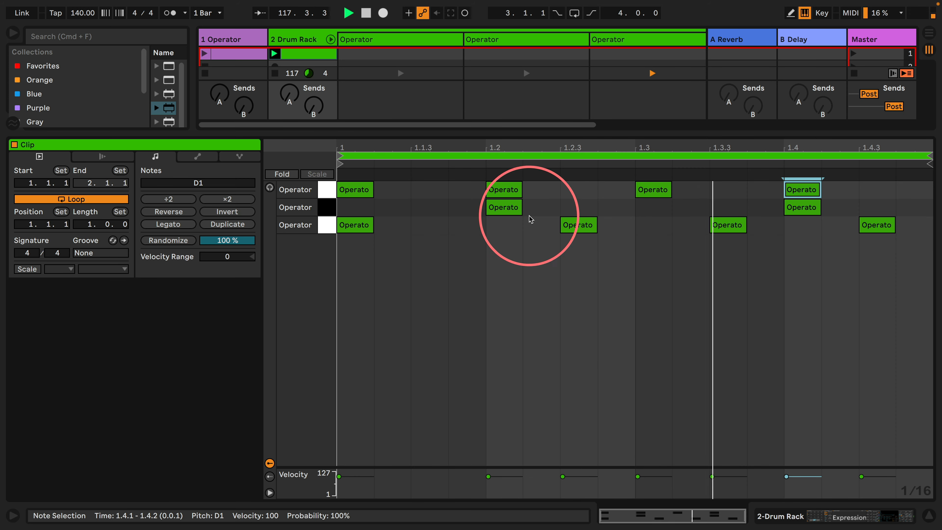
{"action": "double_click", "coordinate": [612, 211]}
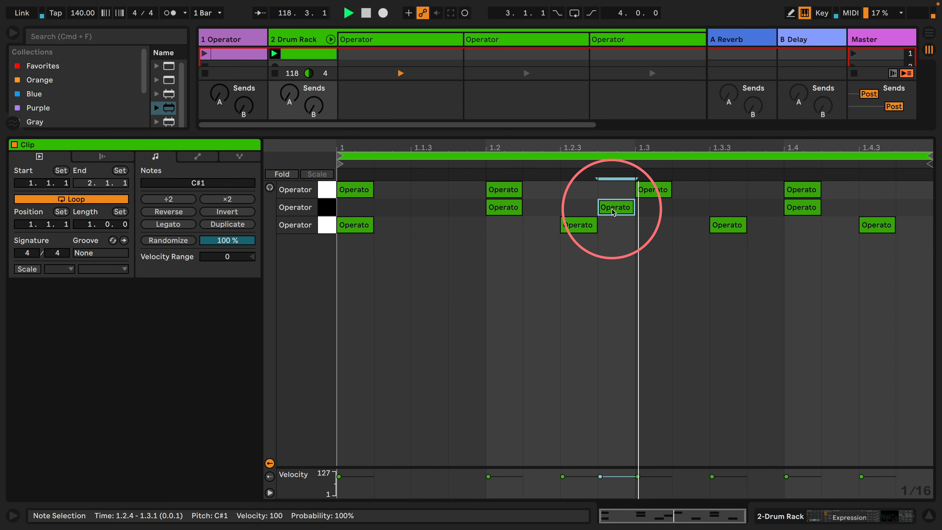
{"action": "double_click", "coordinate": [690, 207]}
{"action": "double_click", "coordinate": [906, 207]}
Set the chance of the C#1 notes at 1.2.4, 1.3.2 and 1.4.4 to 11% and return to the Drum Rack's devices
{"action": "left_click_drag", "start_coordinate": [618, 253], "coordinate": [686, 210]}
{"action": "left_click_drag", "start_coordinate": [881, 208], "coordinate": [910, 211]}
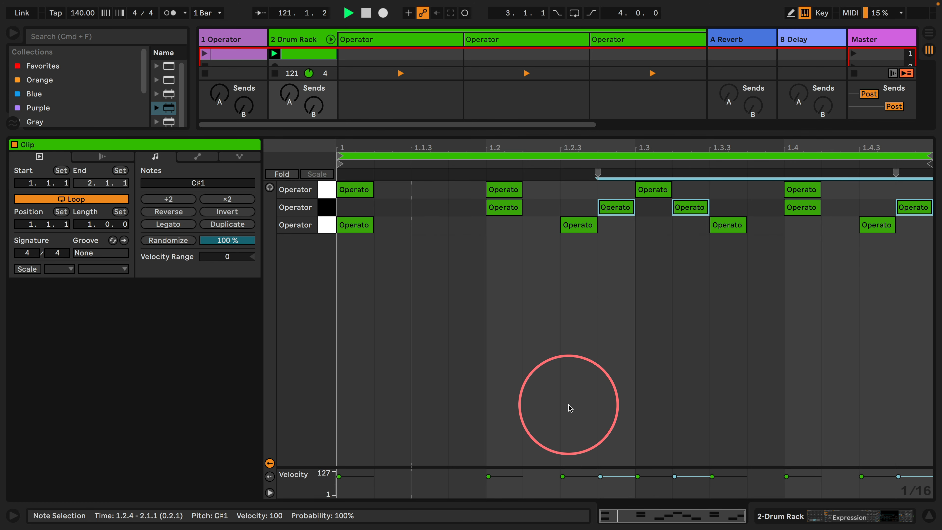
{"action": "left_click", "coordinate": [269, 476]}
{"action": "left_click_drag", "start_coordinate": [600, 482], "coordinate": [600, 494]}
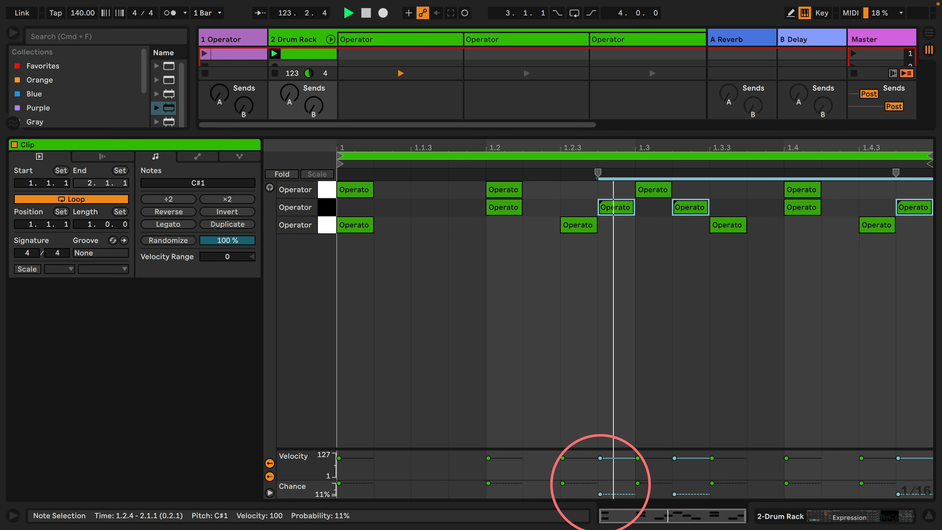
{"action": "left_click", "coordinate": [768, 516]}
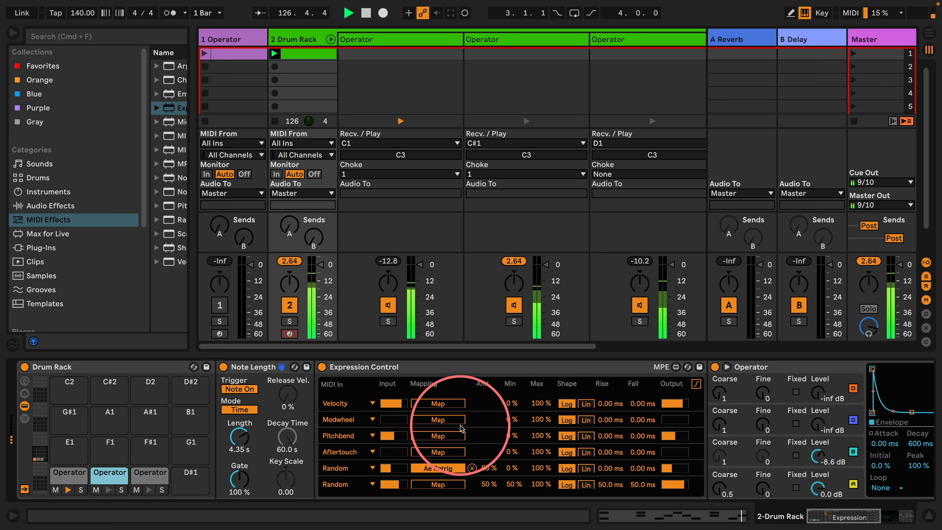
{"action": "scroll", "coordinate": [478, 420], "scroll_direction": "right", "scroll_amount": 10}
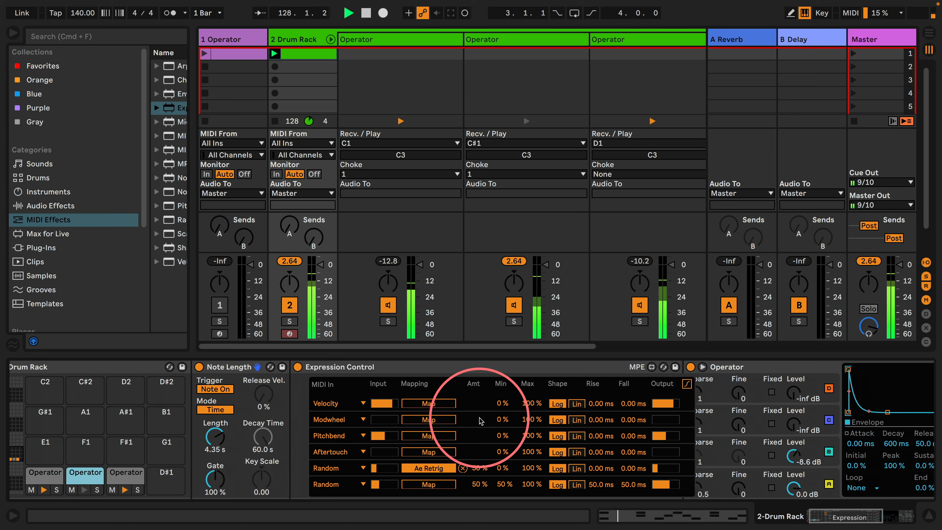
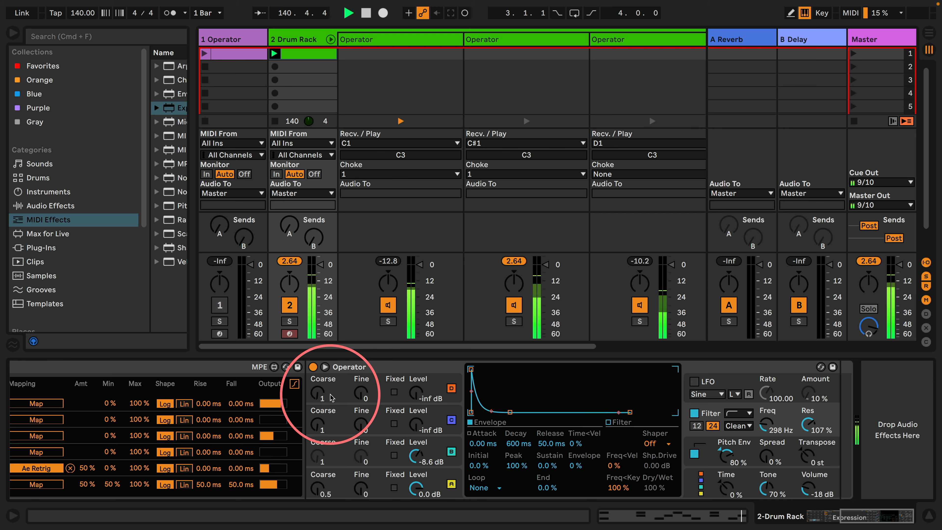
Shorten the decay of the D1 Operator's oscillator A envelope to 152 ms
{"action": "scroll", "coordinate": [263, 417], "scroll_direction": "left", "scroll_amount": 10}
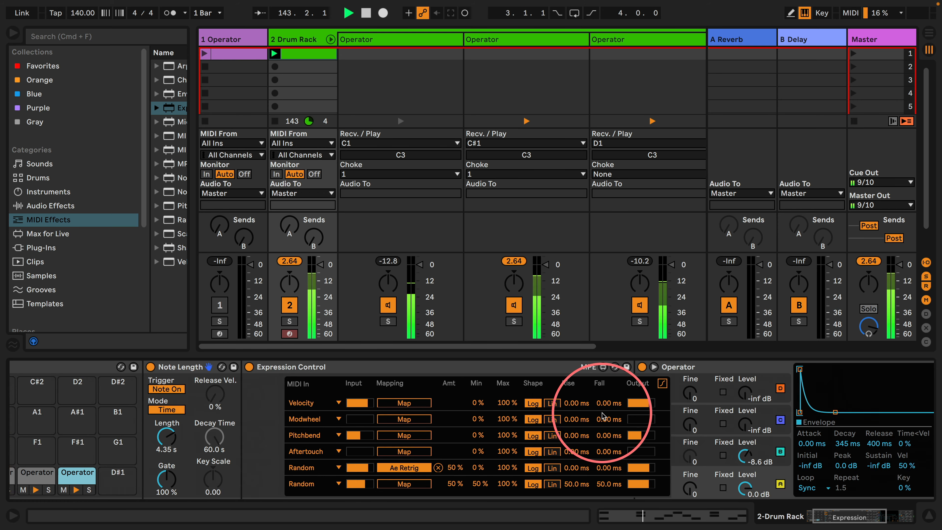
{"action": "scroll", "coordinate": [608, 384], "scroll_direction": "right", "scroll_amount": 10}
{"action": "left_click_drag", "start_coordinate": [506, 412], "coordinate": [501, 412]}
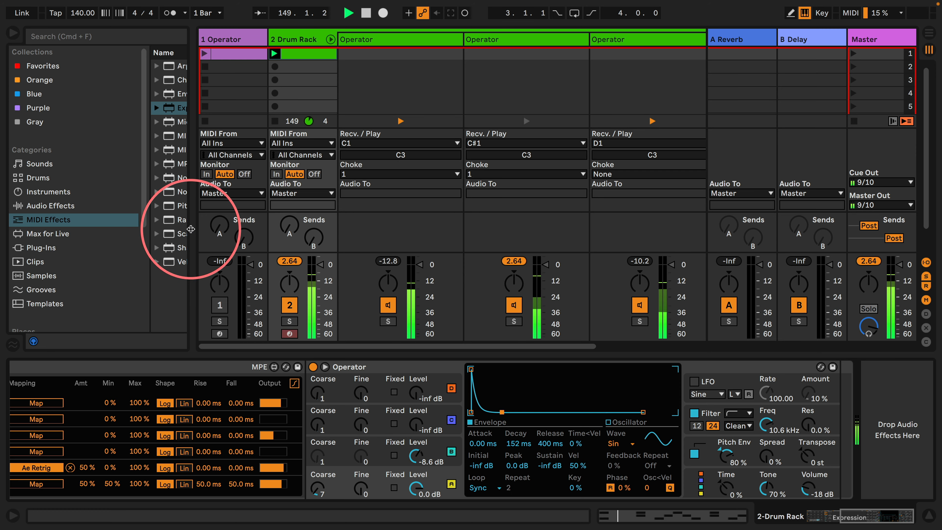
Insert a Velocity device before the D1 Operator with Out Hi and Random at 64, and set oscillator A's Time<Vel to -100%
{"action": "left_click_drag", "start_coordinate": [192, 227], "coordinate": [321, 267]}
{"action": "left_click", "coordinate": [185, 262]}
{"action": "left_click_drag", "start_coordinate": [321, 397], "coordinate": [322, 397]}
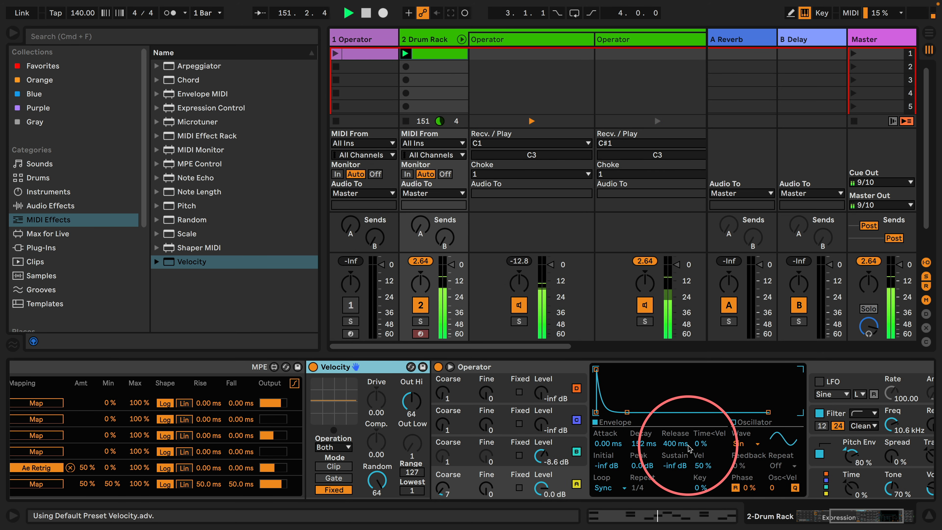
{"action": "left_click_drag", "start_coordinate": [706, 449], "coordinate": [706, 469]}
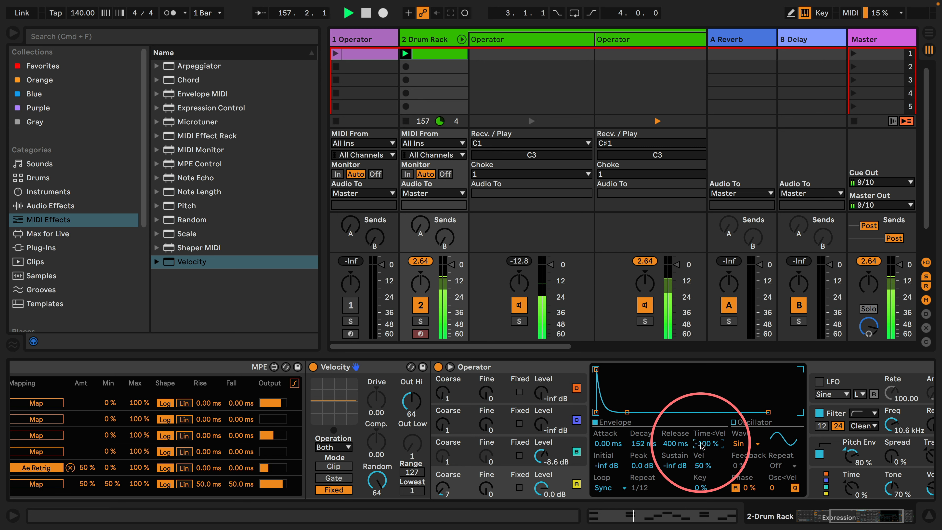
Add a Drum Buss after the D1 Operator, with its output at -2 dB and Transients at 1.00
{"action": "scroll", "coordinate": [642, 406], "scroll_direction": "right", "scroll_amount": 5}
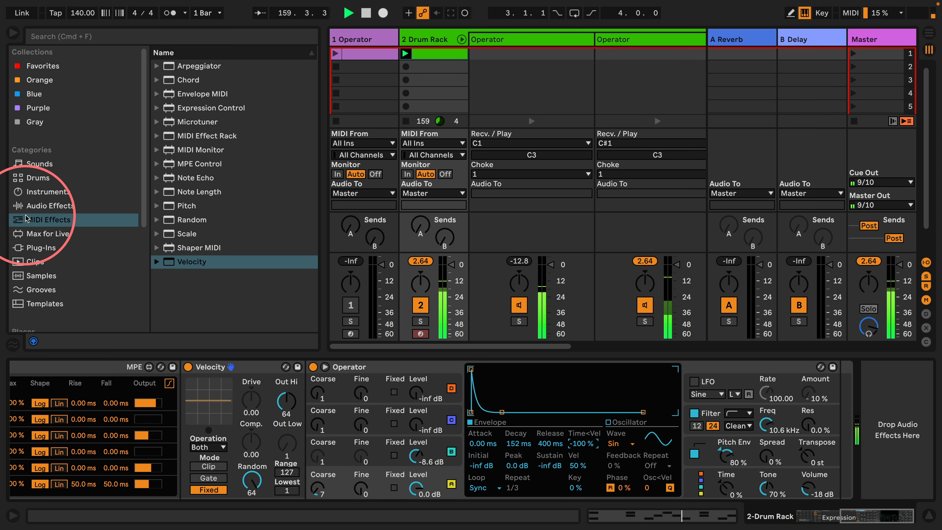
{"action": "left_click", "coordinate": [40, 206]}
{"action": "left_click_drag", "start_coordinate": [218, 240], "coordinate": [904, 407]}
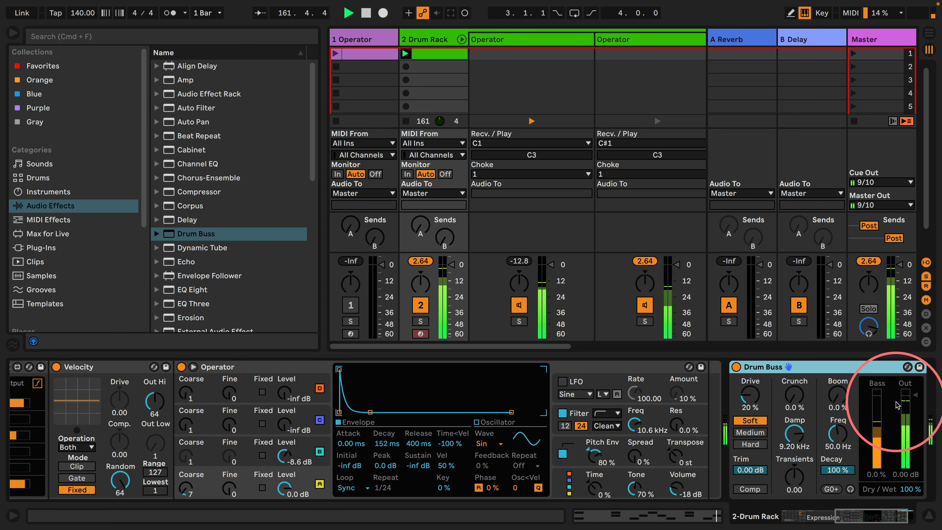
{"action": "left_click", "coordinate": [906, 476]}
{"action": "type", "text": "-2"}
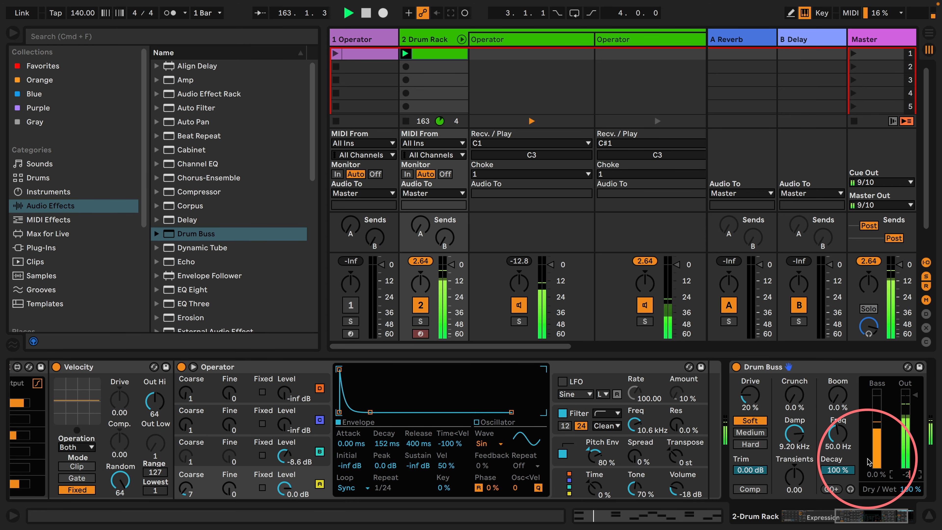
{"action": "key", "text": "Return"}
{"action": "left_click_drag", "start_coordinate": [796, 477], "coordinate": [796, 477]}
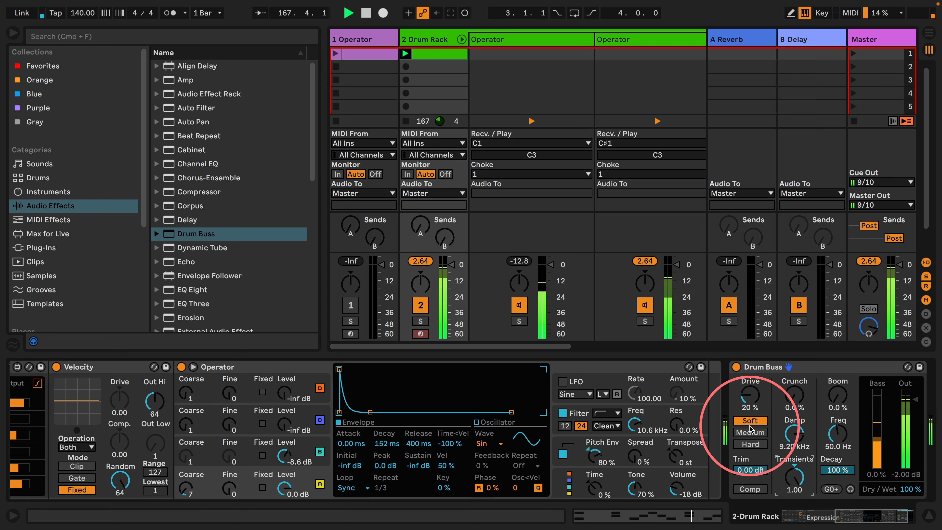
Lower the C#1 chain's volume slightly in the mixer and nudge the D1 chain's pan off centre
{"action": "scroll", "coordinate": [750, 429], "scroll_direction": "right", "scroll_amount": 3}
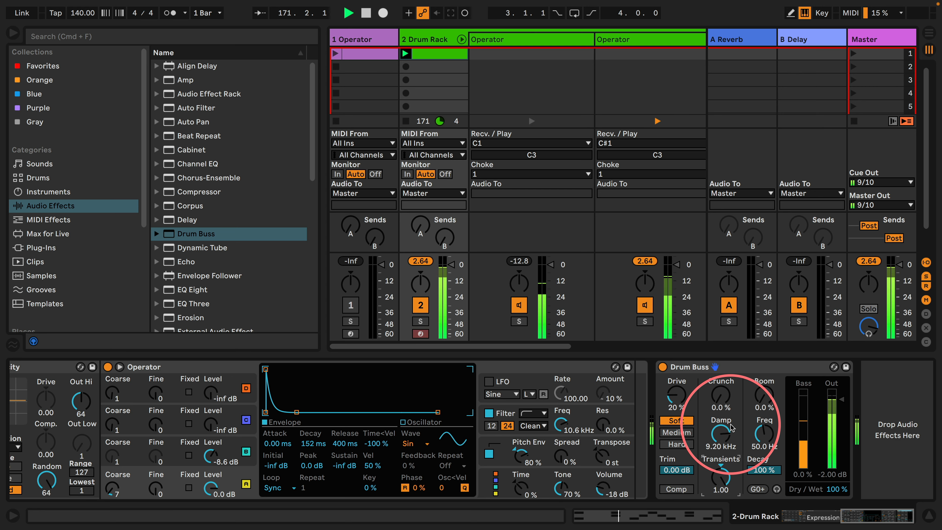
{"action": "scroll", "coordinate": [627, 267], "scroll_direction": "right", "scroll_amount": 5}
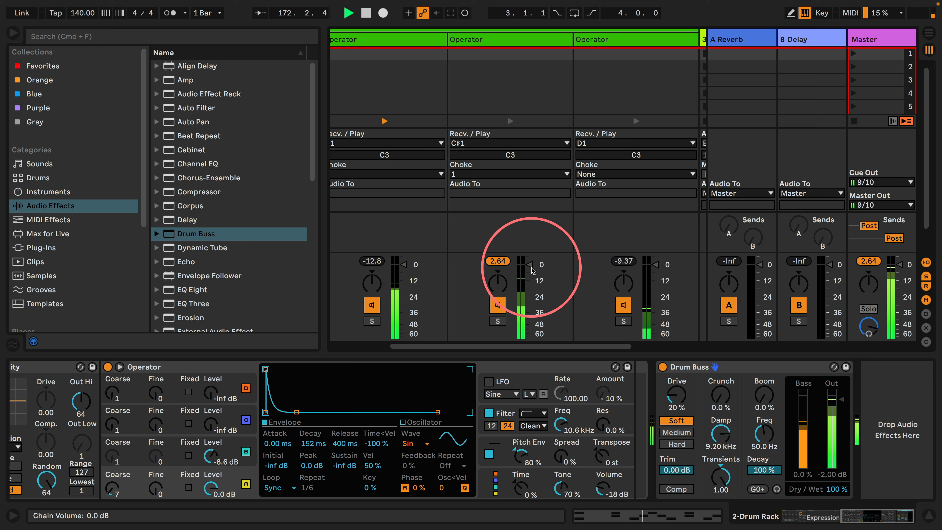
{"action": "left_click_drag", "start_coordinate": [530, 267], "coordinate": [531, 272]}
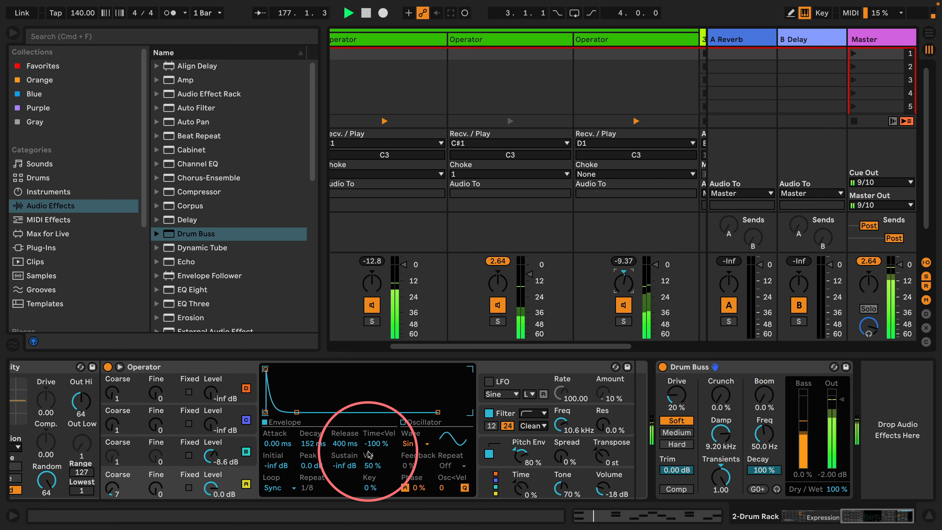
Insert a Beat Repeat before the Drum Buss, with Offset 8/16, Grid 1/6 and Gate 8/16
{"action": "left_click_drag", "start_coordinate": [186, 136], "coordinate": [659, 391]}
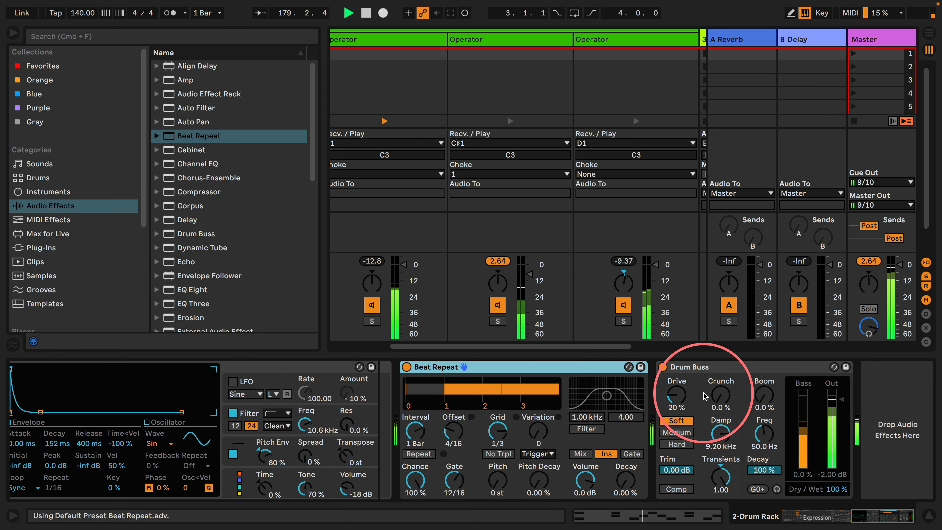
{"action": "left_click_drag", "start_coordinate": [497, 439], "coordinate": [448, 424]}
{"action": "left_click", "coordinate": [450, 435]}
{"action": "left_click", "coordinate": [450, 476]}
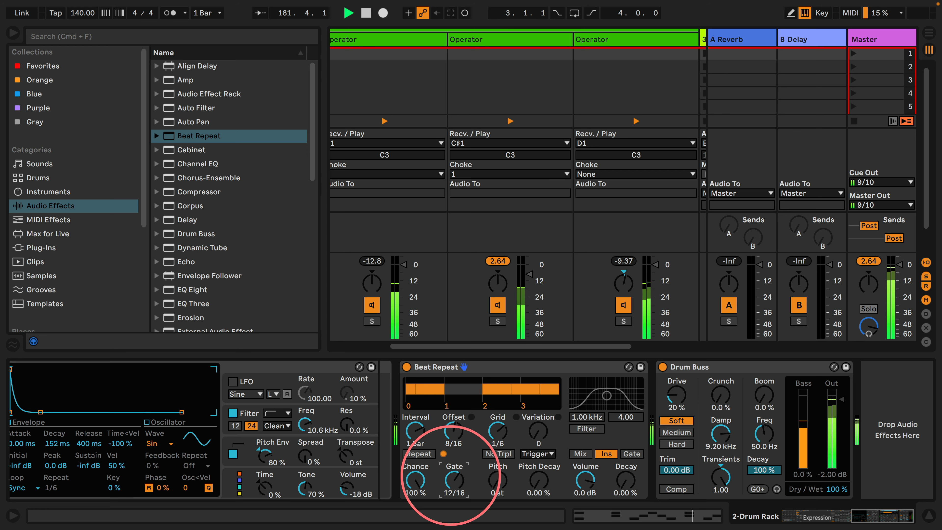
{"action": "left_click_drag", "start_coordinate": [452, 479], "coordinate": [452, 484]}
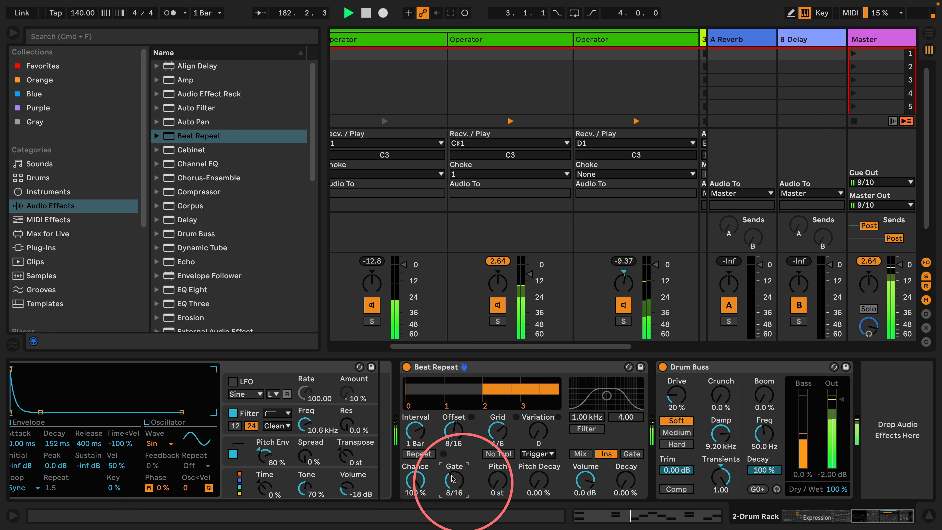
Set Beat Repeat's Variation to 2 in 1/16 mode and its Chance to 25%
{"action": "left_click", "coordinate": [538, 453]}
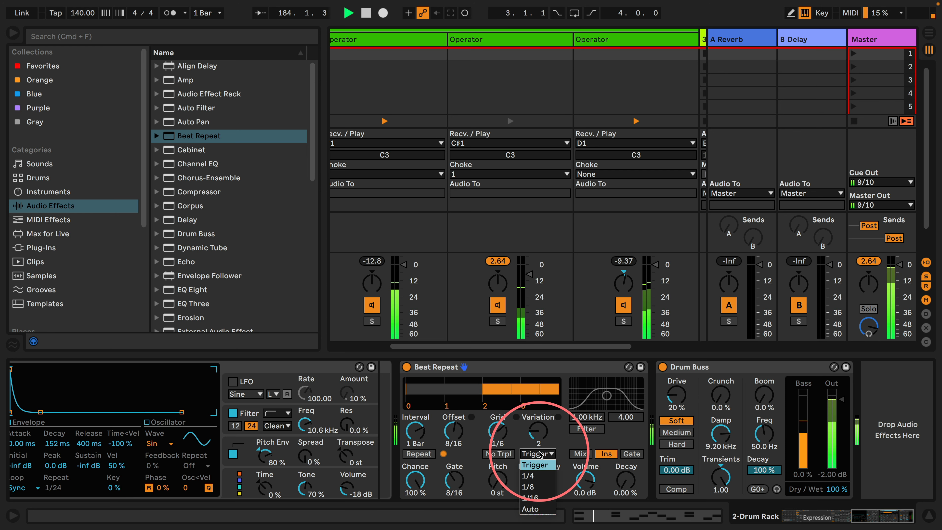
{"action": "left_click", "coordinate": [534, 495]}
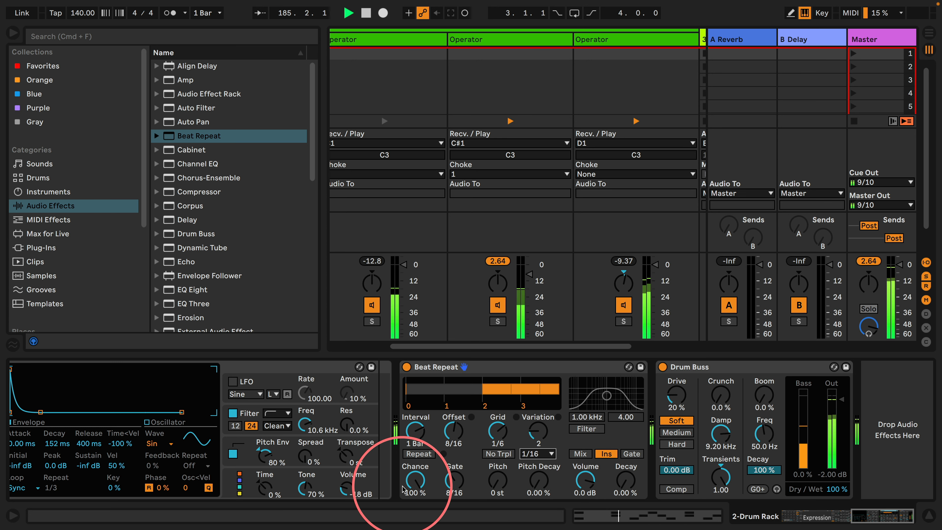
{"action": "left_click_drag", "start_coordinate": [416, 483], "coordinate": [413, 499]}
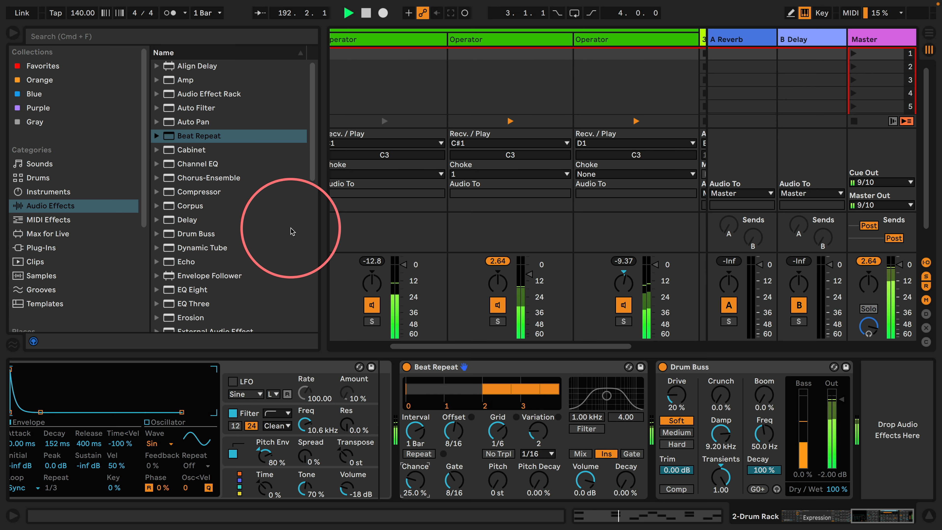
Hide the browser and fold away the Drum Rack's individual chains in the mixer
{"action": "left_click_drag", "start_coordinate": [321, 194], "coordinate": [220, 196]}
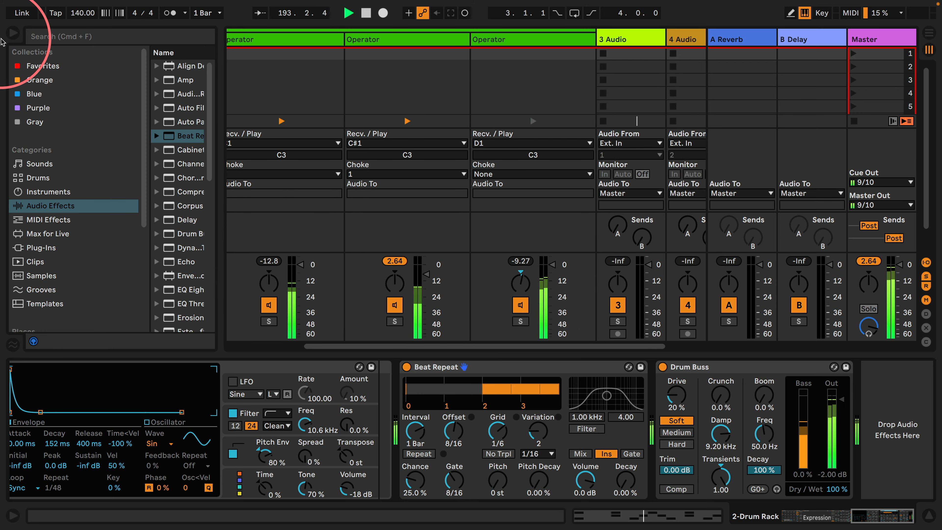
{"action": "left_click", "coordinate": [13, 33]}
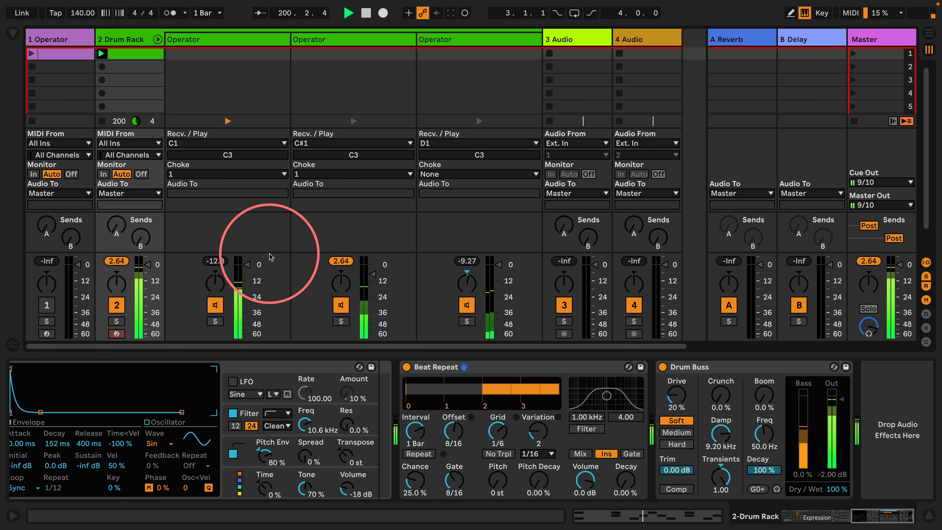
{"action": "scroll", "coordinate": [415, 386], "scroll_direction": "left", "scroll_amount": 10}
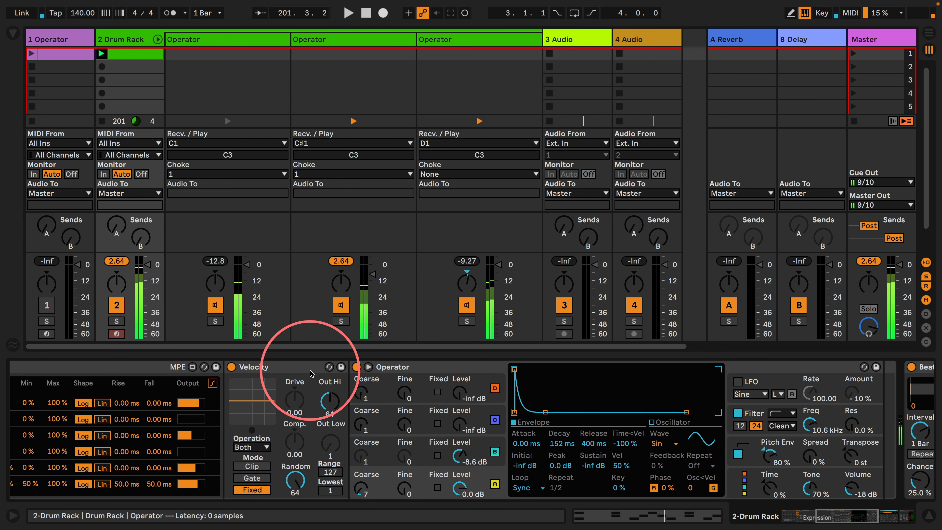
{"action": "scroll", "coordinate": [310, 373], "scroll_direction": "left", "scroll_amount": 15}
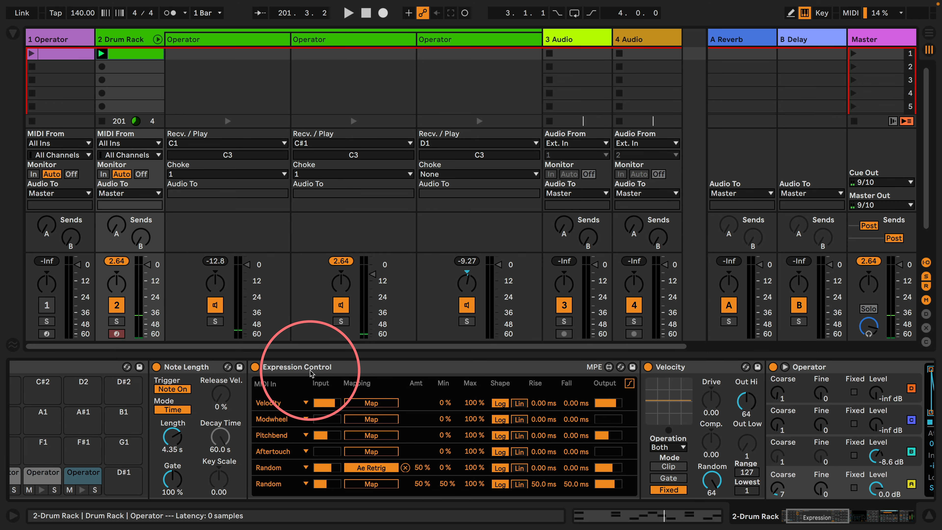
{"action": "left_click", "coordinate": [158, 39]}
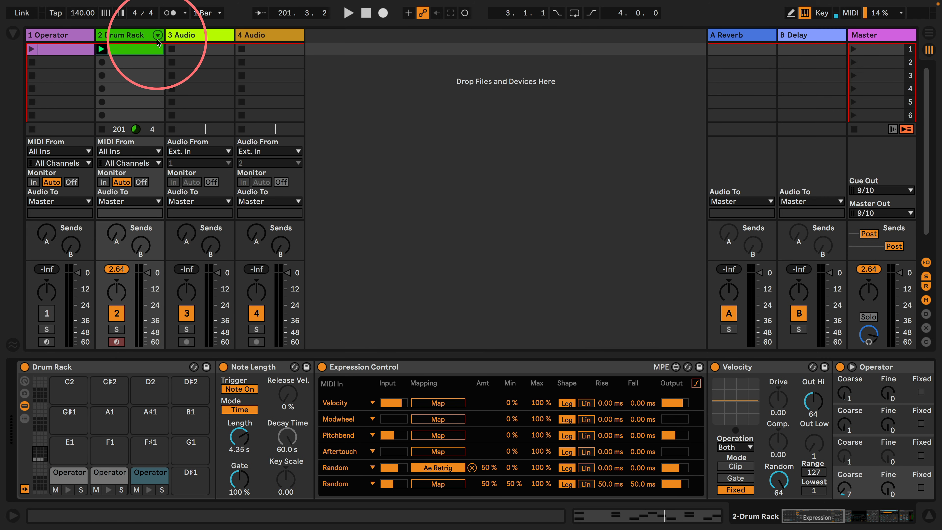
Reopen and widen the browser, and add a Sampler instrument on a new MIDI track after 4 Audio
{"action": "left_click", "coordinate": [13, 33]}
{"action": "left_click_drag", "start_coordinate": [219, 189], "coordinate": [311, 201]}
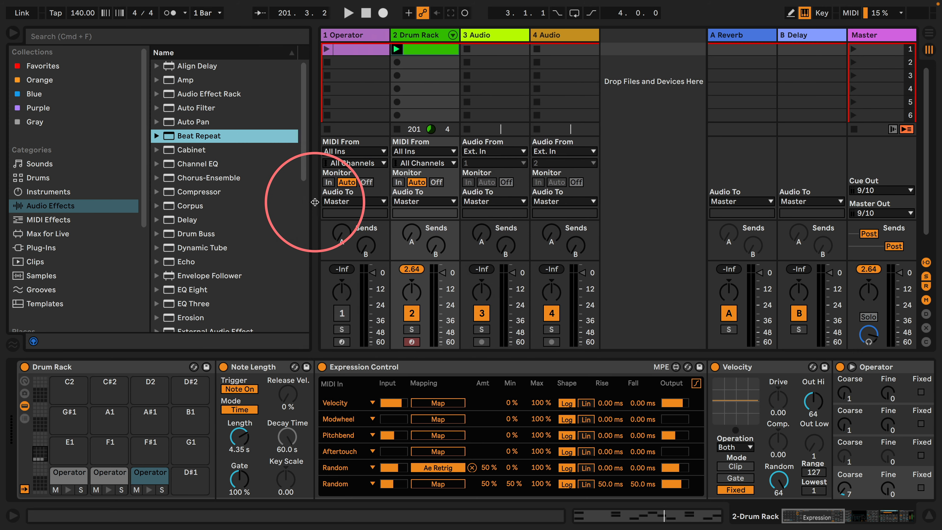
{"action": "scroll", "coordinate": [200, 200], "scroll_direction": "down", "scroll_amount": 5}
{"action": "left_click", "coordinate": [49, 192]}
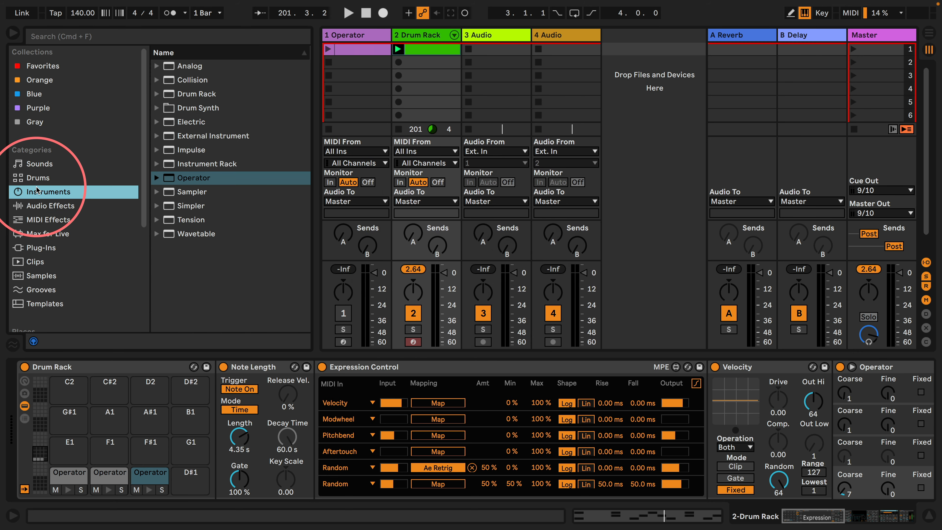
{"action": "left_click_drag", "start_coordinate": [176, 195], "coordinate": [642, 81]}
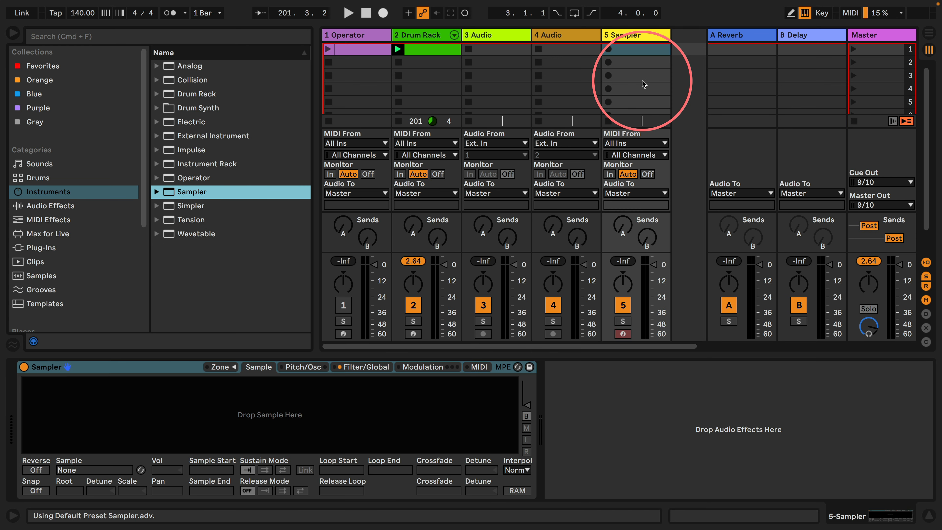
Open the Vocals folder in SAMPLES and AUDIO and browse to the 28a-voc samples
{"action": "scroll", "coordinate": [37, 238], "scroll_direction": "down", "scroll_amount": 5}
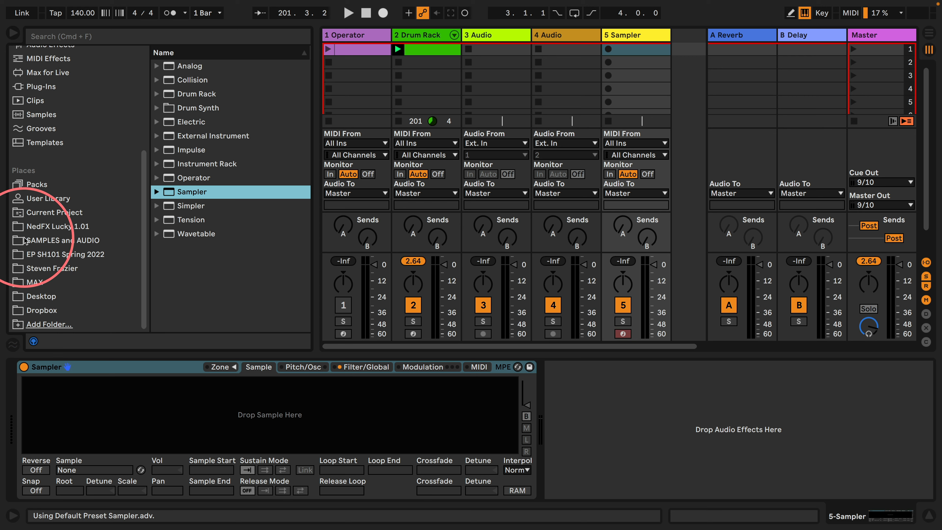
{"action": "left_click", "coordinate": [42, 239]}
{"action": "scroll", "coordinate": [228, 236], "scroll_direction": "down", "scroll_amount": 10}
{"action": "scroll", "coordinate": [227, 236], "scroll_direction": "down", "scroll_amount": 2}
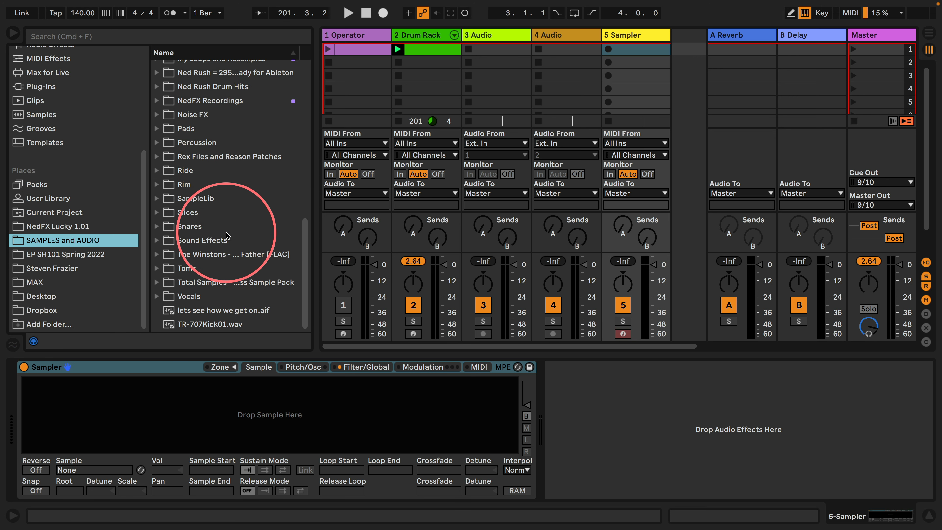
{"action": "left_click", "coordinate": [159, 296]}
{"action": "scroll", "coordinate": [212, 223], "scroll_direction": "down", "scroll_amount": 6}
{"action": "scroll", "coordinate": [212, 224], "scroll_direction": "down", "scroll_amount": 4}
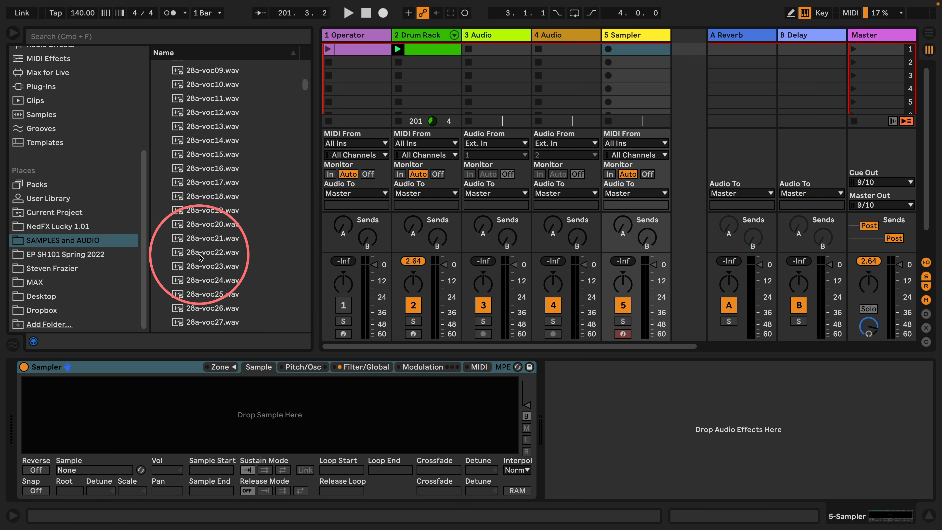
Audition 28a-voc22.wav and 28a-voc21.wav, and load 28a-voc21.wav into the Sampler
{"action": "left_click", "coordinate": [200, 252]}
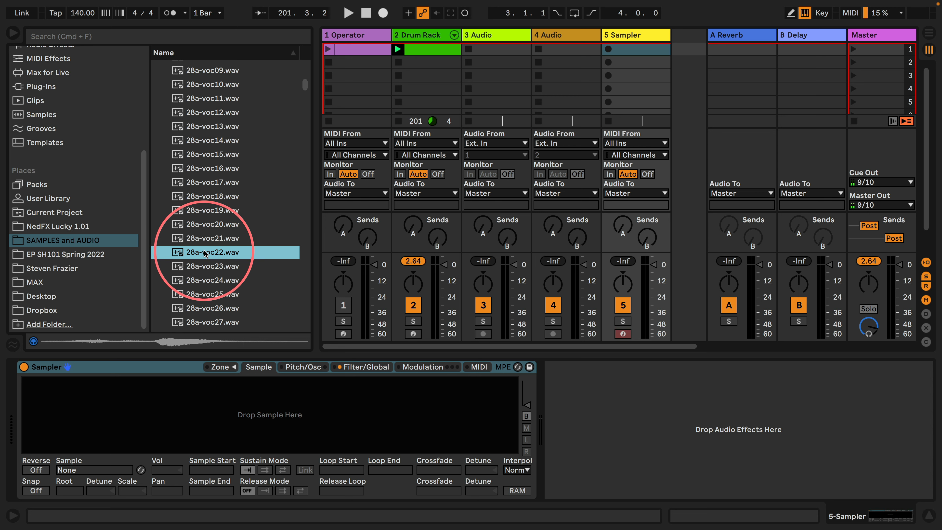
{"action": "left_click", "coordinate": [202, 240]}
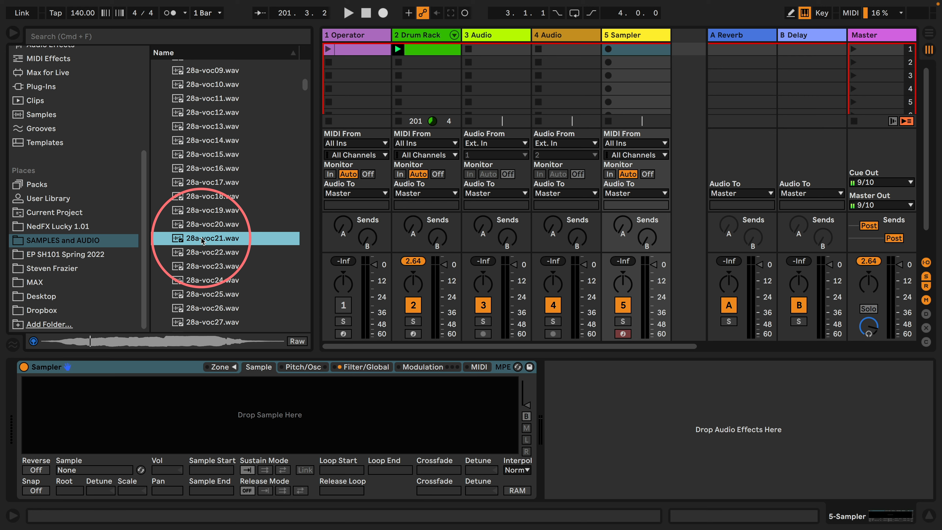
{"action": "left_click_drag", "start_coordinate": [202, 240], "coordinate": [209, 415]}
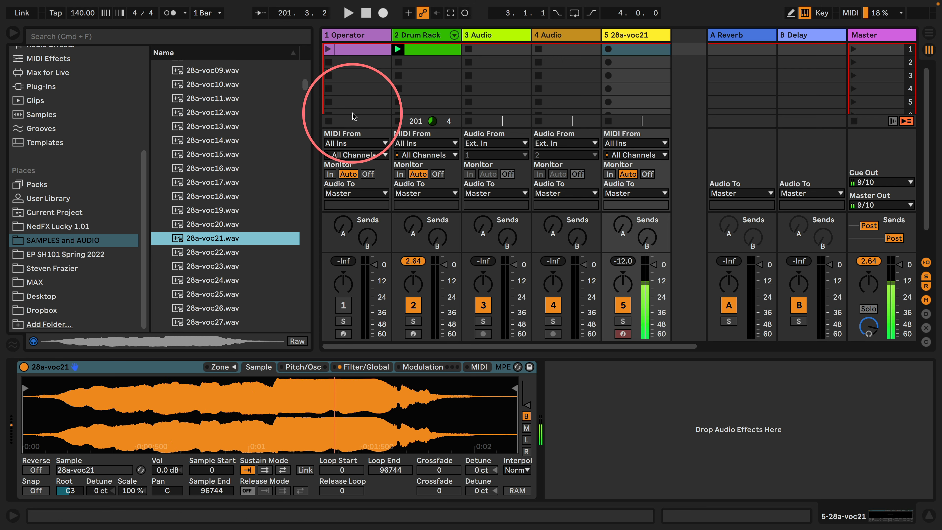
Stop the Drum Rack clip and enable the Sampler's pitch envelope with Loop mode, +48 st amount and a 7.87 ms decay
{"action": "left_click", "coordinate": [398, 121]}
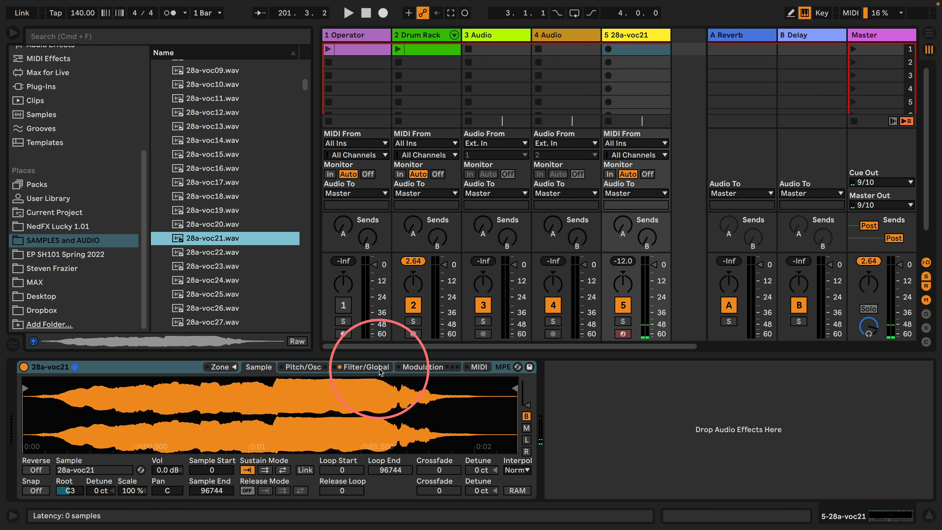
{"action": "left_click", "coordinate": [303, 366]}
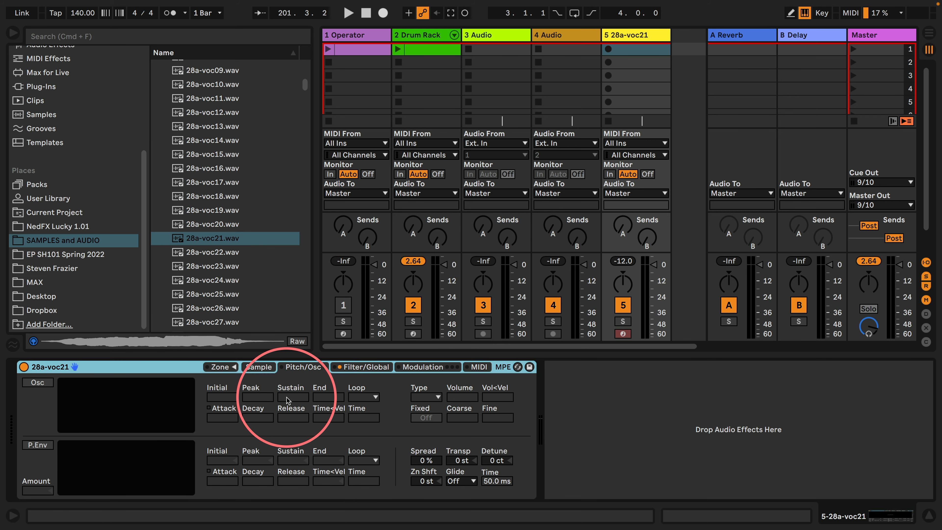
{"action": "left_click", "coordinate": [37, 445]}
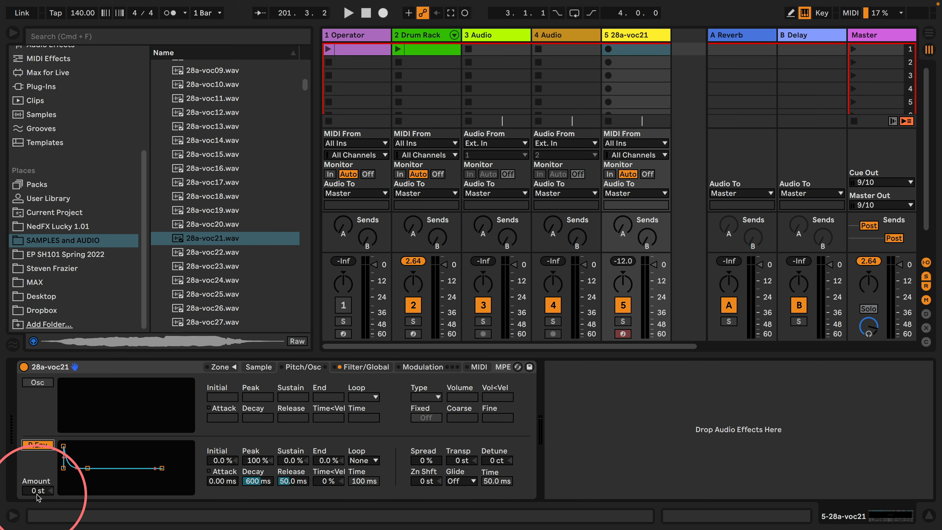
{"action": "left_click", "coordinate": [358, 461]}
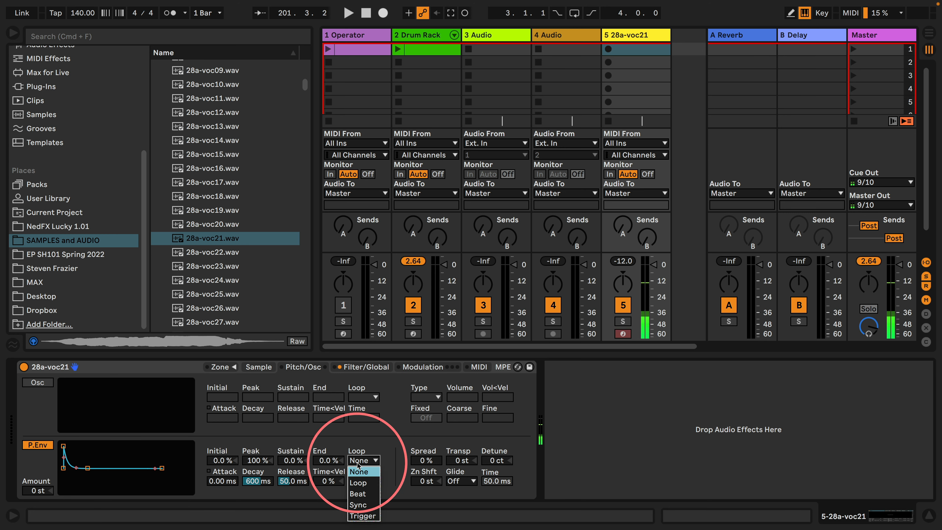
{"action": "left_click", "coordinate": [358, 482]}
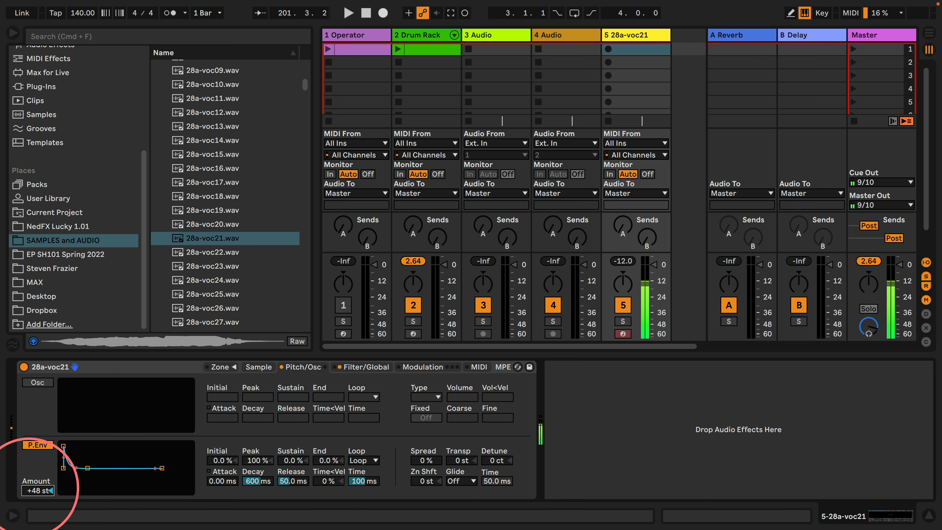
{"action": "left_click_drag", "start_coordinate": [257, 481], "coordinate": [257, 481]}
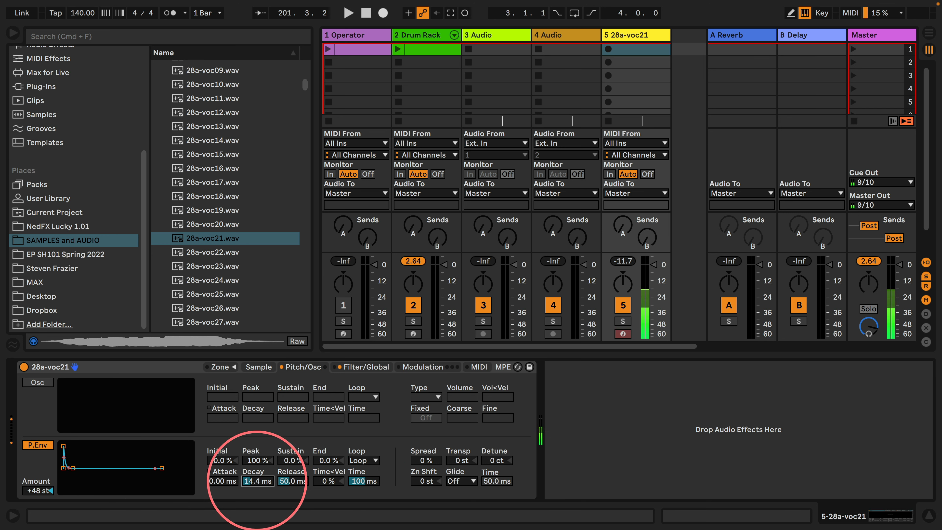
Set the sample's sustain mode to back-and-forth looping, and the pitch envelope's attack to 116 ms and decay to 579 ms
{"action": "left_click", "coordinate": [259, 366]}
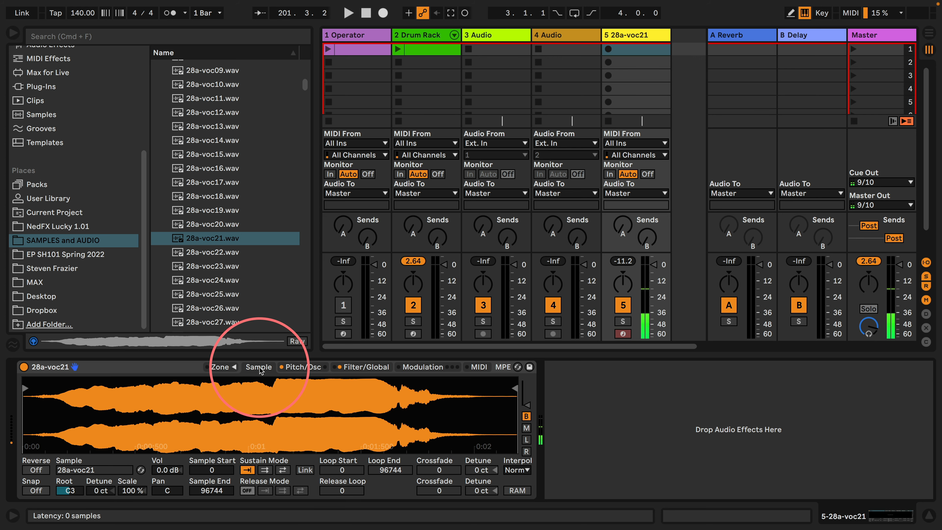
{"action": "left_click", "coordinate": [282, 470]}
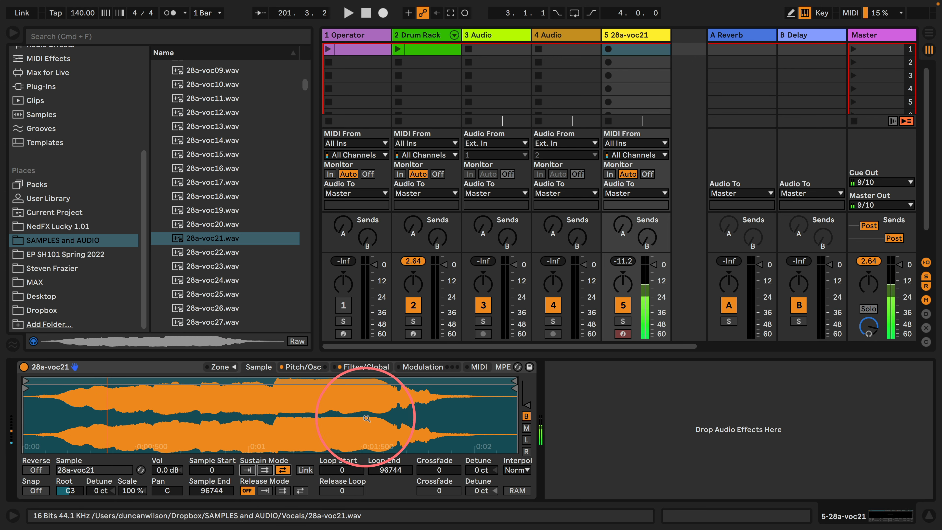
{"action": "left_click", "coordinate": [303, 367]}
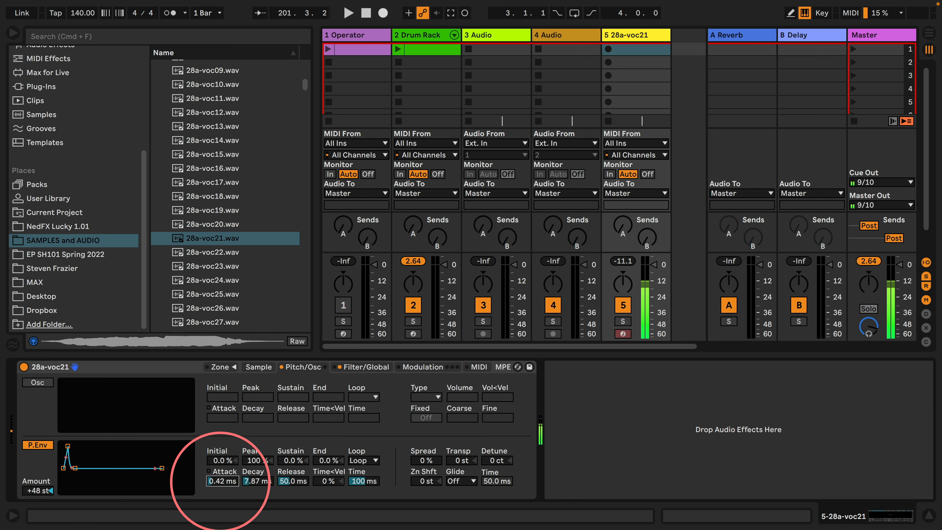
{"action": "left_click_drag", "start_coordinate": [221, 481], "coordinate": [221, 479]}
{"action": "left_click", "coordinate": [253, 481]}
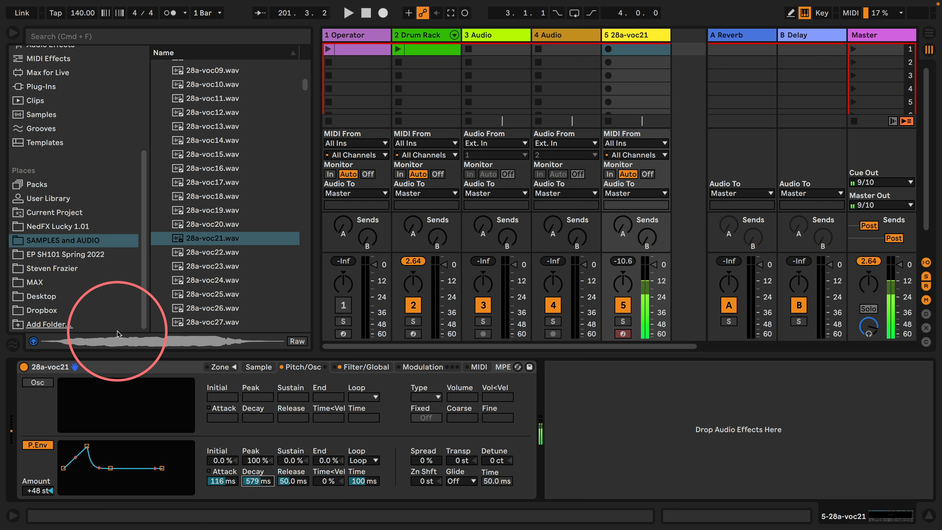
Find the LFO among the audio effects and add it after the Sampler on the 28a-voc21 track
{"action": "scroll", "coordinate": [45, 242], "scroll_direction": "up", "scroll_amount": 8}
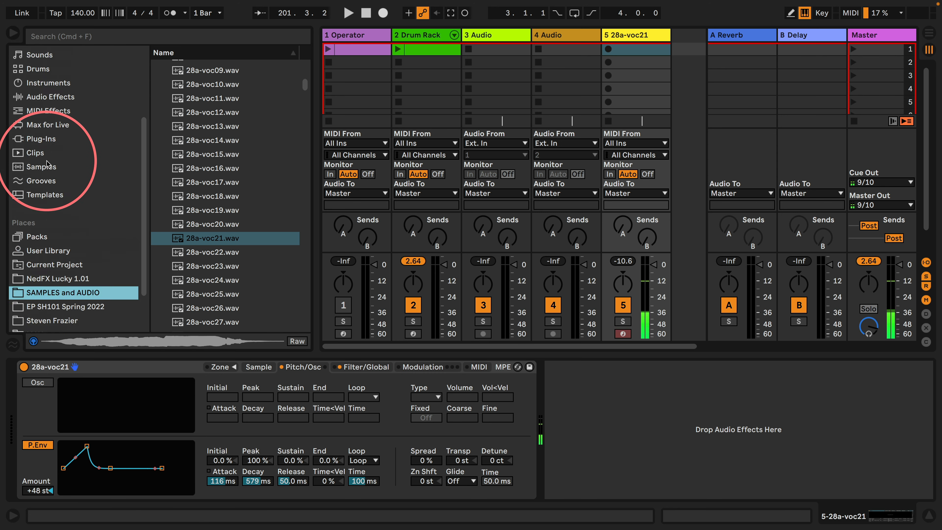
{"action": "left_click", "coordinate": [42, 208]}
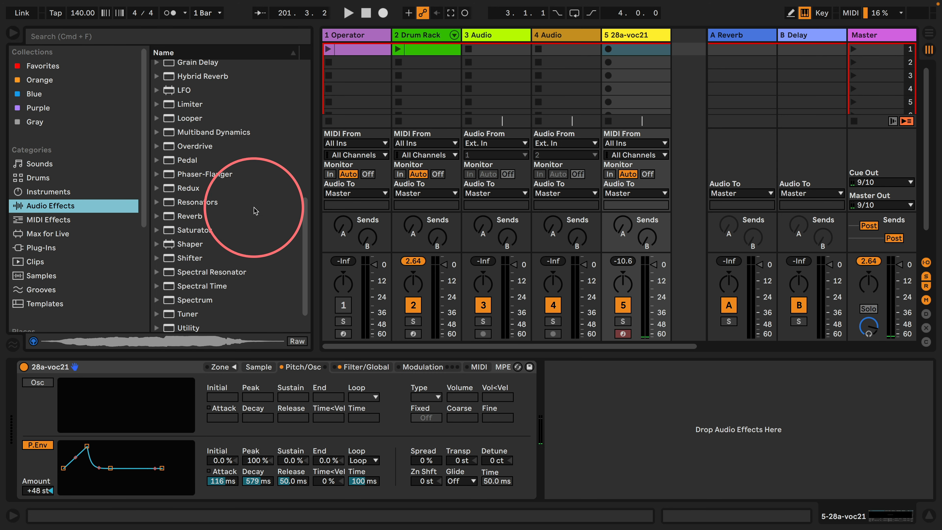
{"action": "scroll", "coordinate": [222, 178], "scroll_direction": "up", "scroll_amount": 3}
{"action": "left_click_drag", "start_coordinate": [162, 175], "coordinate": [593, 401]}
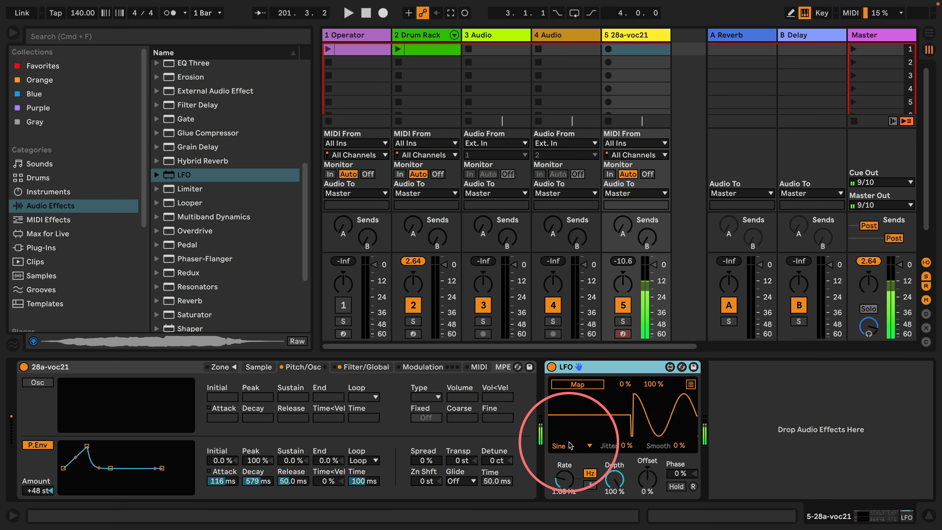
Set the LFO's waveform to Random, map it to the Sampler's pitch envelope attack, and set Smooth to 100%
{"action": "left_click", "coordinate": [562, 446]}
{"action": "left_click", "coordinate": [565, 424]}
{"action": "left_click", "coordinate": [578, 385]}
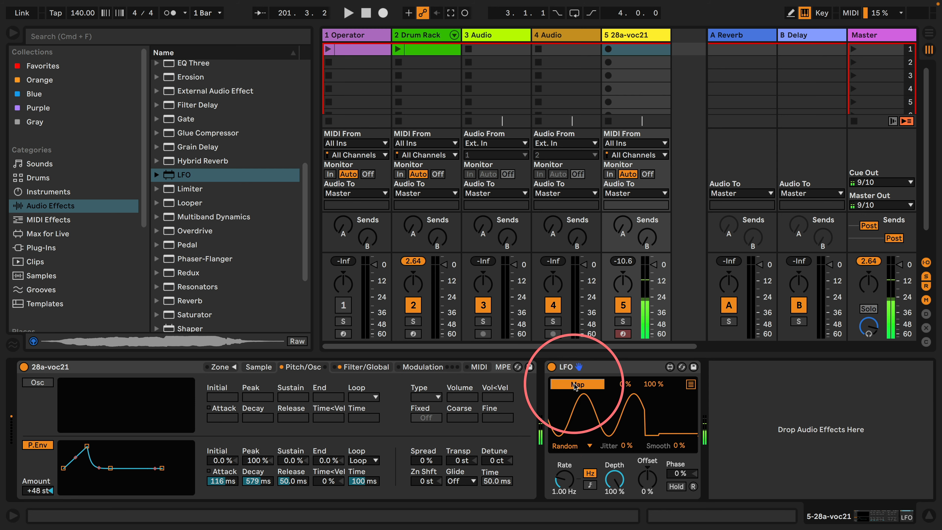
{"action": "left_click", "coordinate": [220, 481]}
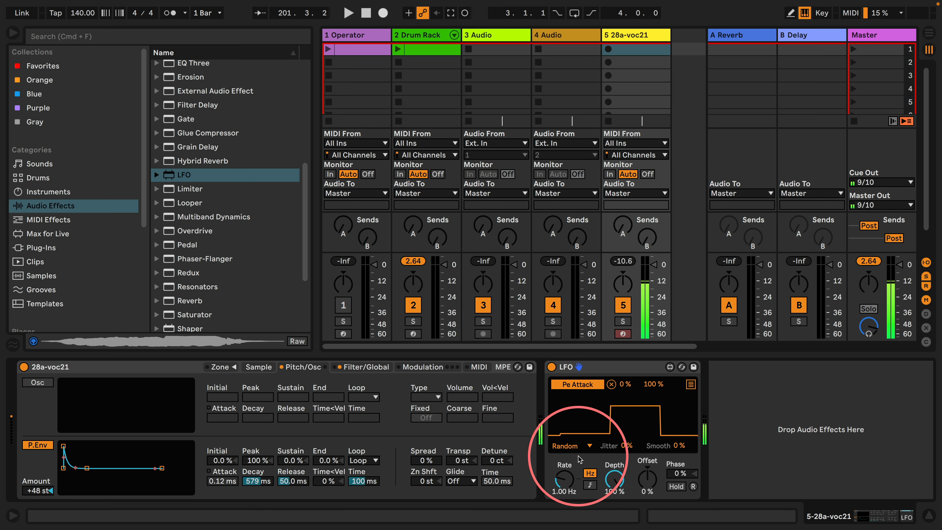
{"action": "left_click_drag", "start_coordinate": [679, 445], "coordinate": [683, 404]}
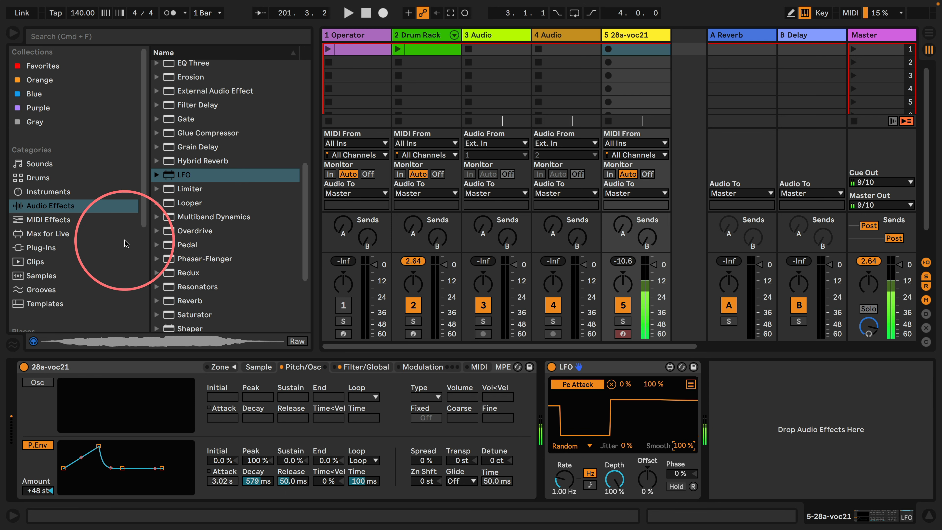
Add a second LFO after the first, mapped to the pitch envelope decay, with a Random waveform and 100% Smooth
{"action": "left_click_drag", "start_coordinate": [178, 174], "coordinate": [778, 411]}
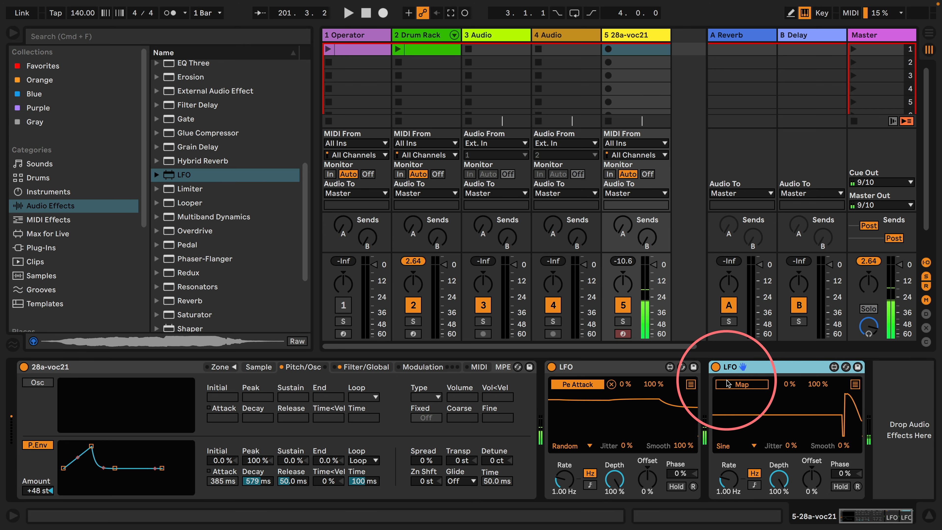
{"action": "left_click", "coordinate": [258, 481]}
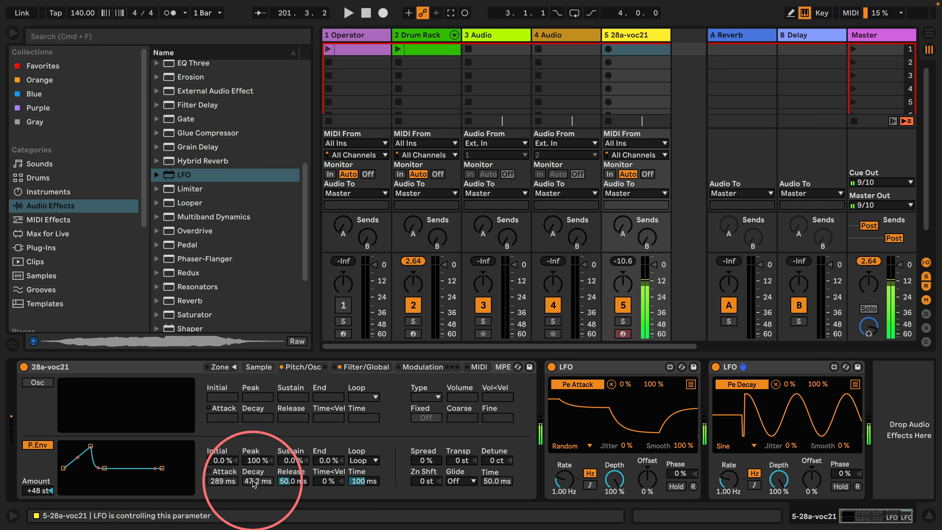
{"action": "left_click", "coordinate": [737, 446]}
{"action": "left_click", "coordinate": [750, 426]}
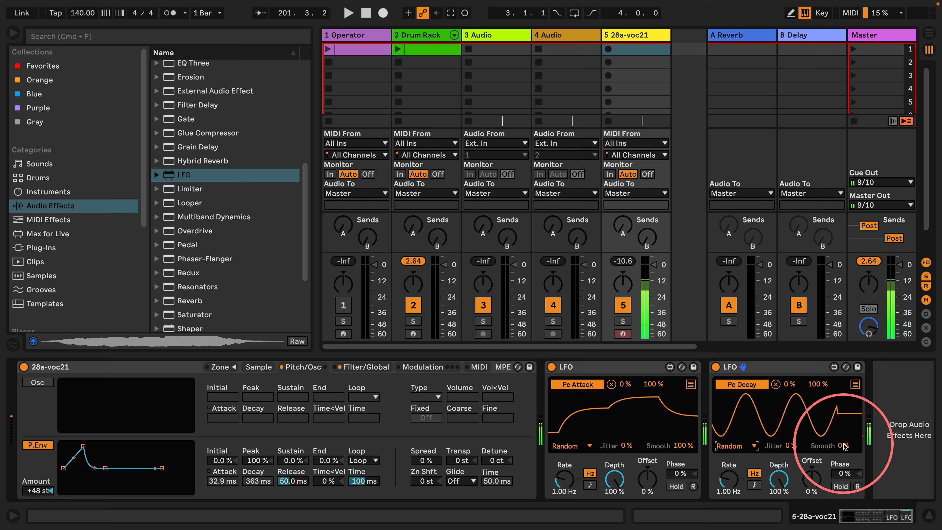
{"action": "left_click_drag", "start_coordinate": [845, 447], "coordinate": [845, 400]}
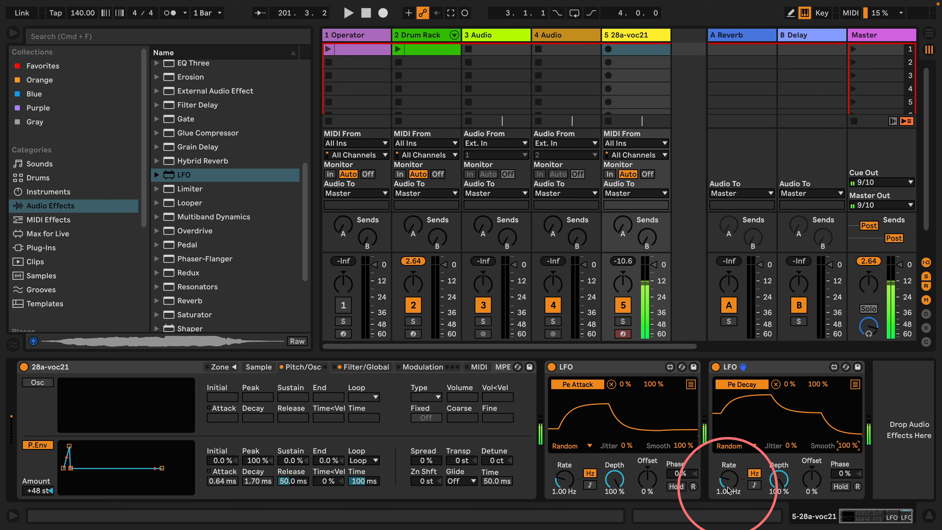
Add a third LFO directly after the Sampler, mapped to the pitch envelope peak, with a Random waveform and 100% Smooth
{"action": "left_click_drag", "start_coordinate": [163, 175], "coordinate": [536, 390]}
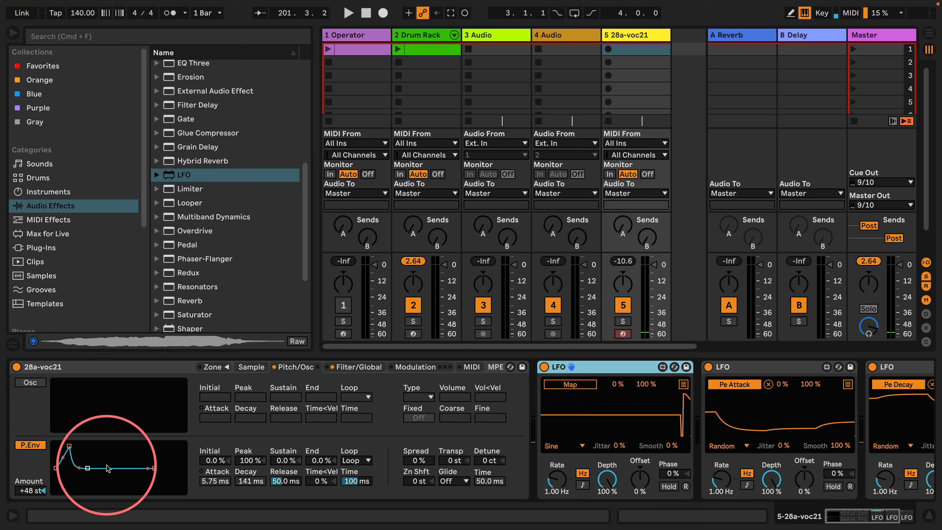
{"action": "left_click_drag", "start_coordinate": [29, 488], "coordinate": [29, 482]}
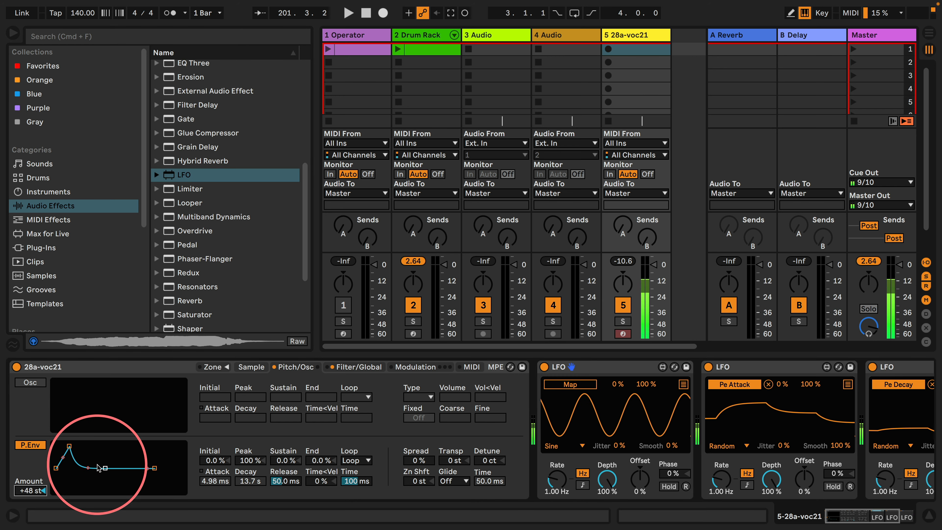
{"action": "left_click_drag", "start_coordinate": [72, 447], "coordinate": [90, 490]}
{"action": "left_click", "coordinate": [250, 461]}
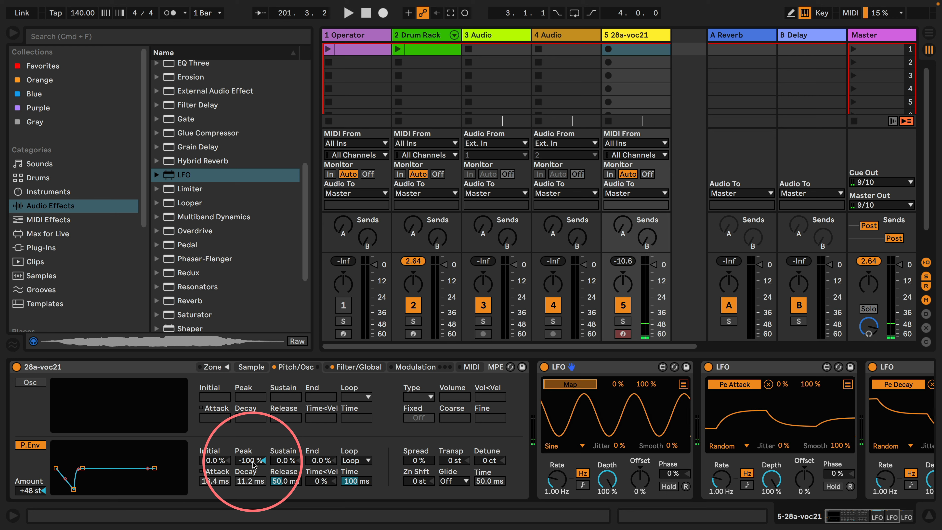
{"action": "left_click", "coordinate": [525, 448]}
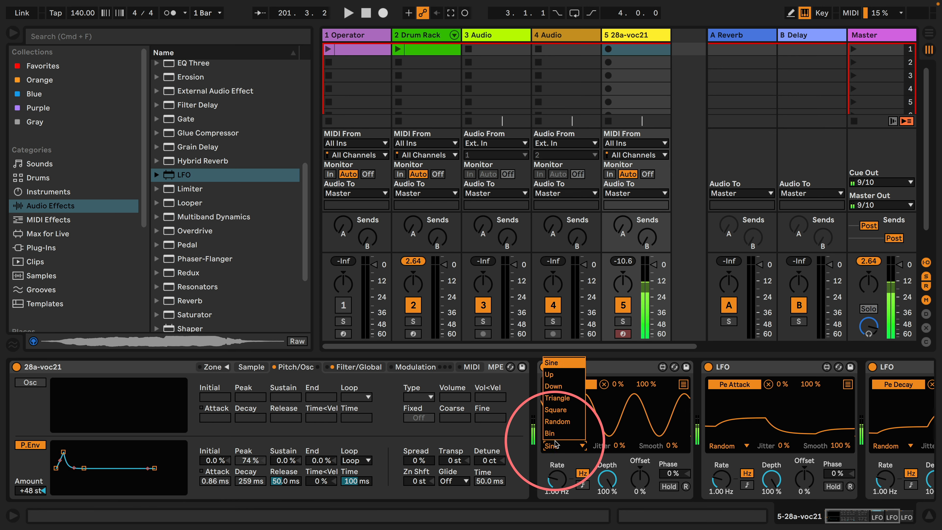
{"action": "left_click_drag", "start_coordinate": [679, 447], "coordinate": [718, 156]}
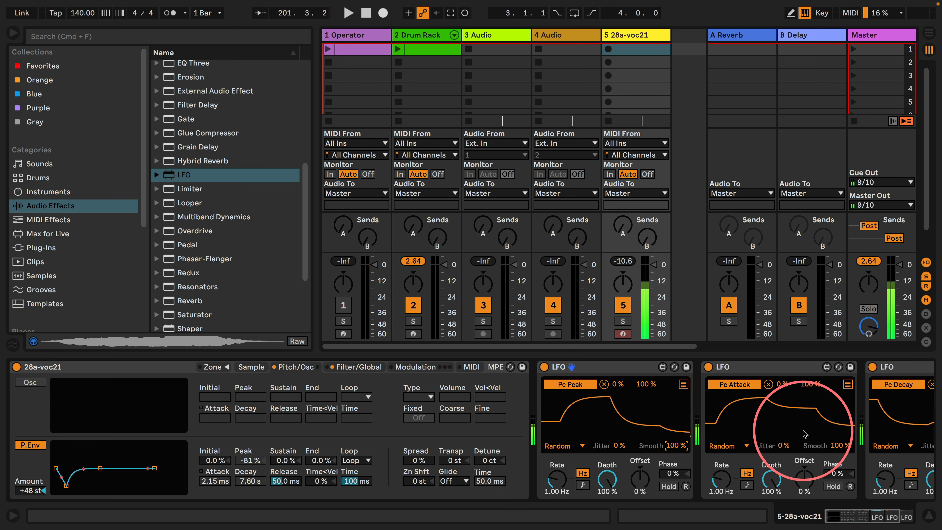
Try lower mapping maximums of 49% on the attack LFO and 56% on the decay LFO, and restore both to 100%
{"action": "left_click", "coordinate": [853, 515]}
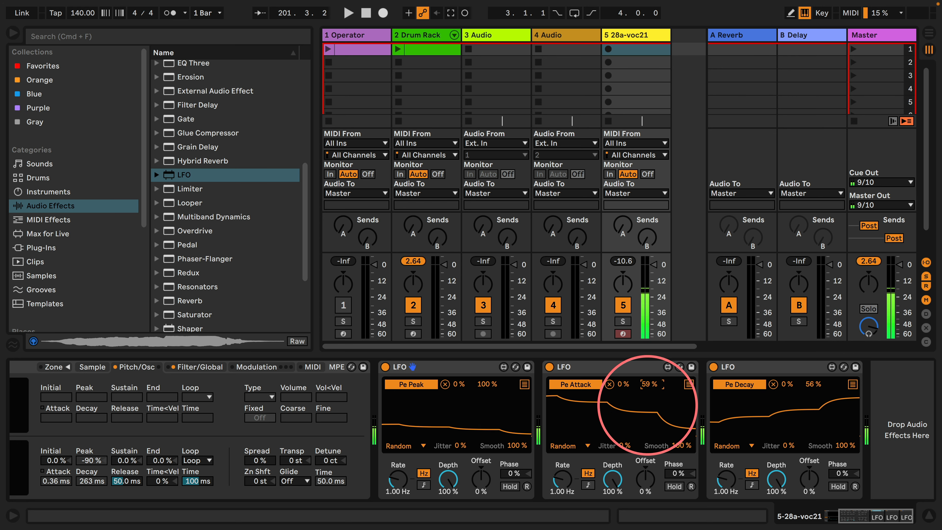
{"action": "left_click_drag", "start_coordinate": [856, 516], "coordinate": [761, 514]}
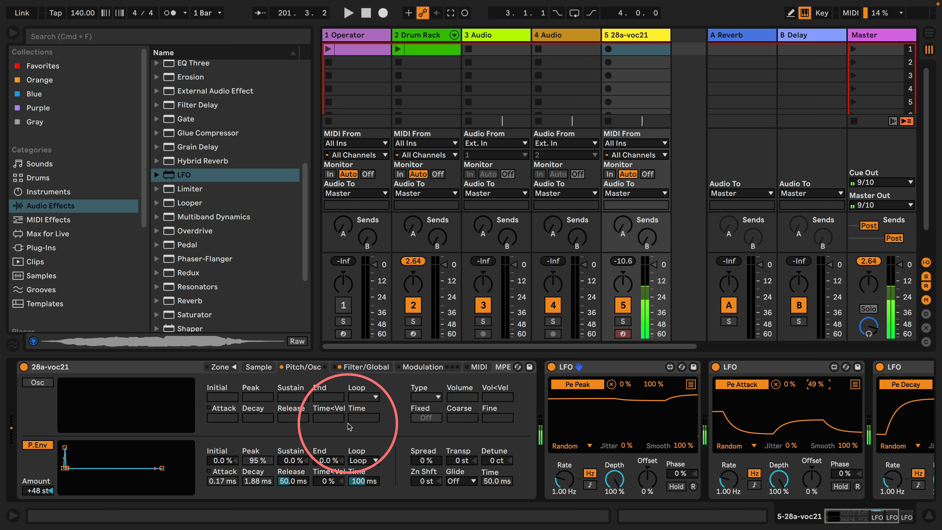
{"action": "left_click", "coordinate": [834, 516]}
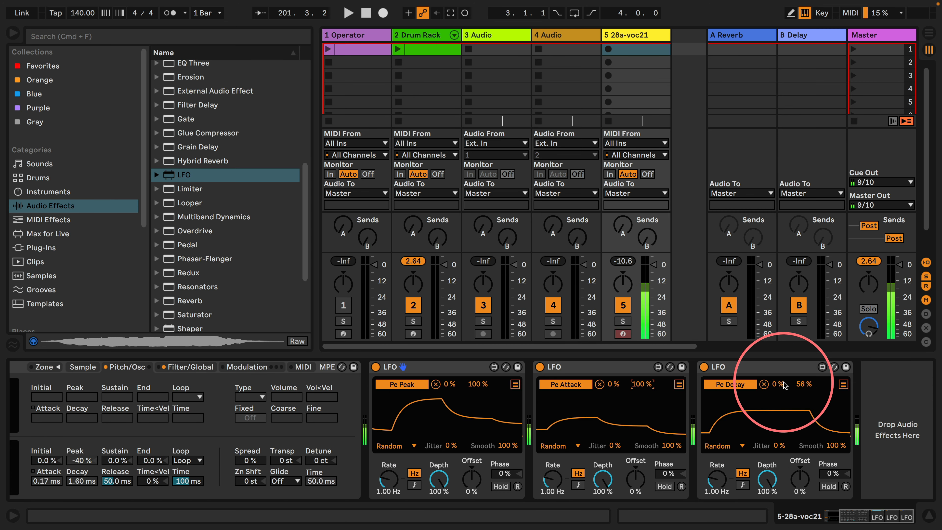
{"action": "mouse_move", "coordinate": [803, 385]}
{"action": "left_mouse_down"}
{"action": "mouse_move", "coordinate": [823, 279]}
{"action": "mouse_move", "coordinate": [803, 384]}
{"action": "left_mouse_up"}
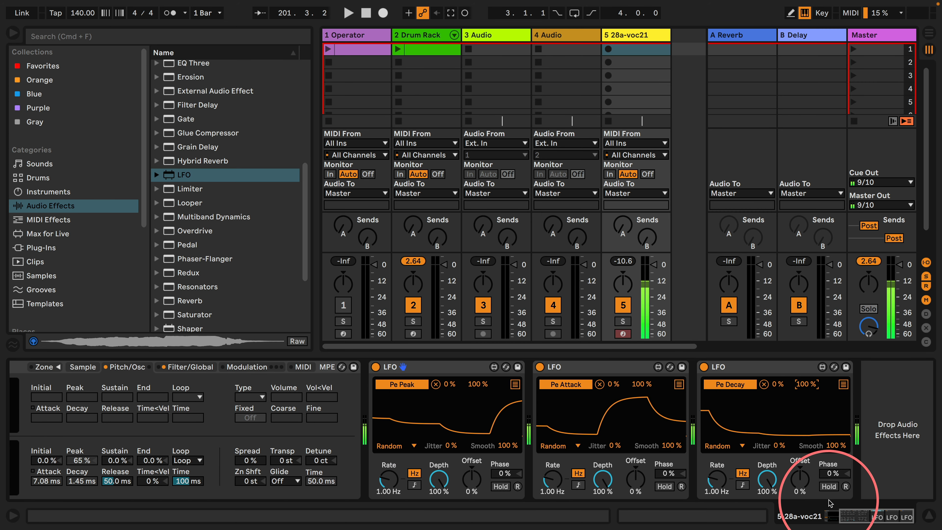
{"action": "left_click", "coordinate": [841, 518]}
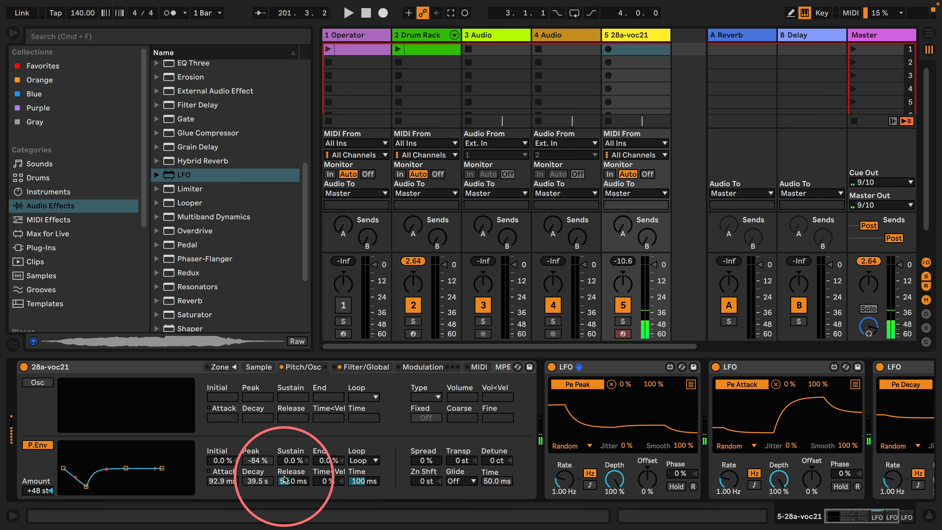
Set the Sampler's global volume to -7.31 dB
{"action": "left_click", "coordinate": [352, 366]}
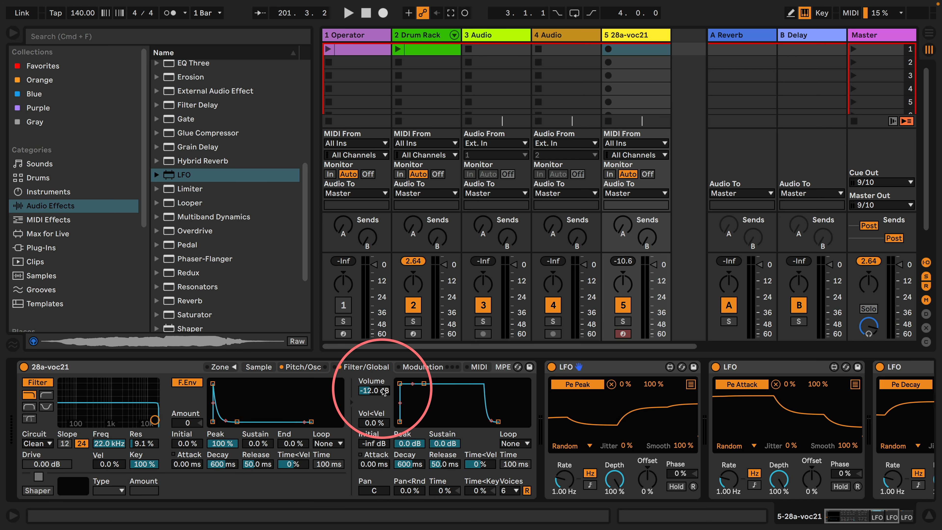
{"action": "left_click", "coordinate": [376, 392]}
{"action": "key", "text": "Delete"}
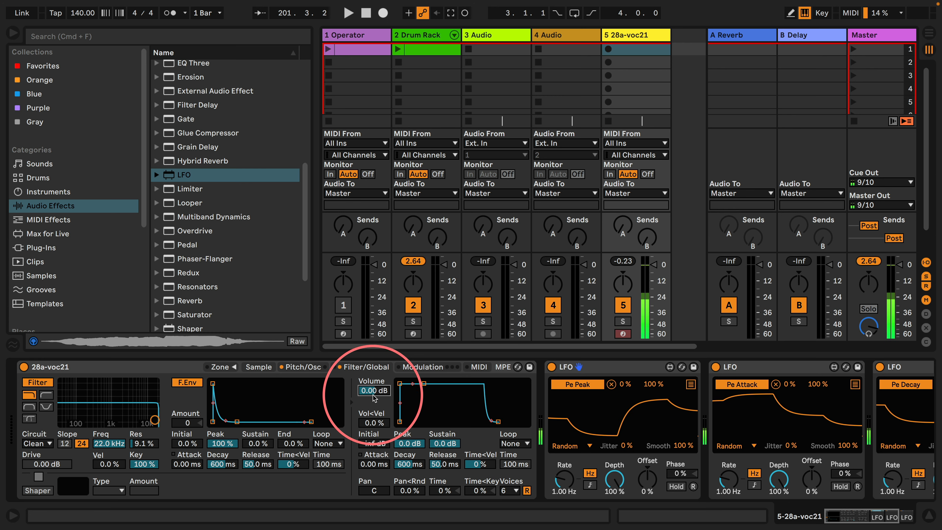
{"action": "left_click_drag", "start_coordinate": [377, 389], "coordinate": [377, 403]}
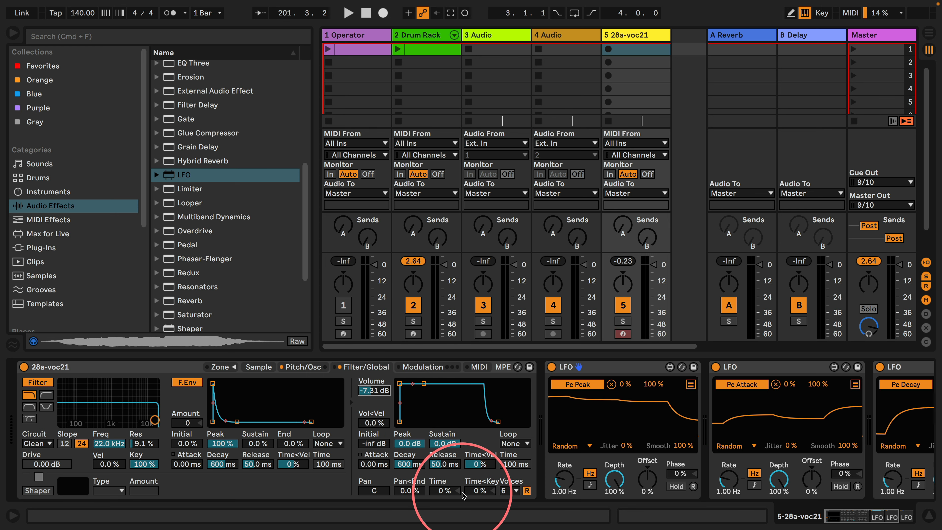
Set the Sampler's volume envelope to Loop mode with -inf dB sustain, an attack of 26.2 ms and a decay of 69.9 ms
{"action": "left_click", "coordinate": [505, 445]}
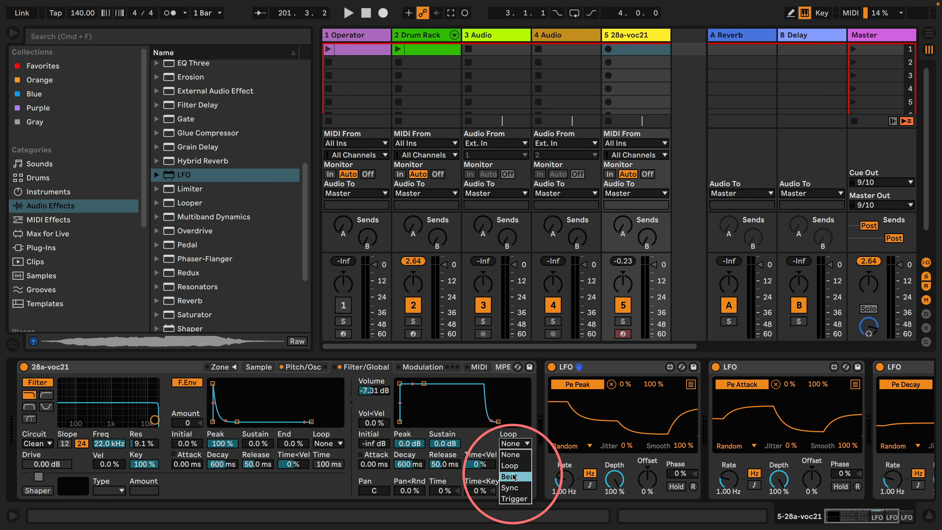
{"action": "left_click", "coordinate": [508, 454]}
{"action": "left_click_drag", "start_coordinate": [423, 386], "coordinate": [408, 421]}
{"action": "left_click_drag", "start_coordinate": [401, 383], "coordinate": [419, 383]}
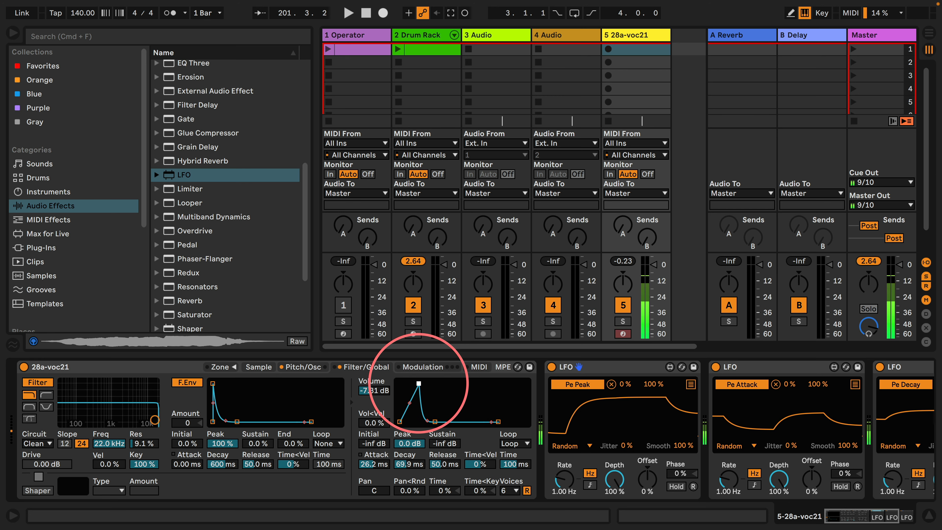
Try a 270 ms decay with attack times of 25.2 ms and 0.56 ms on the Sampler's looped volume envelope
{"action": "left_click_drag", "start_coordinate": [435, 422], "coordinate": [440, 422]}
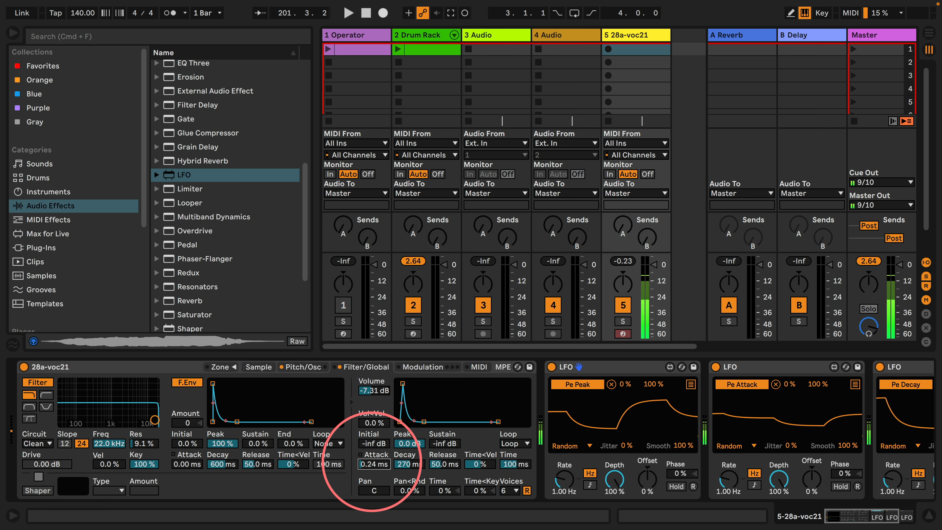
{"action": "left_click_drag", "start_coordinate": [374, 464], "coordinate": [374, 426]}
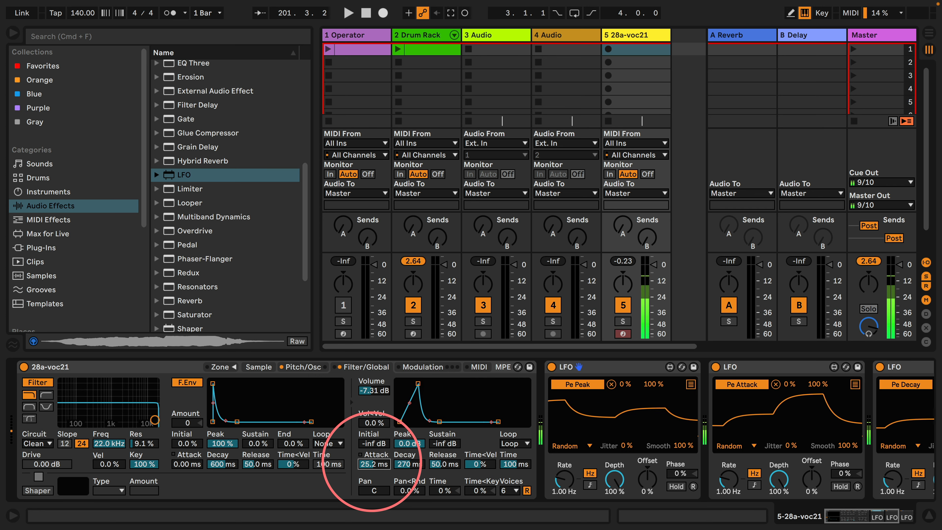
{"action": "mouse_move", "coordinate": [374, 464]}
{"action": "left_mouse_down"}
{"action": "mouse_move", "coordinate": [374, 490]}
{"action": "mouse_move", "coordinate": [373, 465]}
{"action": "left_mouse_up"}
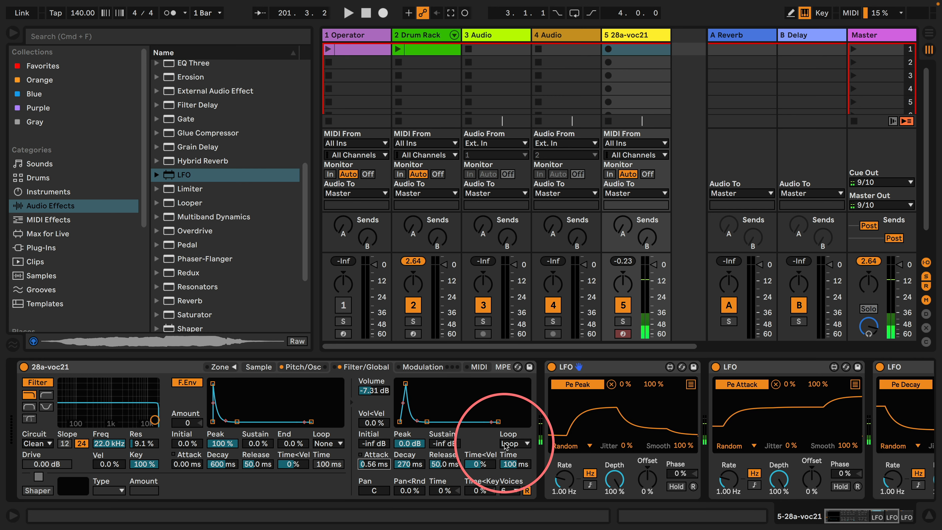
Set the Sampler's volume envelope loop to None and reshape it to 0.00 ms attack, 60.0 s decay and 0.0 dB sustain
{"action": "left_click", "coordinate": [516, 443]}
{"action": "left_click", "coordinate": [508, 454]}
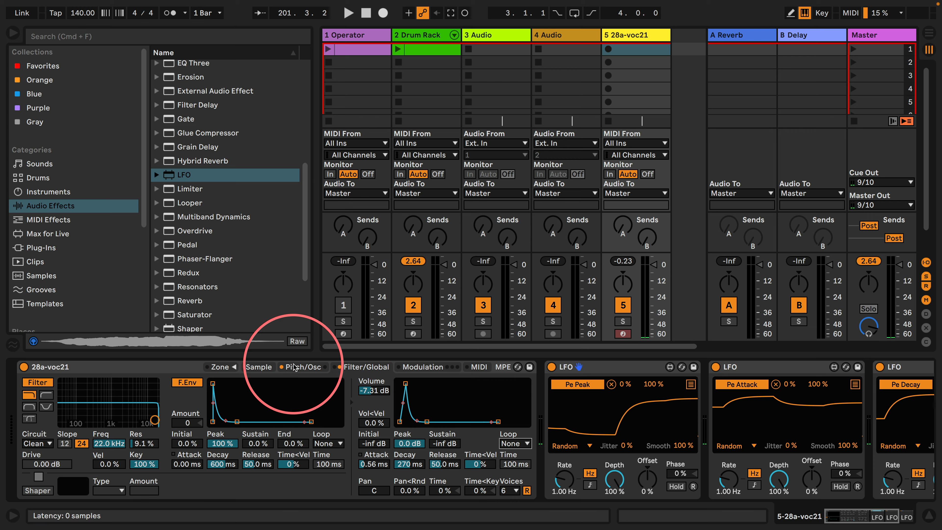
{"action": "left_click", "coordinate": [302, 367]}
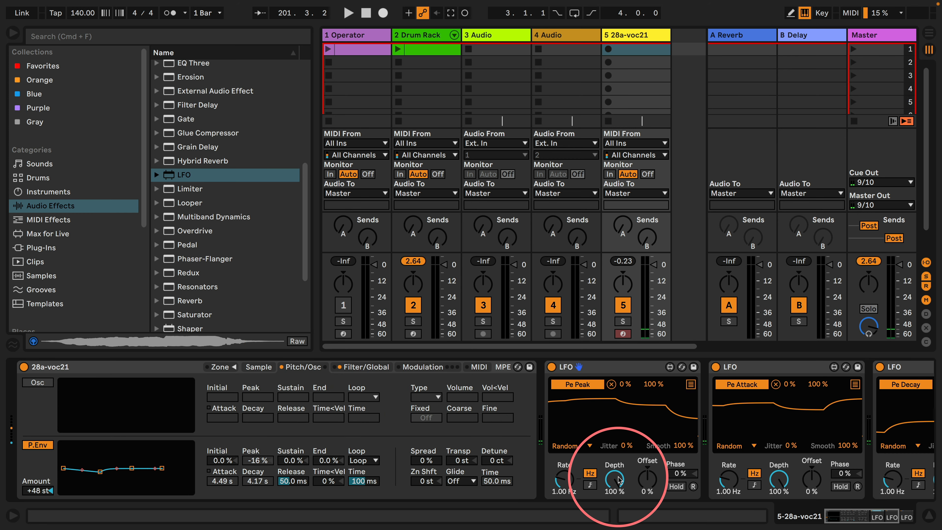
{"action": "left_click", "coordinate": [365, 367]}
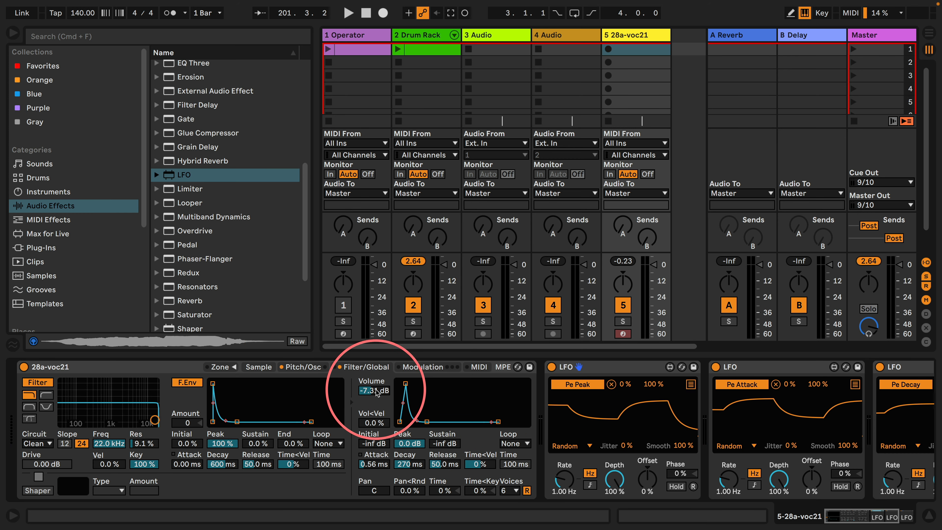
{"action": "left_click_drag", "start_coordinate": [427, 421], "coordinate": [399, 382]}
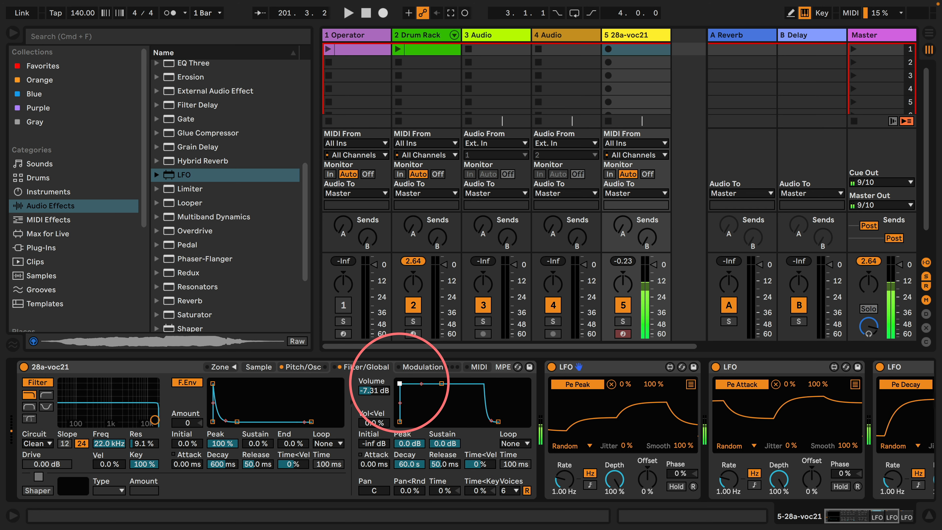
Try a pitch envelope amount of -48 st in the Sampler, and restore it to +48 st
{"action": "left_click", "coordinate": [300, 366]}
{"action": "left_click_drag", "start_coordinate": [37, 491], "coordinate": [37, 524]}
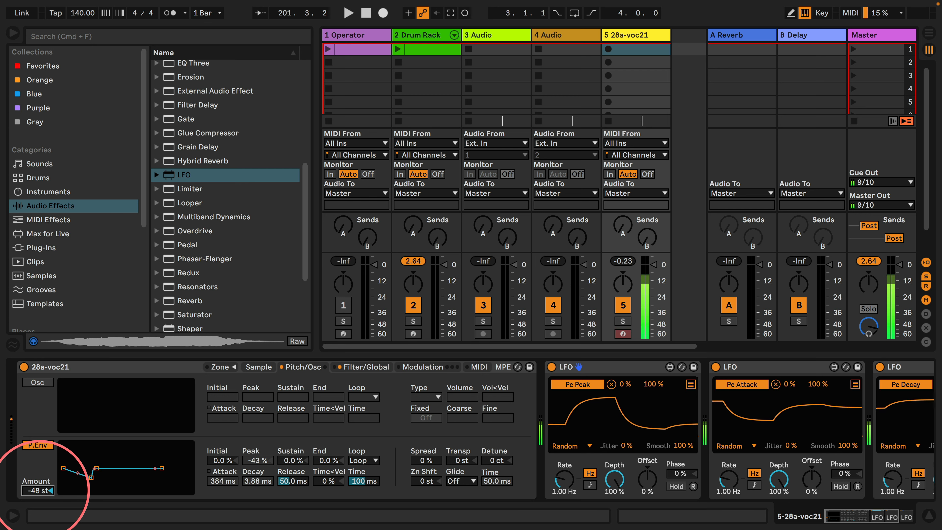
{"action": "left_click_drag", "start_coordinate": [39, 490], "coordinate": [39, 453]}
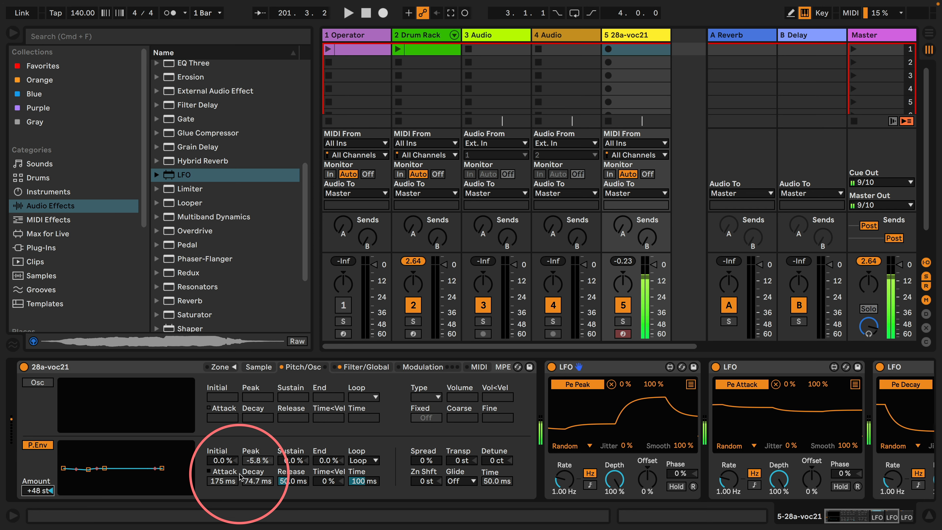
Show the pitch envelope's slope values and set both the attack slope and the decay slope to -100%
{"action": "left_click", "coordinate": [226, 472]}
{"action": "left_click_drag", "start_coordinate": [222, 481], "coordinate": [221, 520]}
{"action": "left_click_drag", "start_coordinate": [257, 481], "coordinate": [258, 527]}
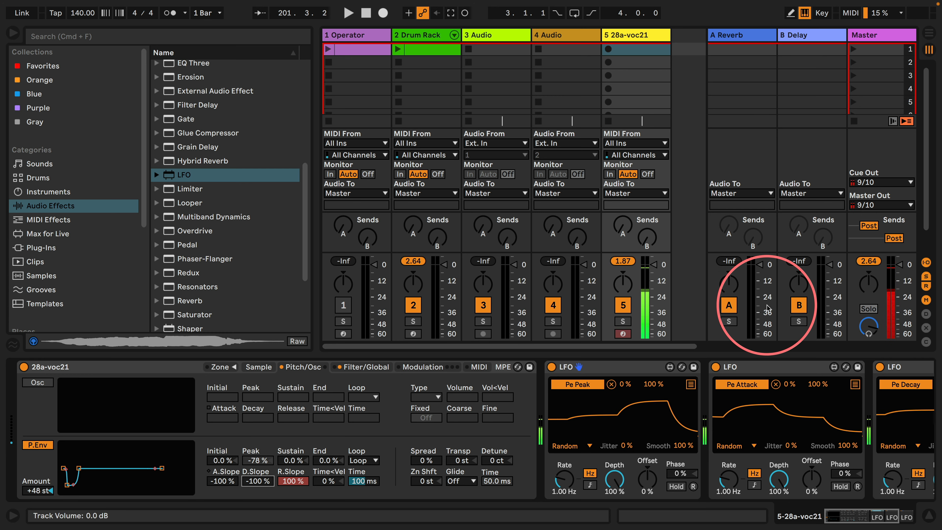
Lower the 28a-voc21 track's volume to near the -12 dB mark and turn off the Sampler's voice retrigger
{"action": "left_click_drag", "start_coordinate": [655, 264], "coordinate": [655, 279]}
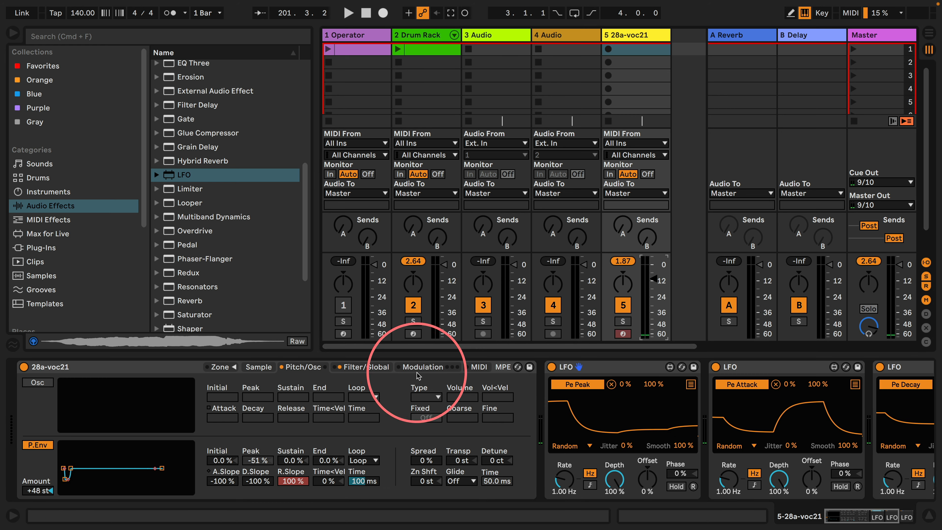
{"action": "left_click", "coordinate": [366, 367]}
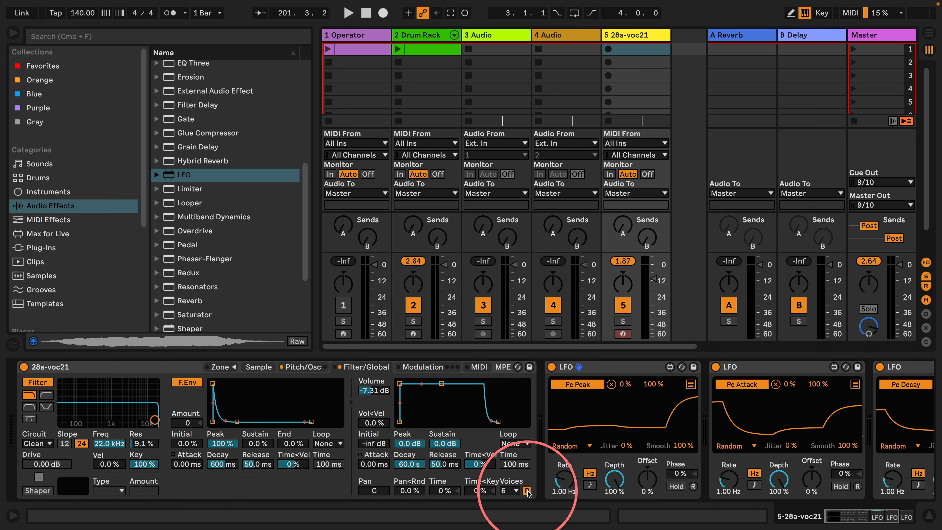
{"action": "left_click", "coordinate": [301, 368]}
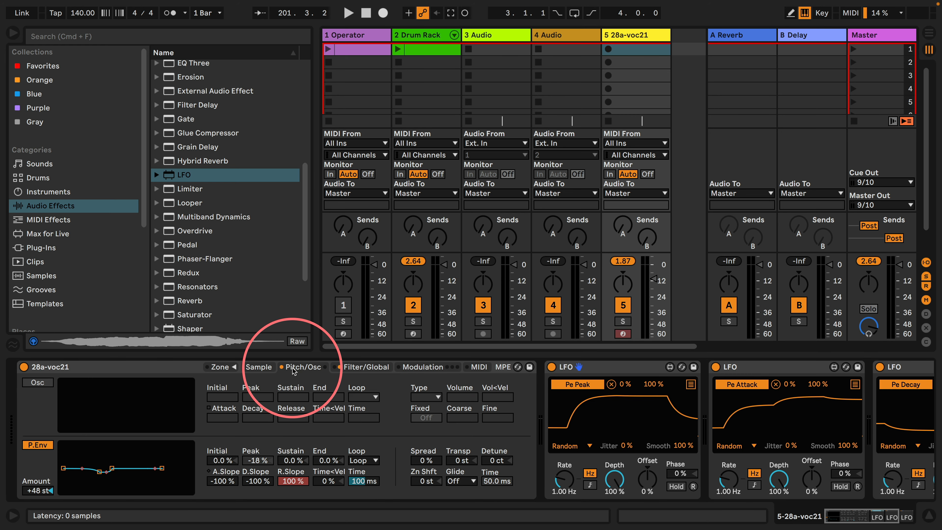
{"action": "left_click", "coordinate": [365, 368]}
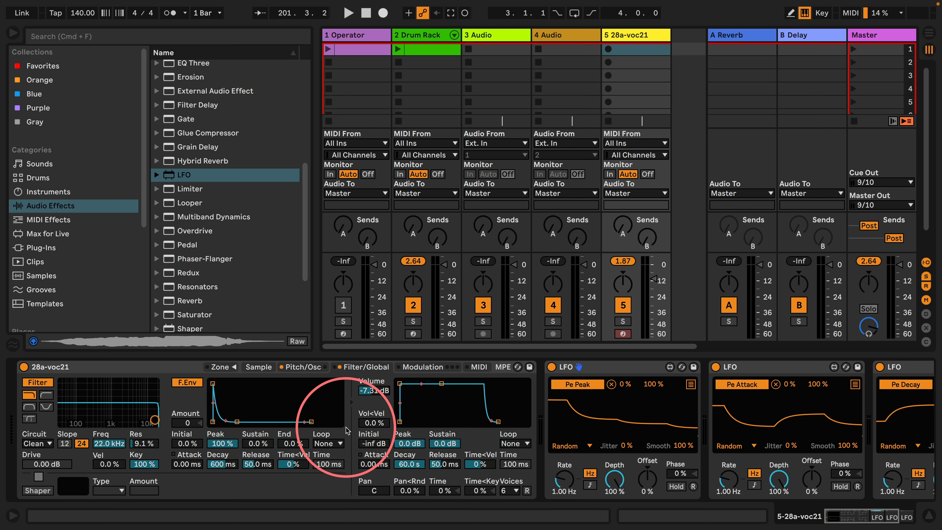
Play the first Drum Rack clip to listen to the generative percussion, and stop it
{"action": "left_click", "coordinate": [398, 49]}
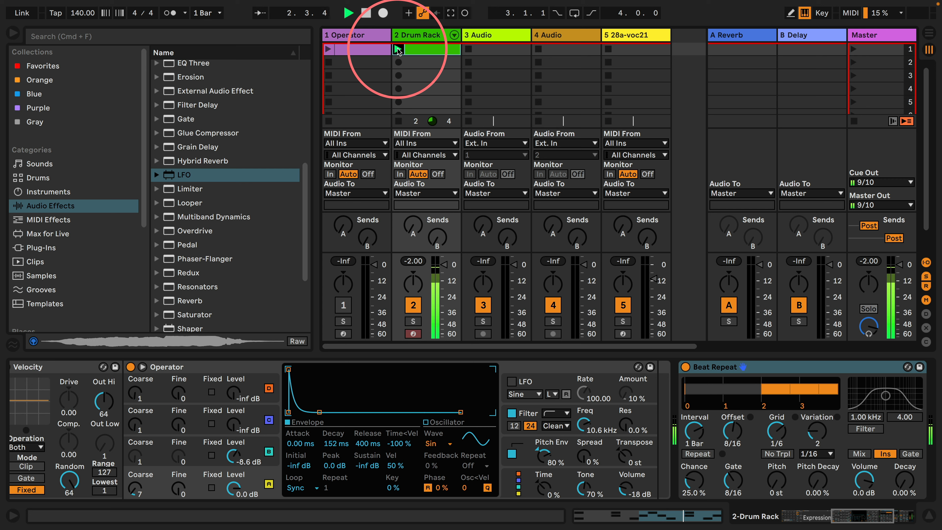
{"action": "left_click", "coordinate": [398, 121]}
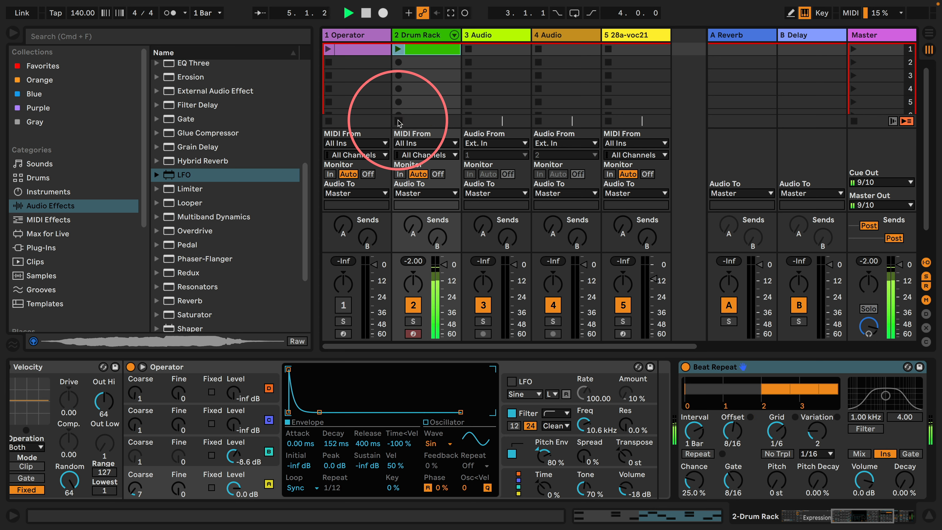